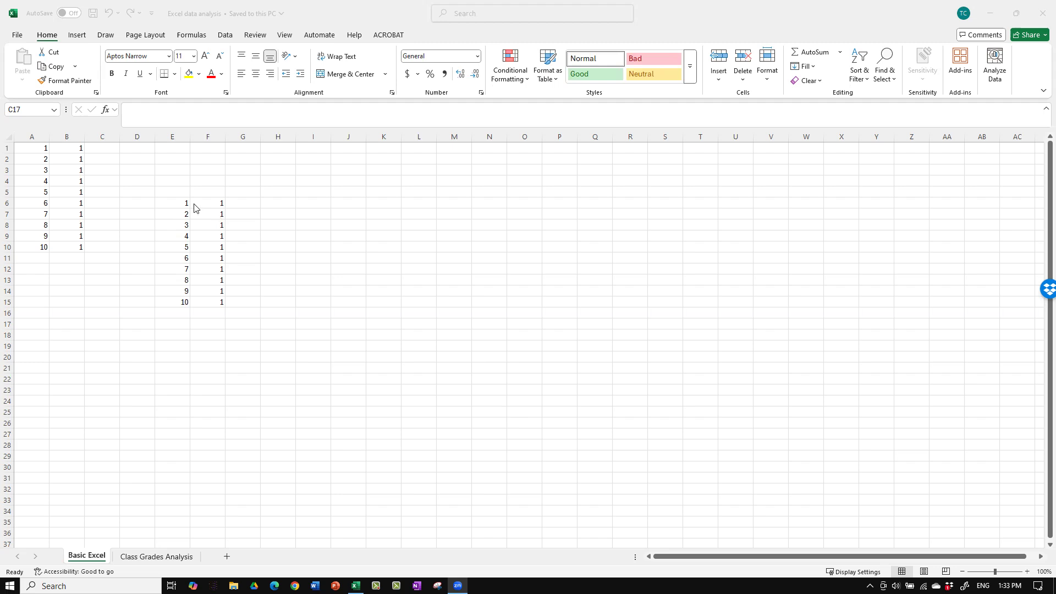
# Step: Enter the formula =E6+F6 in cell G6 to add the first pair of values
pyautogui.click(237, 203)
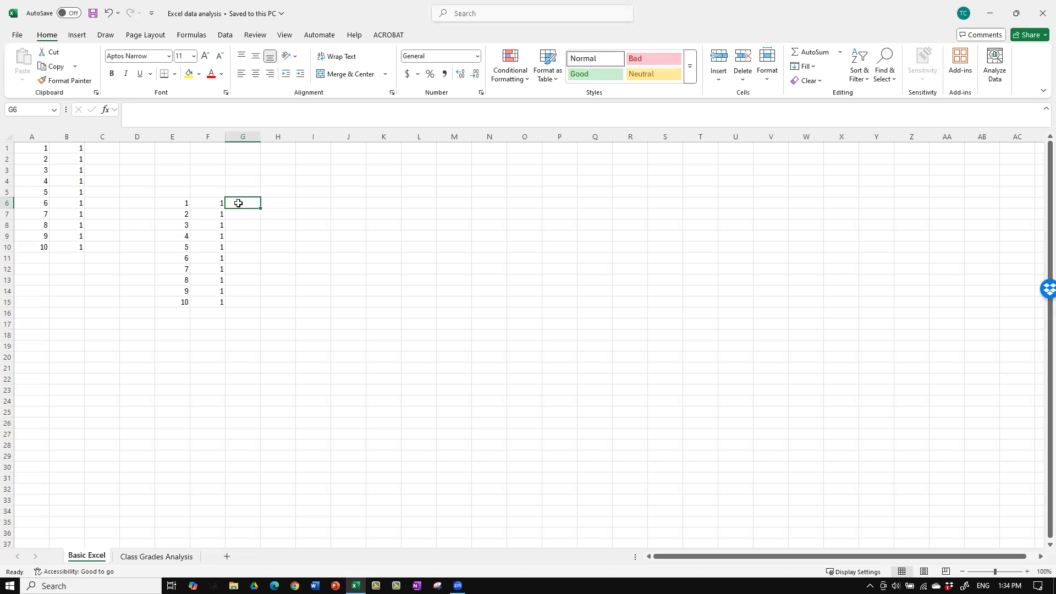
pyautogui.write('=')
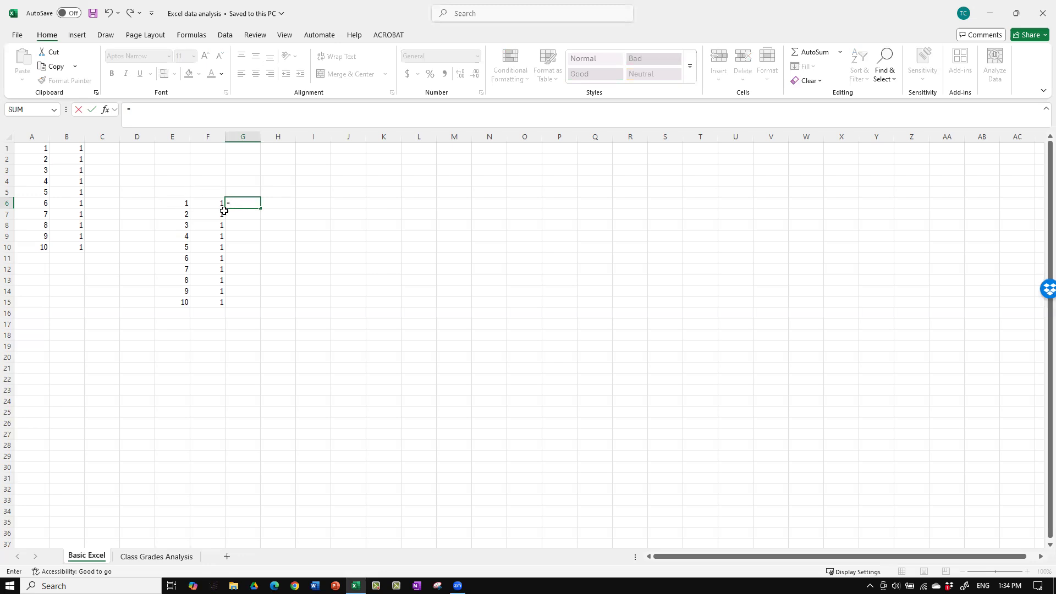
pyautogui.click(183, 203)
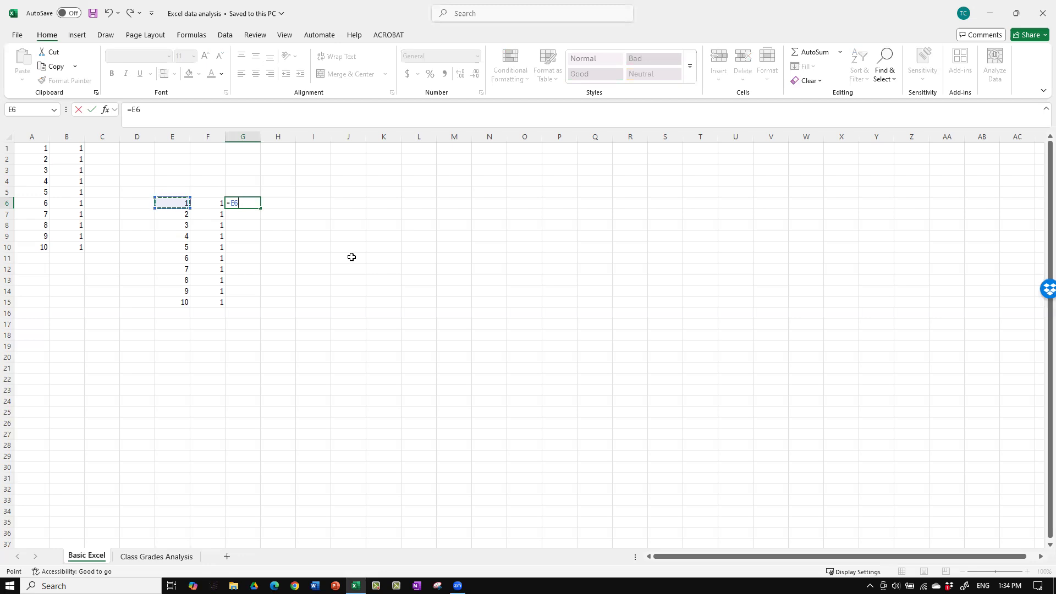
pyautogui.write('+')
pyautogui.click(213, 204)
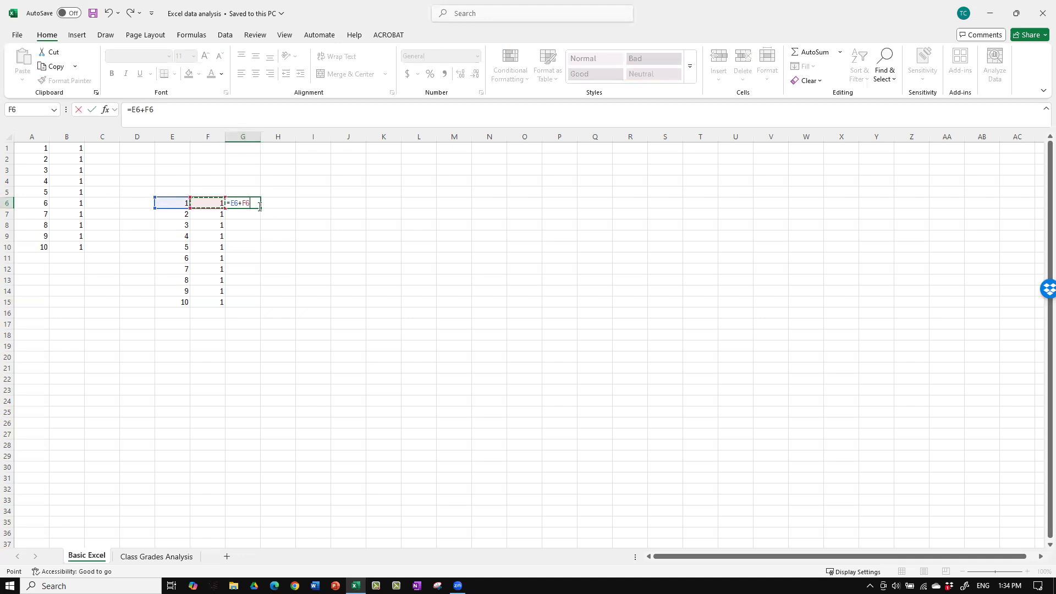
pyautogui.press('Return')
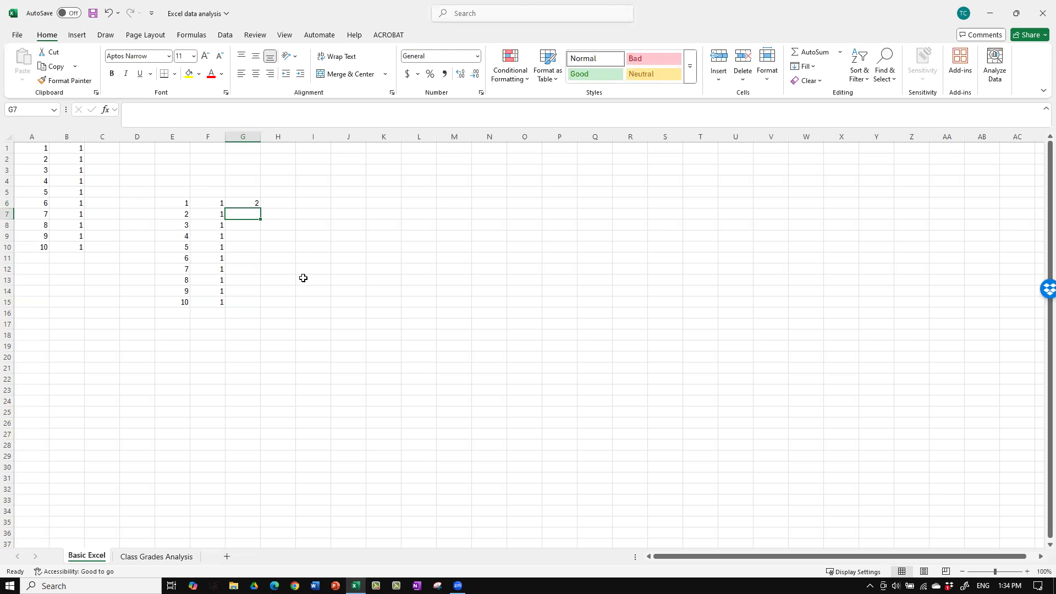
# Step: Move the formula from cell G6 to G10 and inspect the cells it references
pyautogui.click(249, 201)
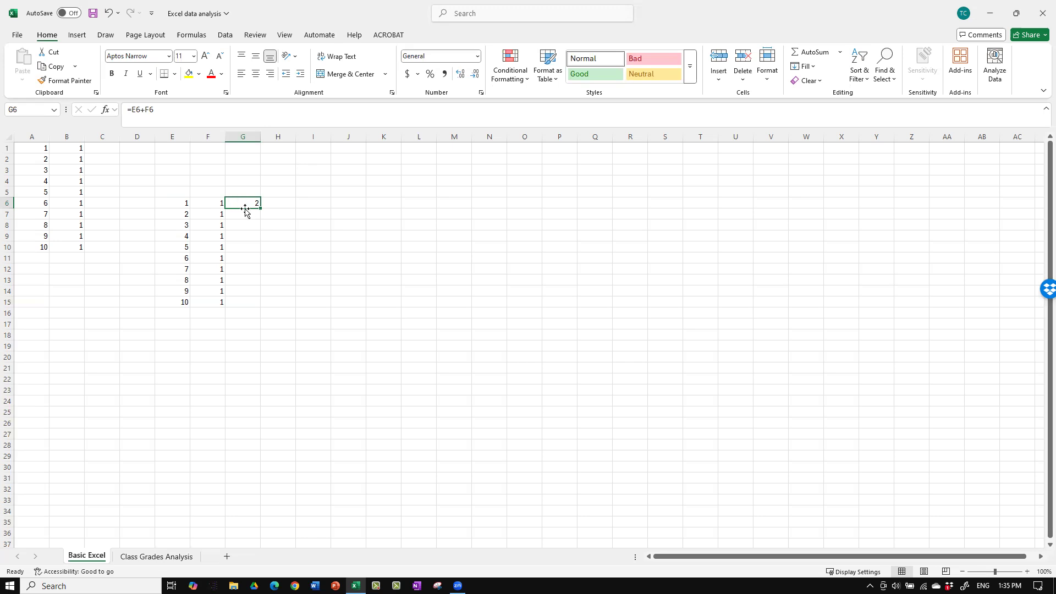
pyautogui.moveTo(245, 209); pyautogui.dragTo(250, 253)
pyautogui.click(322, 314)
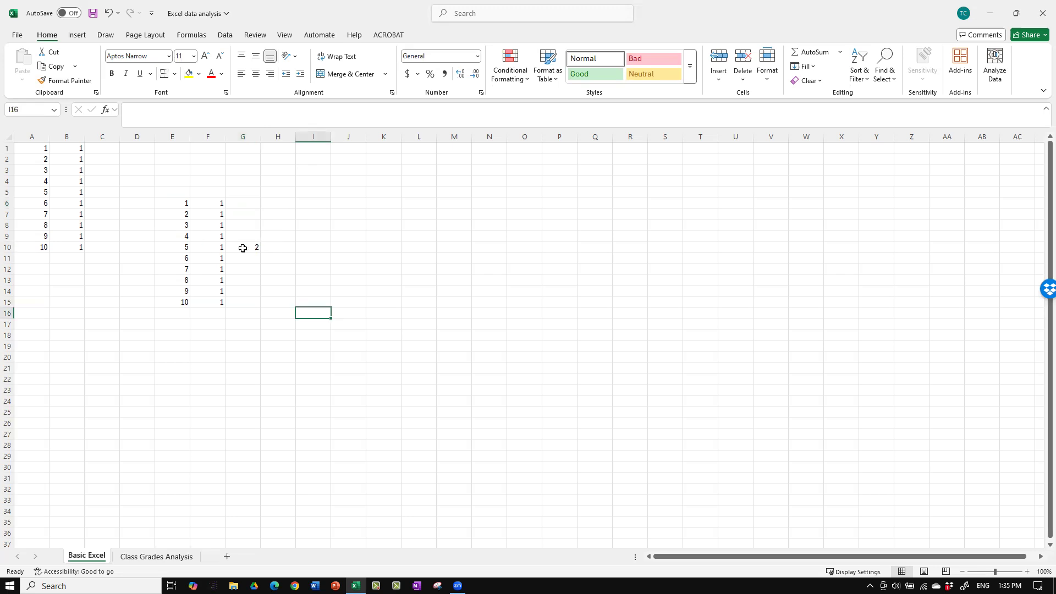
pyautogui.doubleClick(243, 248)
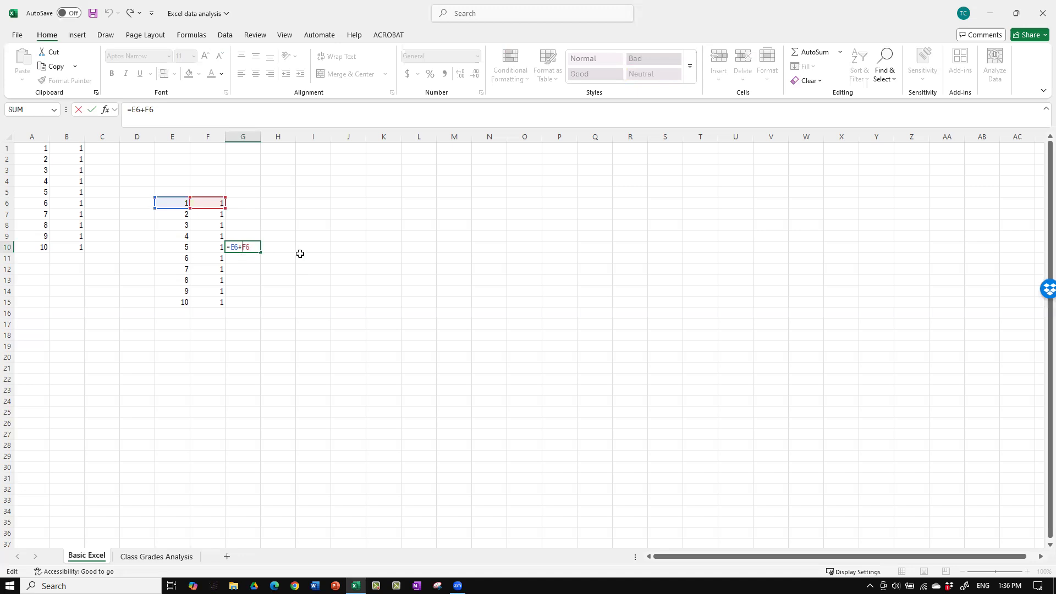
pyautogui.press('Return')
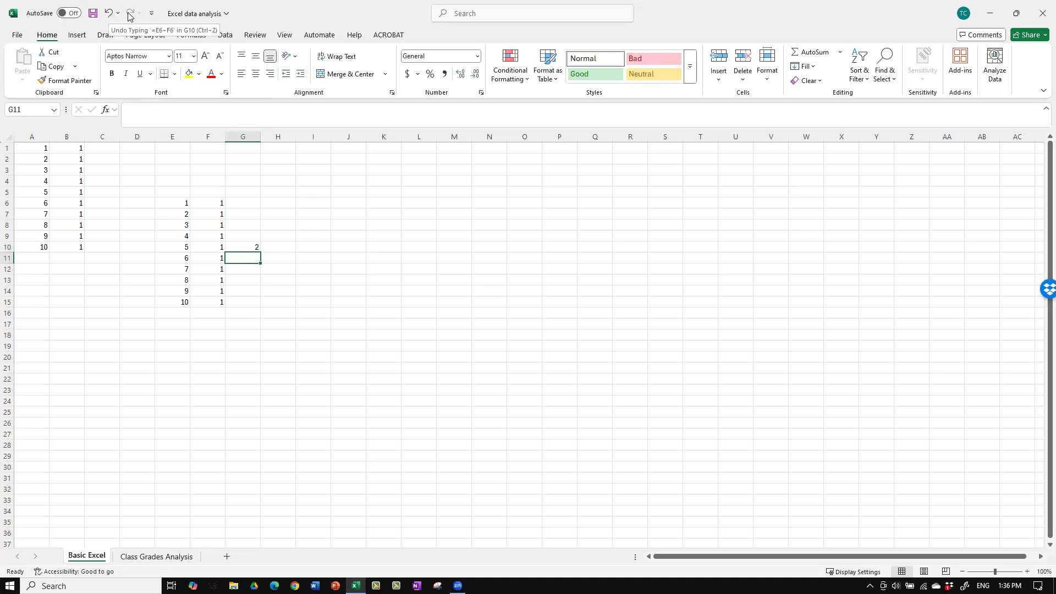
# Step: Undo moving the formula to G10
pyautogui.click(130, 15)
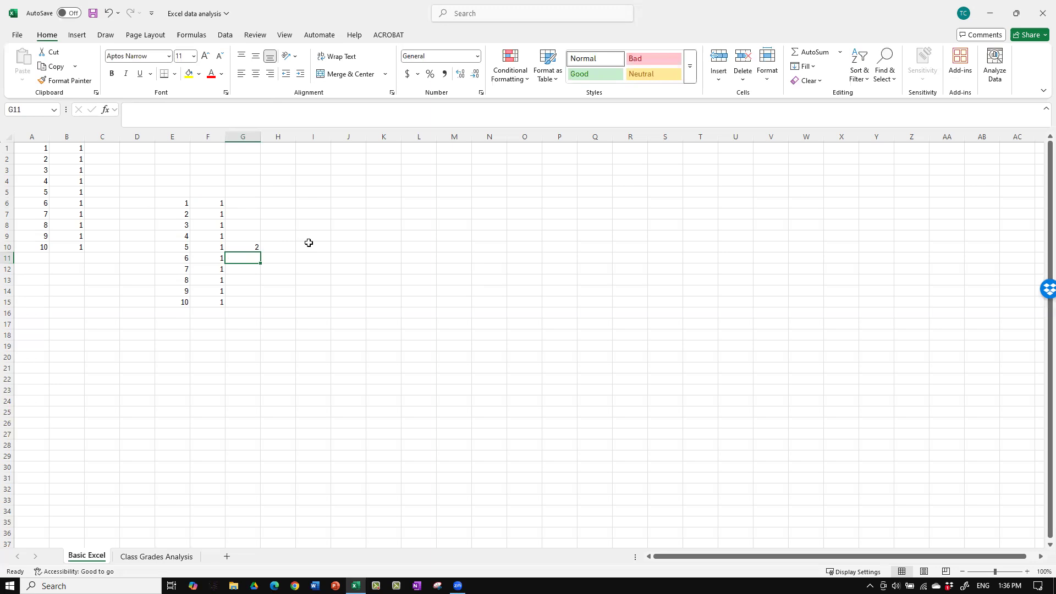
pyautogui.hotkey('ctrl', 'z')
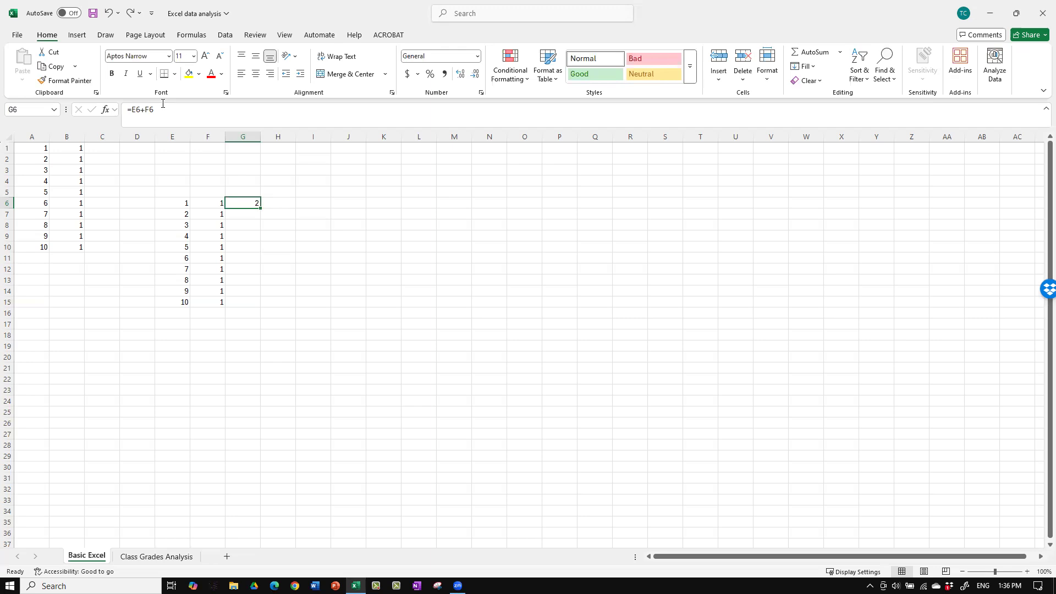
pyautogui.click(267, 237)
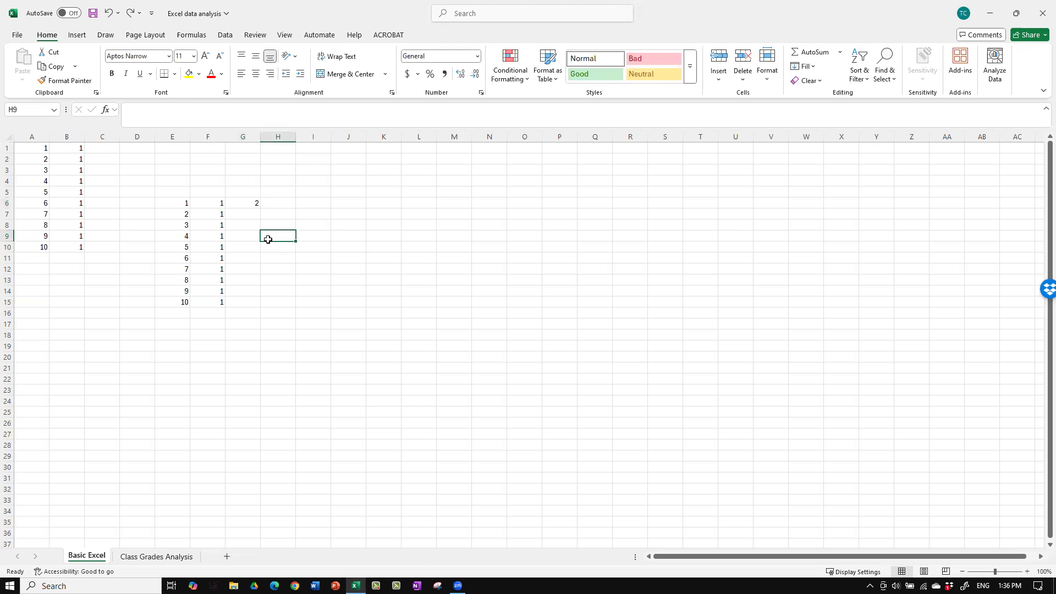
# Step: Fill the addition formula in G6 down through cell G15
pyautogui.click(248, 204)
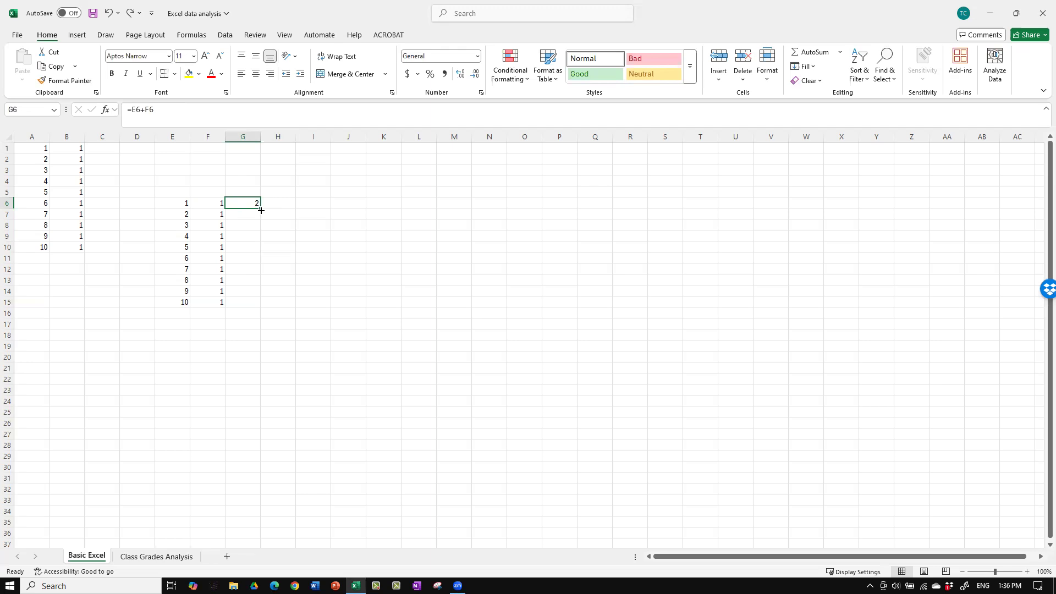
pyautogui.moveTo(261, 208); pyautogui.dragTo(257, 306)
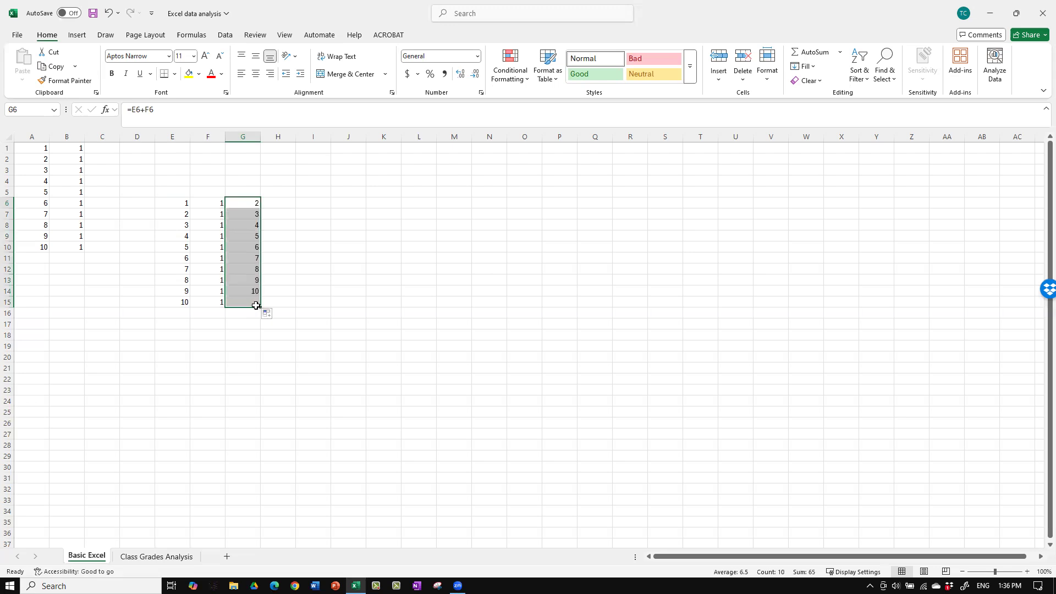
pyautogui.click(331, 314)
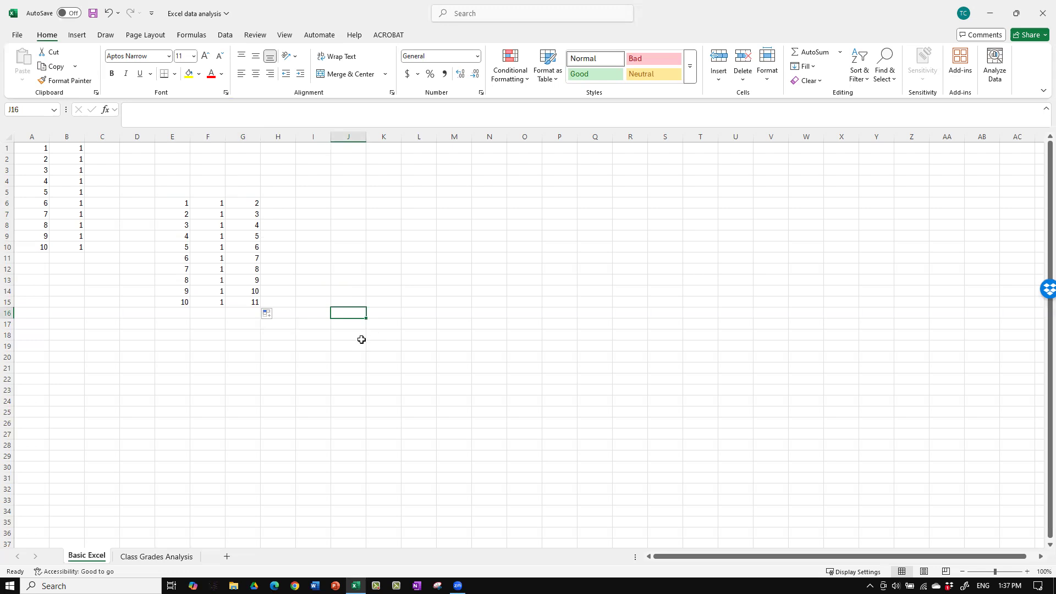
# Step: Inspect which cells the formula in G12 references, without changing it
pyautogui.doubleClick(255, 271)
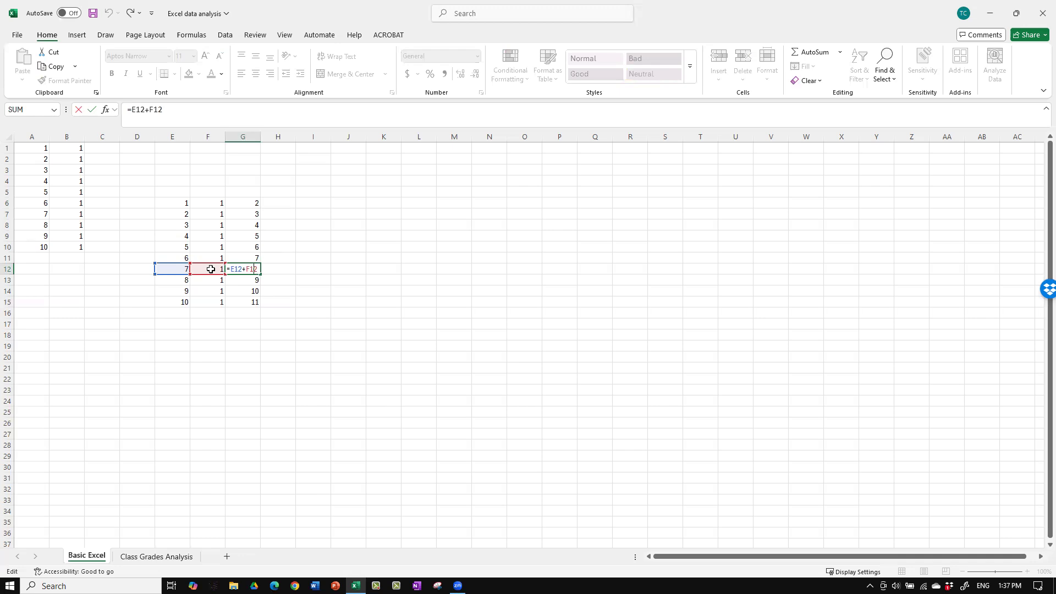
pyautogui.press('Return')
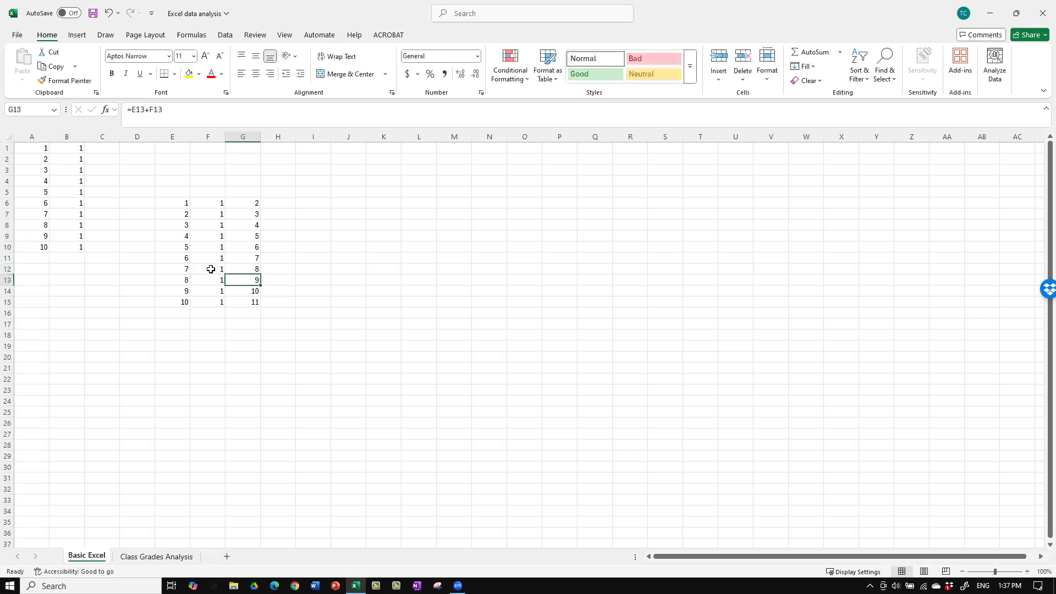
pyautogui.doubleClick(236, 270)
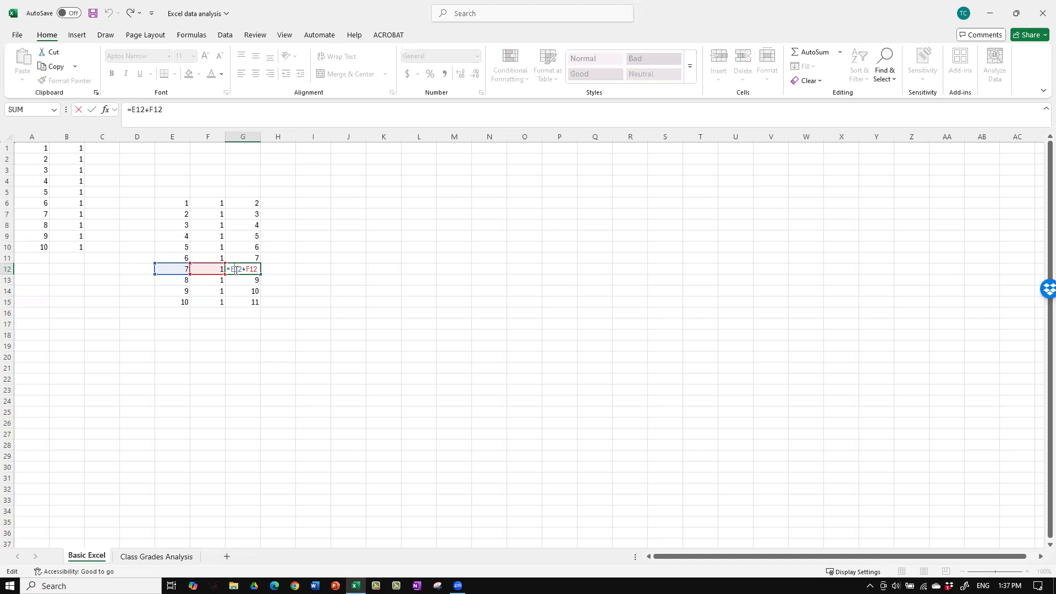
pyautogui.click(201, 261)
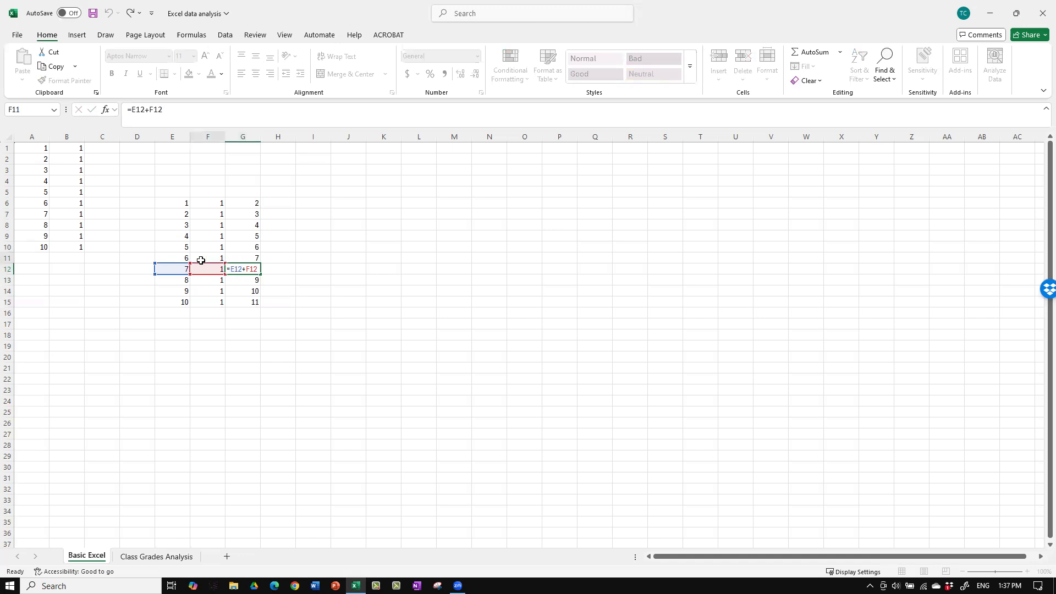
# Step: Shift the first reference of the G12 formula up to E11, return it to E12, and confirm the formula
pyautogui.click(244, 270)
pyautogui.doubleClick(245, 271)
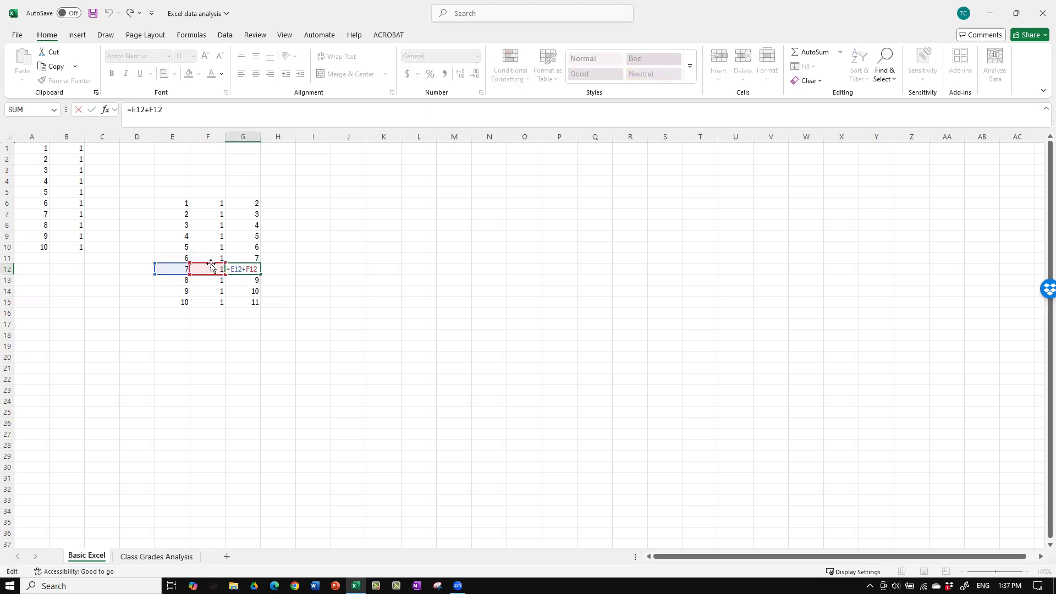
pyautogui.moveTo(188, 266); pyautogui.dragTo(182, 256)
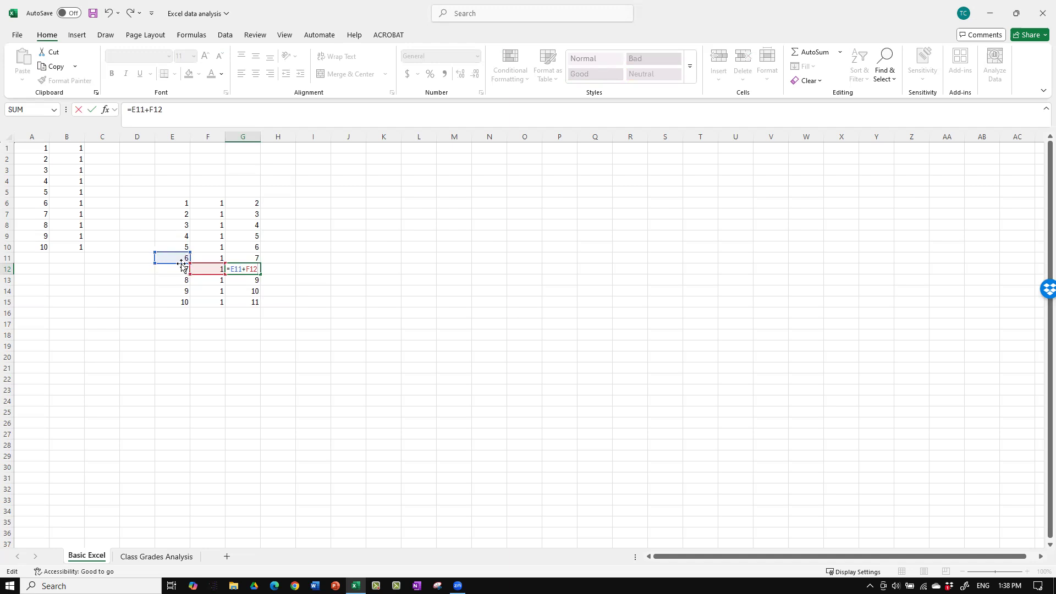
pyautogui.moveTo(182, 267); pyautogui.dragTo(184, 276)
pyautogui.press('Return')
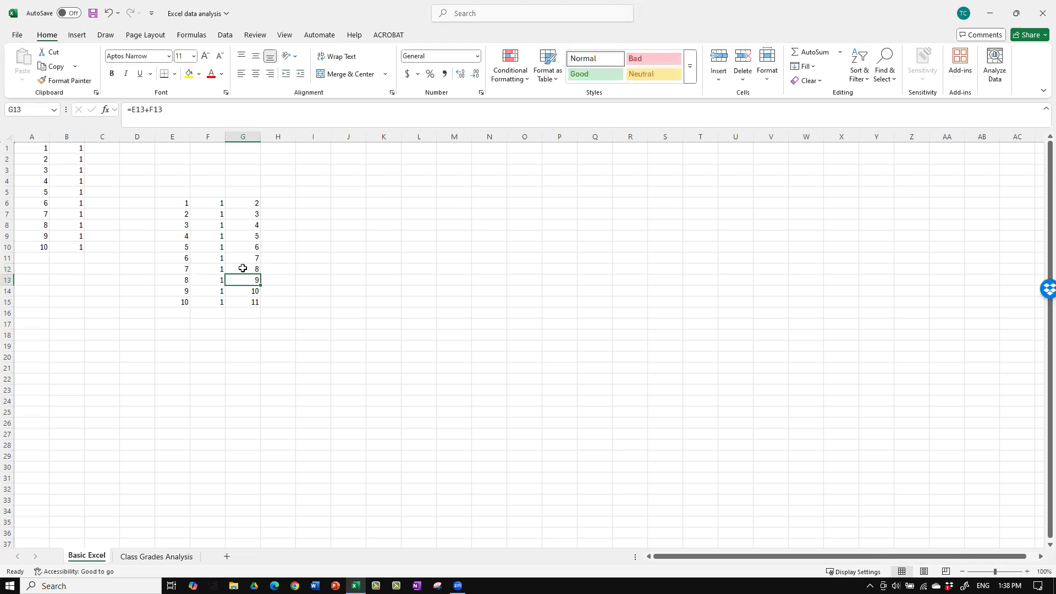
# Step: Clear all the addition formulas from cells G6 to G15
pyautogui.click(299, 408)
pyautogui.click(251, 201)
pyautogui.moveTo(253, 201); pyautogui.dragTo(247, 309)
pyautogui.press('Return')
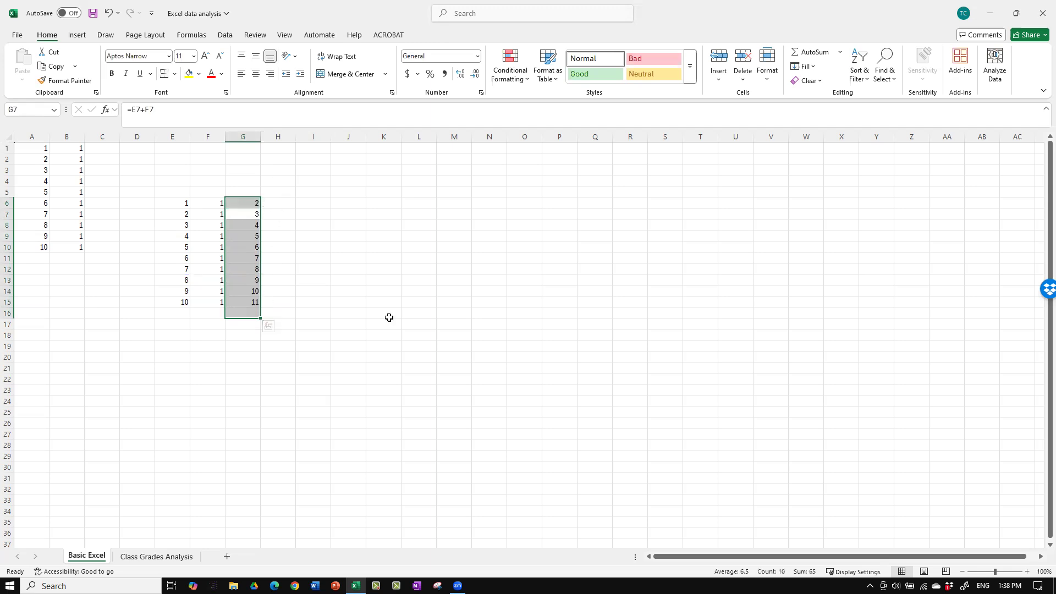
pyautogui.click(348, 348)
pyautogui.moveTo(242, 192); pyautogui.dragTo(248, 312)
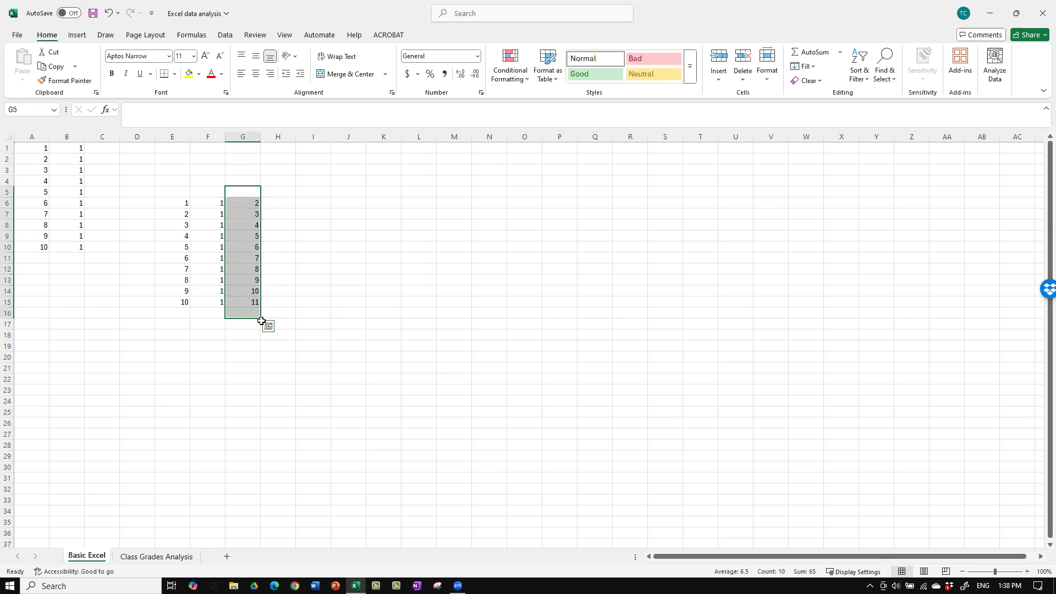
pyautogui.click(259, 324)
pyautogui.moveTo(243, 203); pyautogui.dragTo(243, 302)
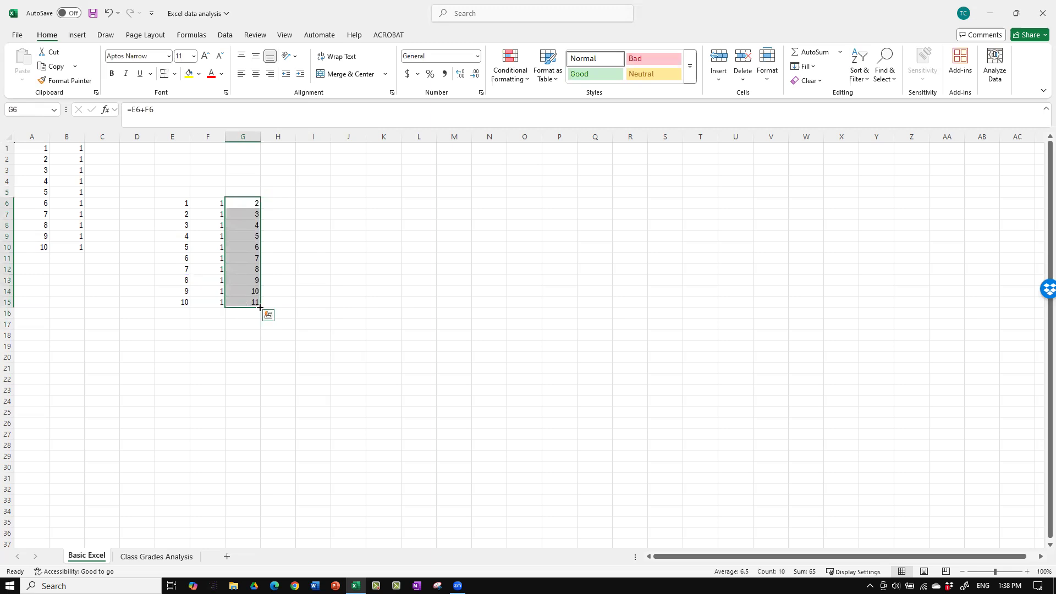
pyautogui.press('Delete')
pyautogui.click(317, 280)
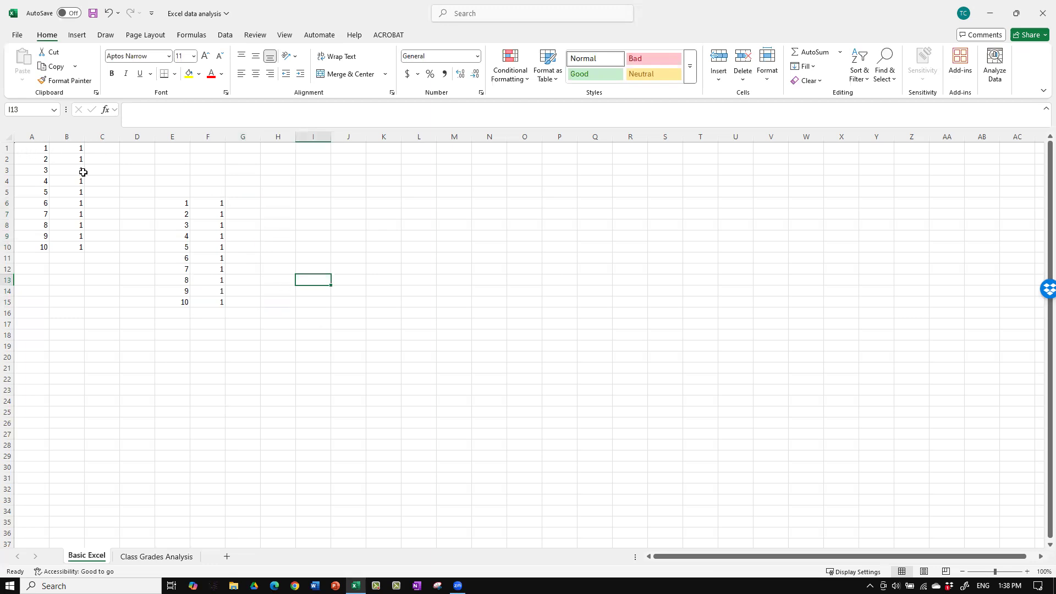
pyautogui.click(33, 136)
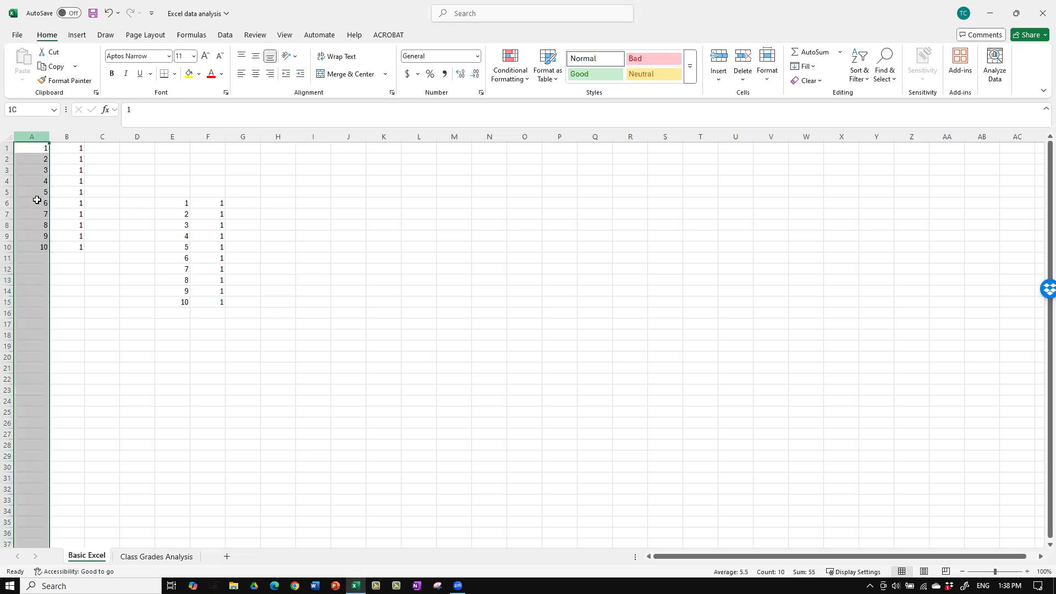
pyautogui.click(138, 359)
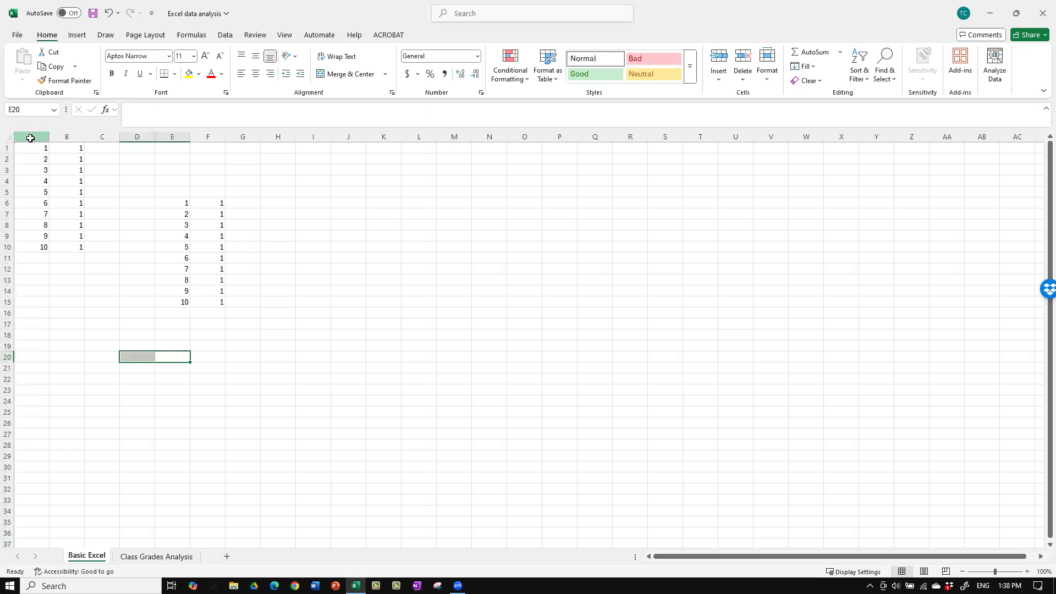
pyautogui.click(32, 137)
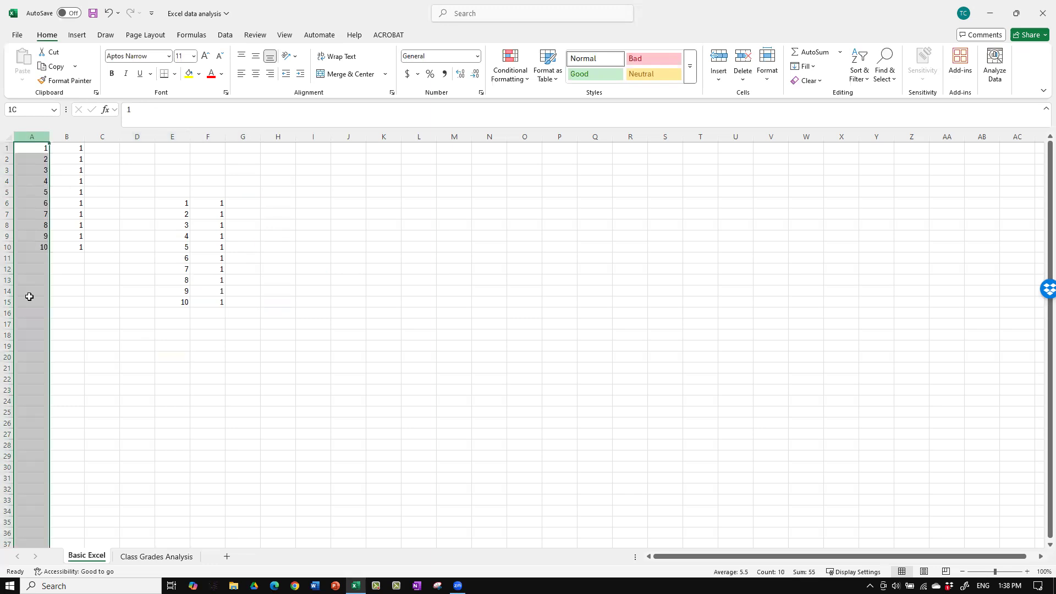
pyautogui.click(124, 361)
pyautogui.moveTo(32, 136); pyautogui.dragTo(43, 277)
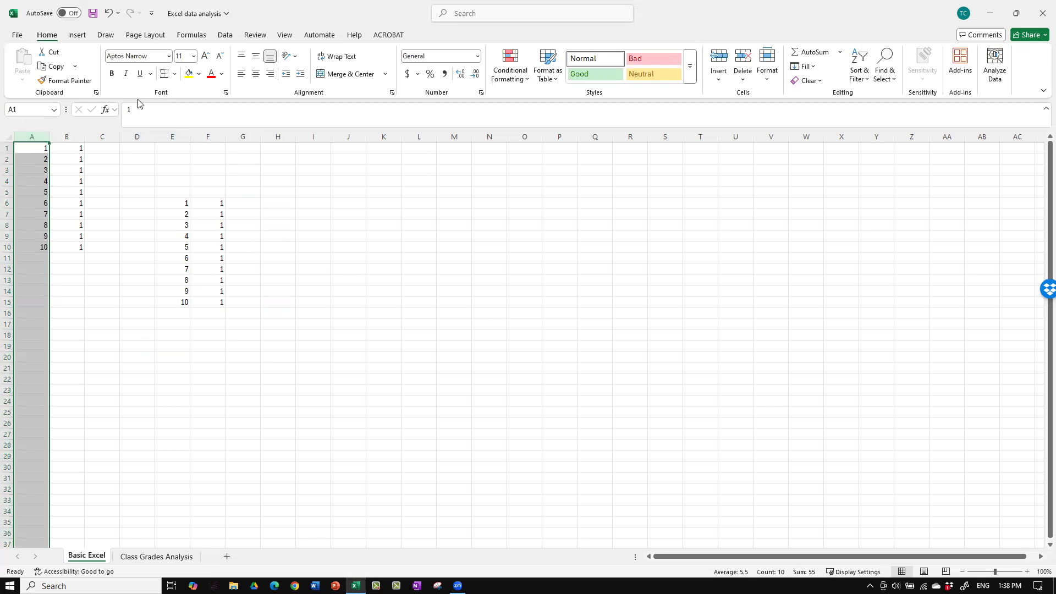
pyautogui.click(103, 341)
# Step: Enter the formula =SUM(A1+B1) in cell C1 and fill it down through C10
pyautogui.click(104, 149)
pyautogui.write('=')
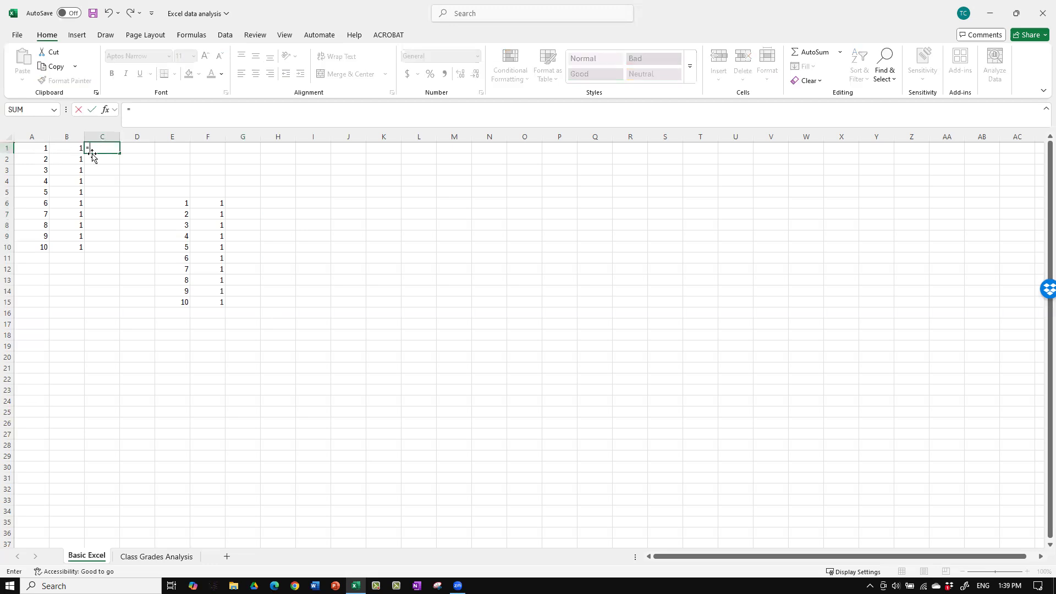
pyautogui.write('sum(')
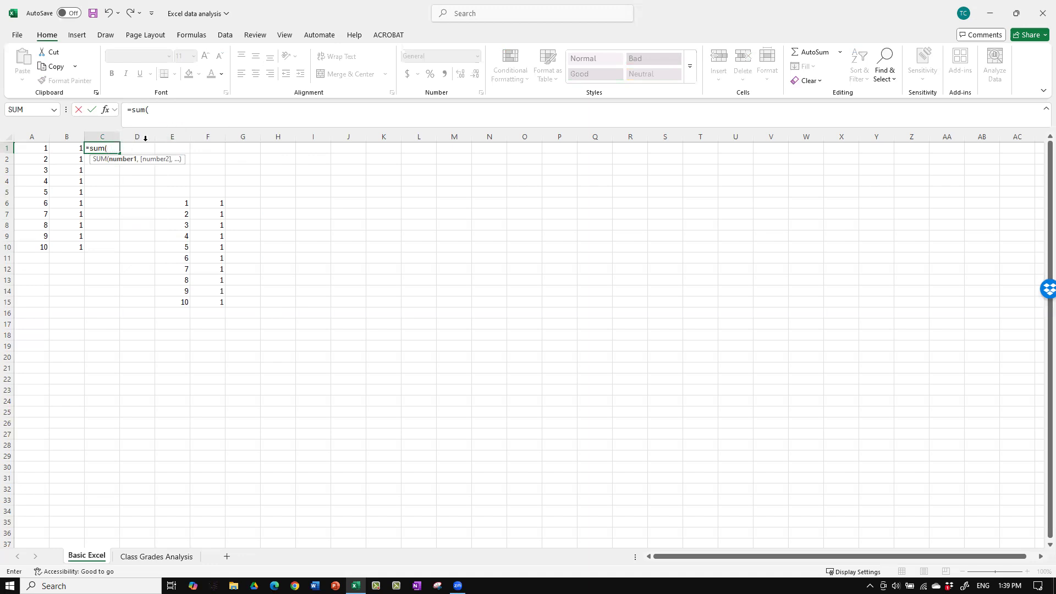
pyautogui.click(40, 148)
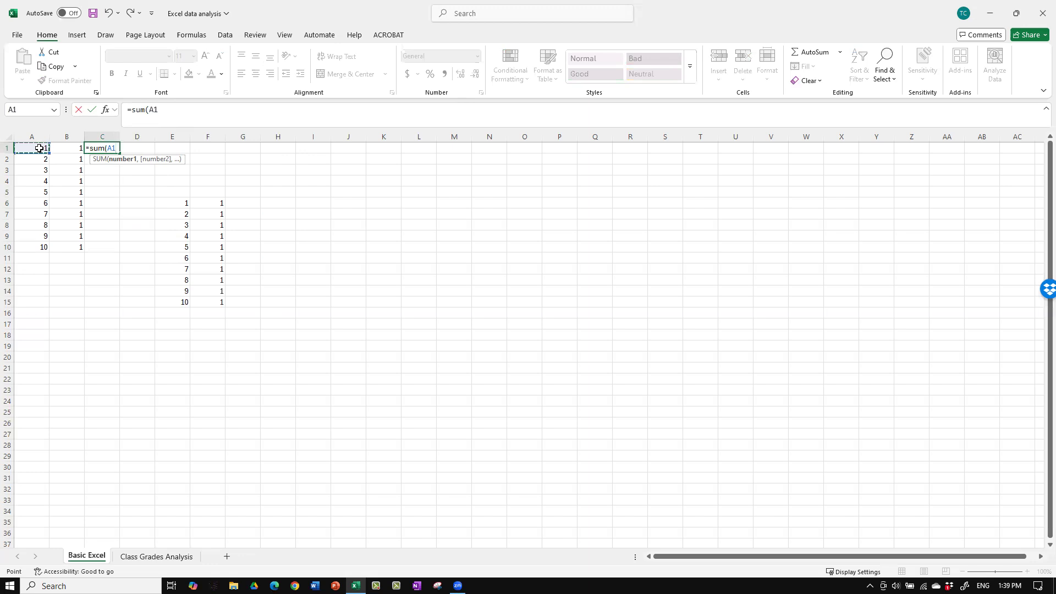
pyautogui.write('+')
pyautogui.click(65, 149)
pyautogui.write(')')
pyautogui.press('Return')
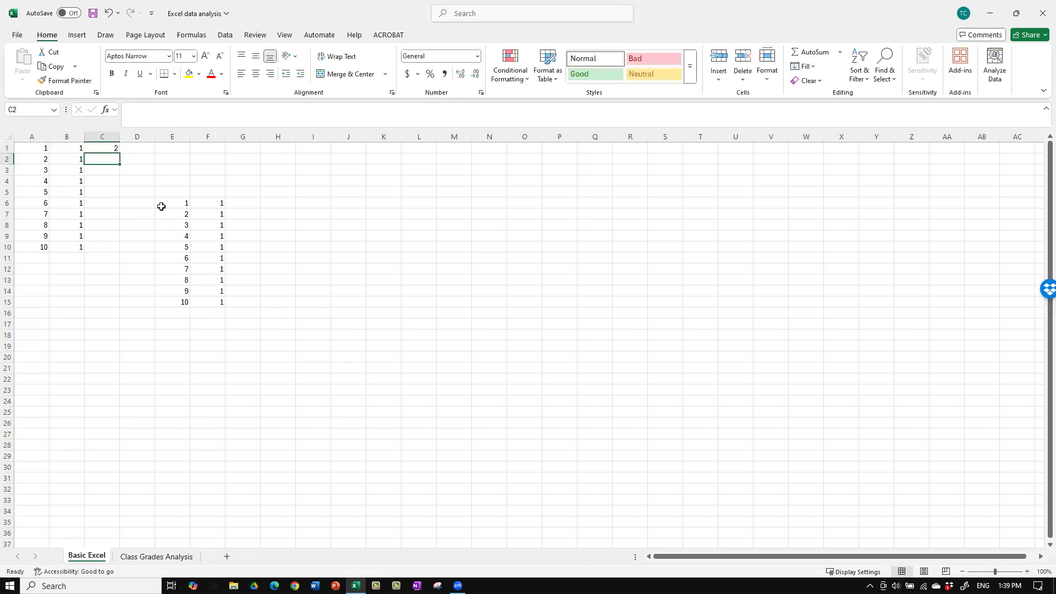
pyautogui.click(111, 147)
pyautogui.moveTo(113, 148); pyautogui.dragTo(116, 254)
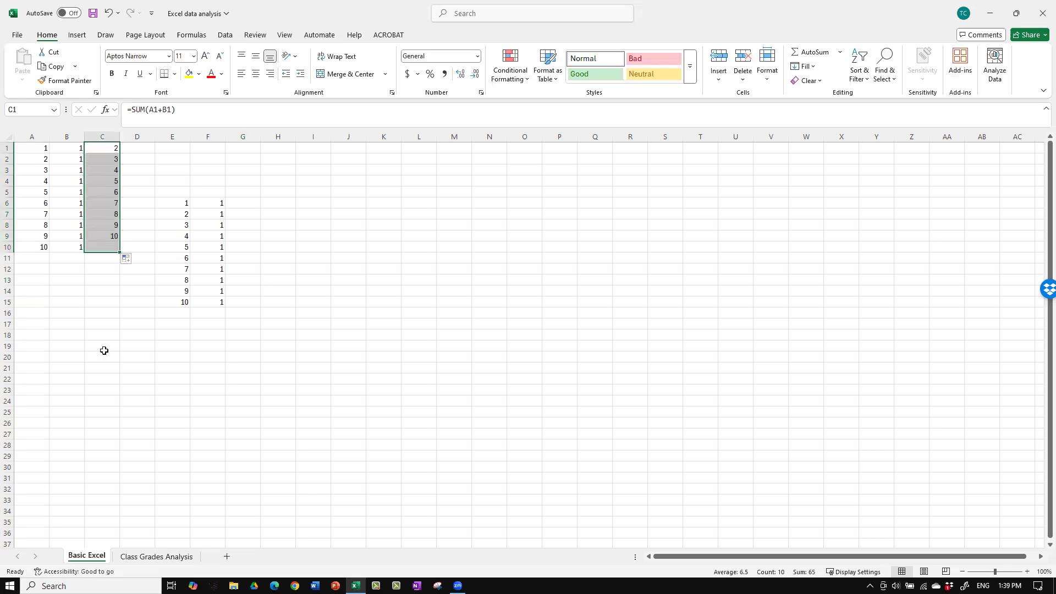
# Step: Enter the formula =E6+F6 in cell G6 and fill it down through G15
pyautogui.click(104, 350)
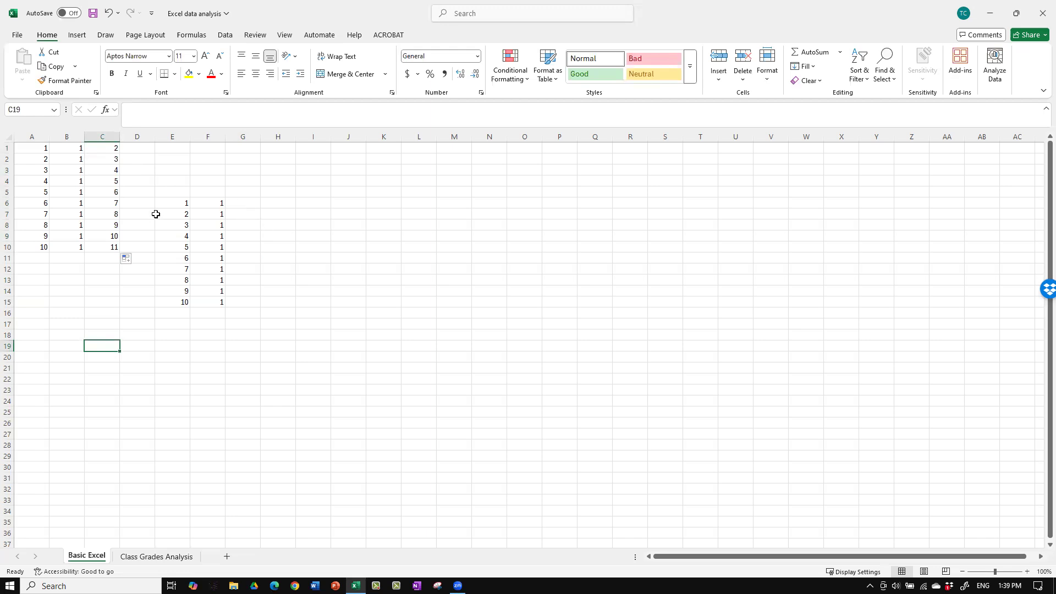
pyautogui.click(239, 204)
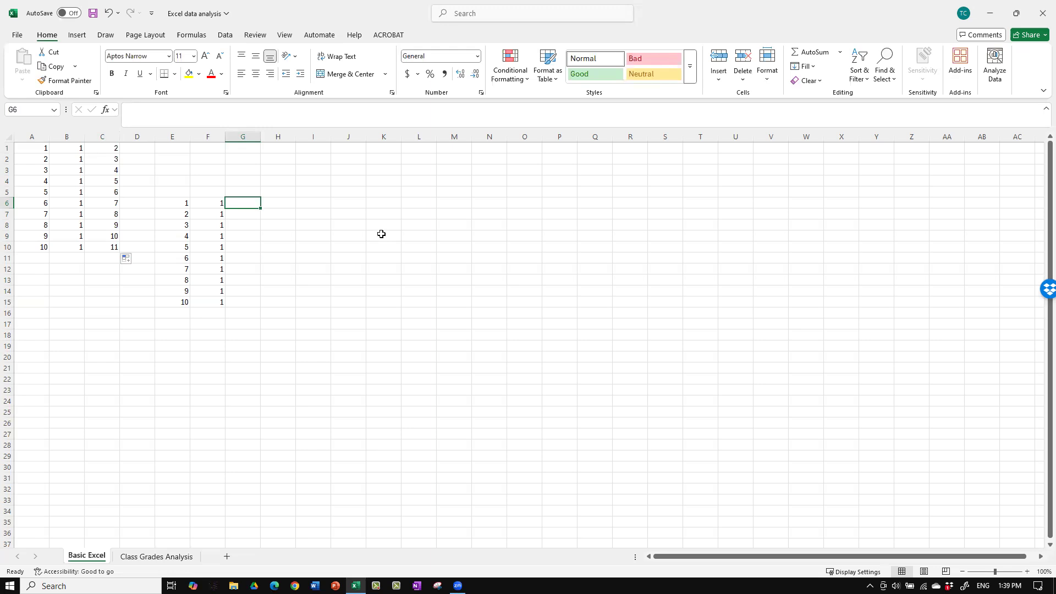
pyautogui.write('=')
pyautogui.click(177, 203)
pyautogui.write('+')
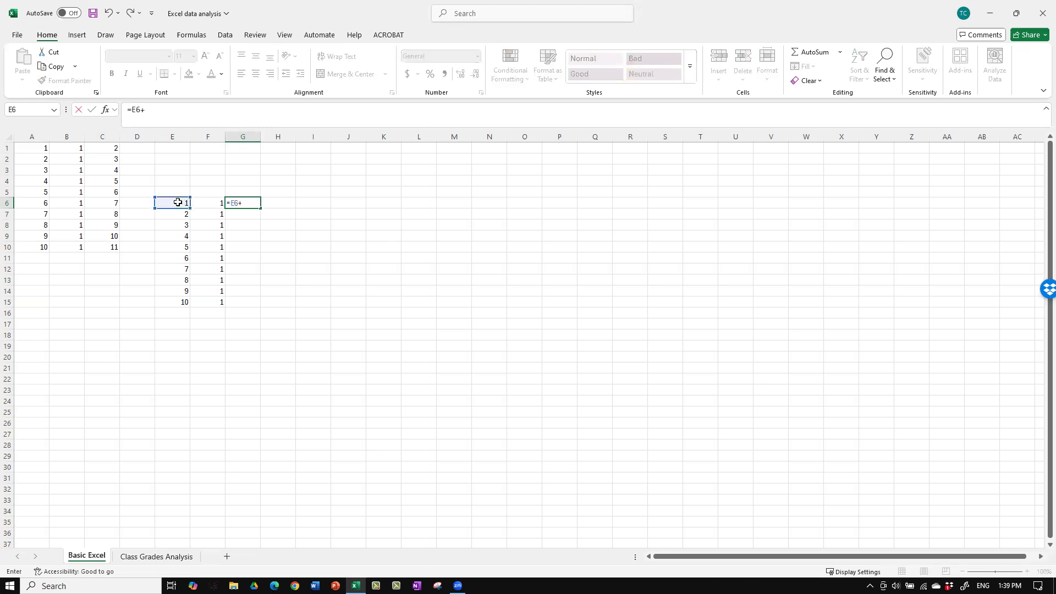
pyautogui.click(208, 201)
pyautogui.press('Return')
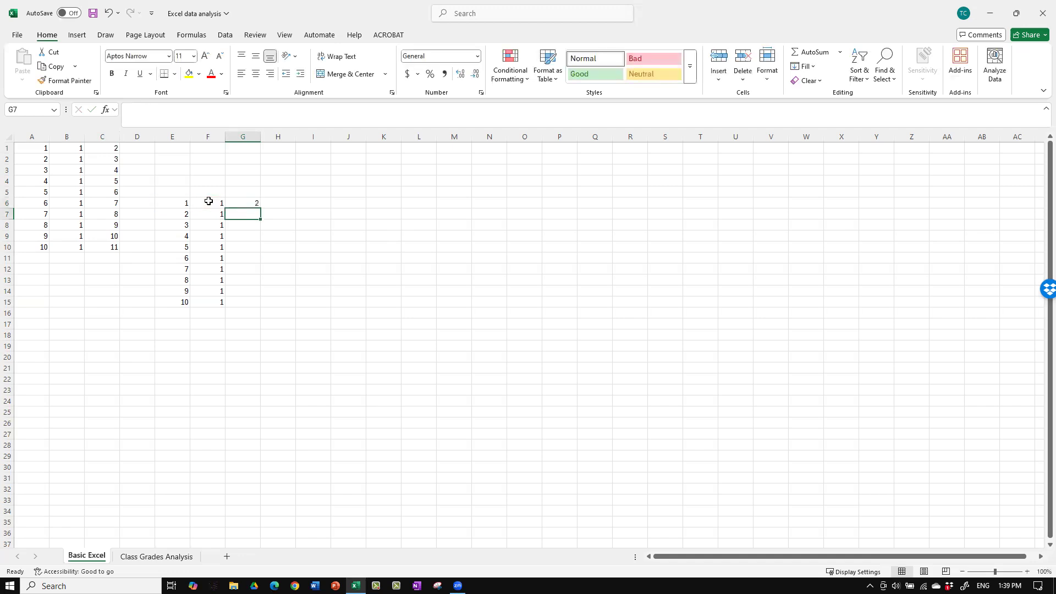
pyautogui.click(250, 200)
pyautogui.moveTo(259, 208); pyautogui.dragTo(268, 301)
pyautogui.moveTo(270, 309); pyautogui.dragTo(270, 310)
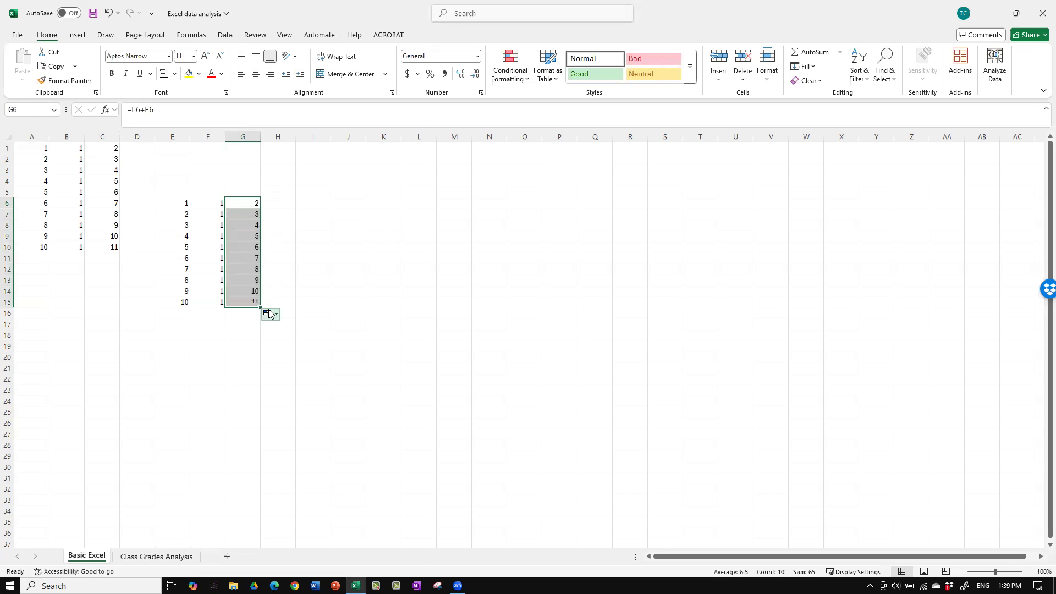
pyautogui.click(264, 355)
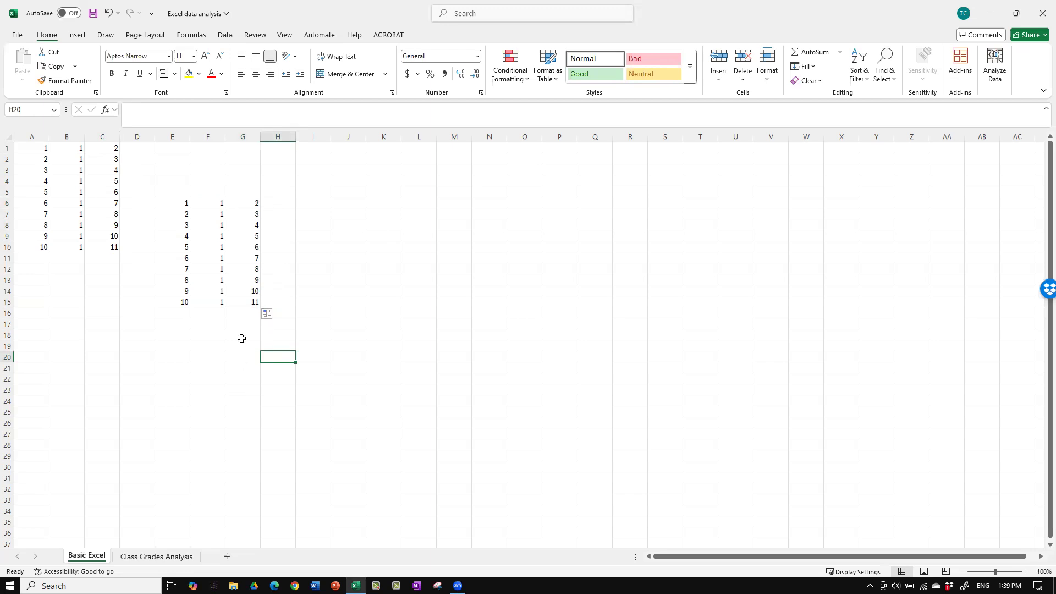
# Step: Inspect which cells the formulas in G10 and C5 reference, without changing them
pyautogui.doubleClick(247, 250)
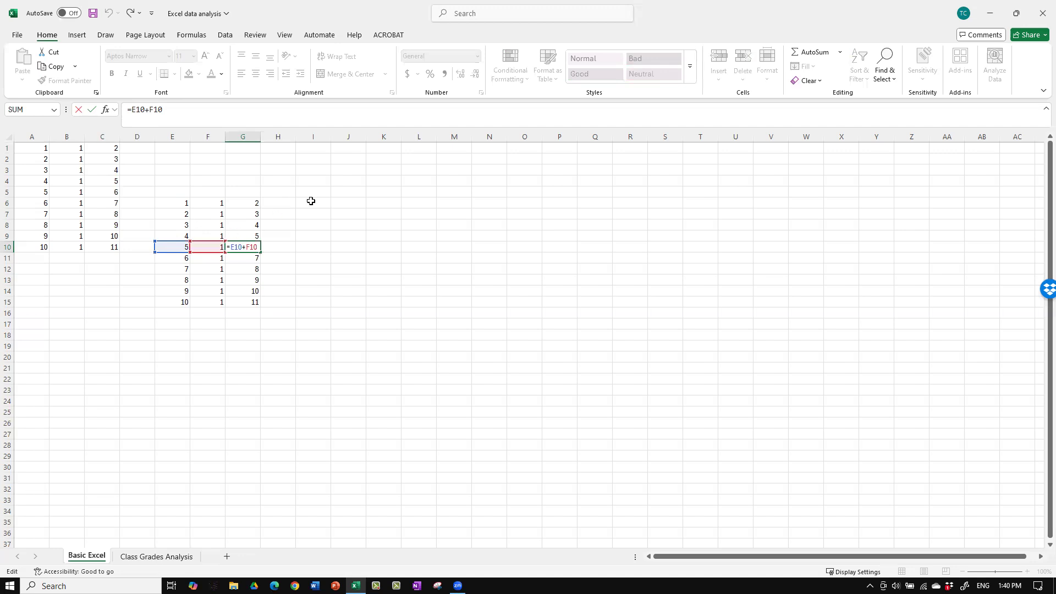
pyautogui.press('Return')
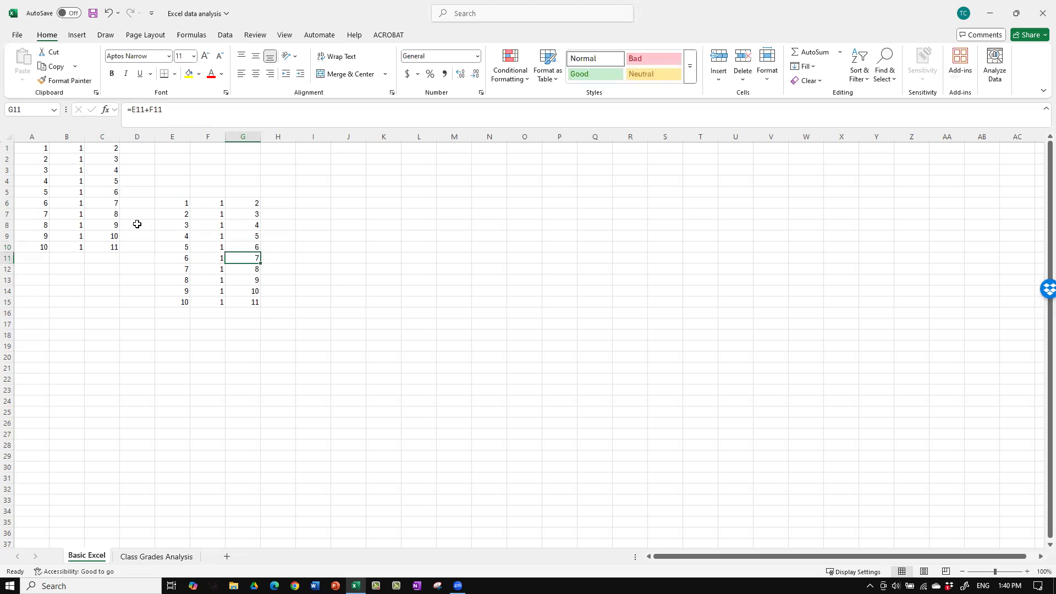
pyautogui.doubleClick(113, 193)
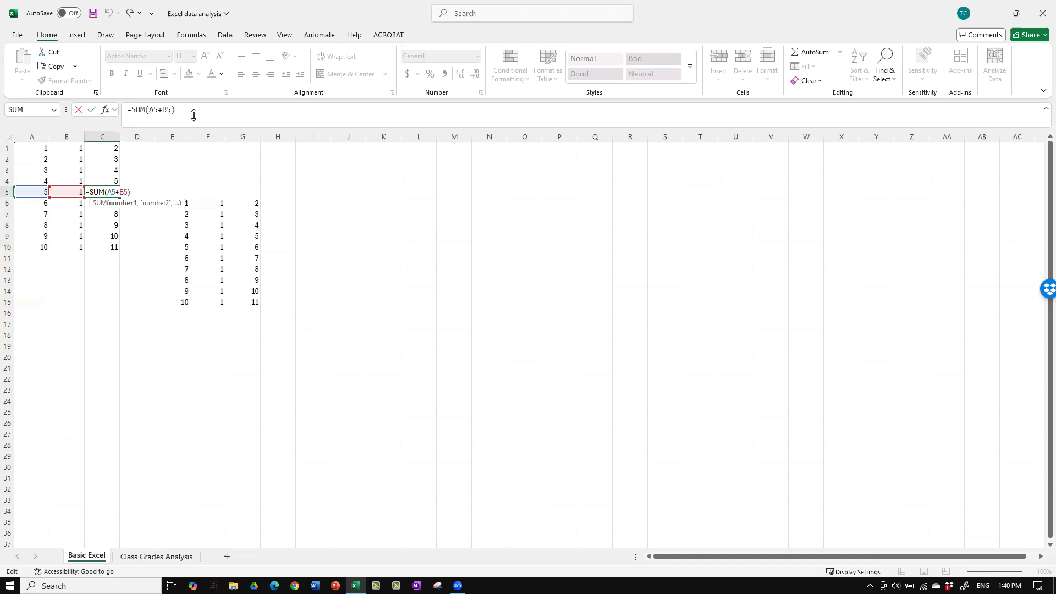
pyautogui.press('Return')
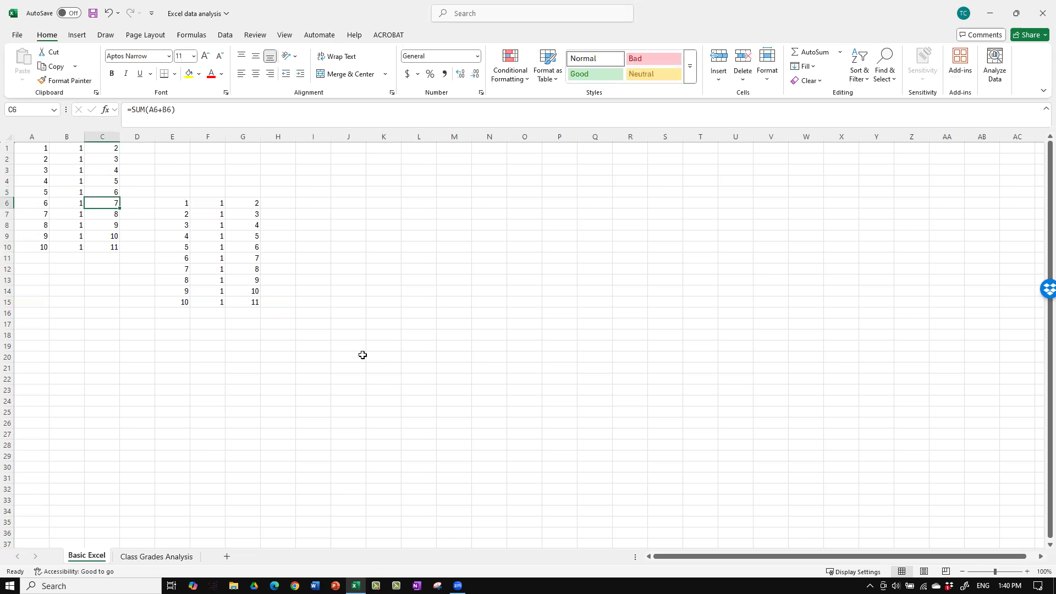
pyautogui.click(215, 404)
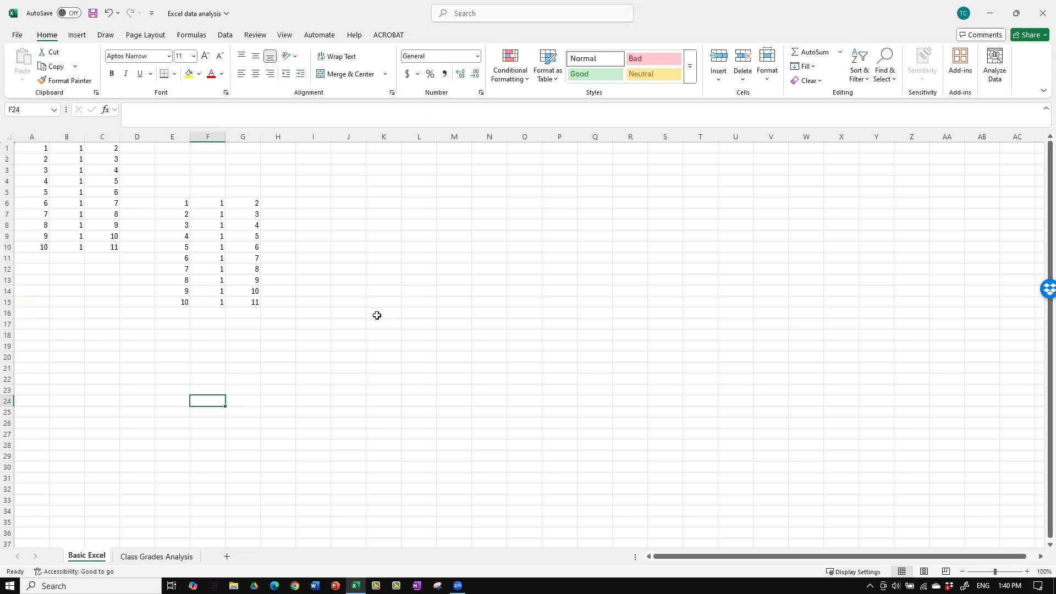
# Step: Copy the number range E6:F15 and paste it starting at cell O9
pyautogui.moveTo(172, 203); pyautogui.dragTo(214, 203)
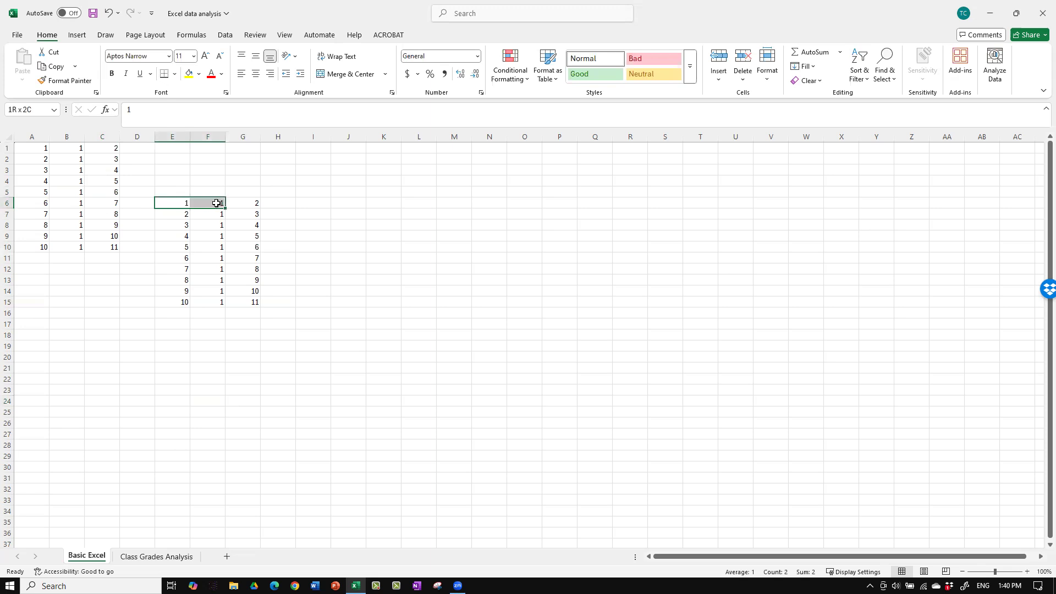
pyautogui.click(199, 189)
pyautogui.moveTo(177, 203); pyautogui.dragTo(204, 303)
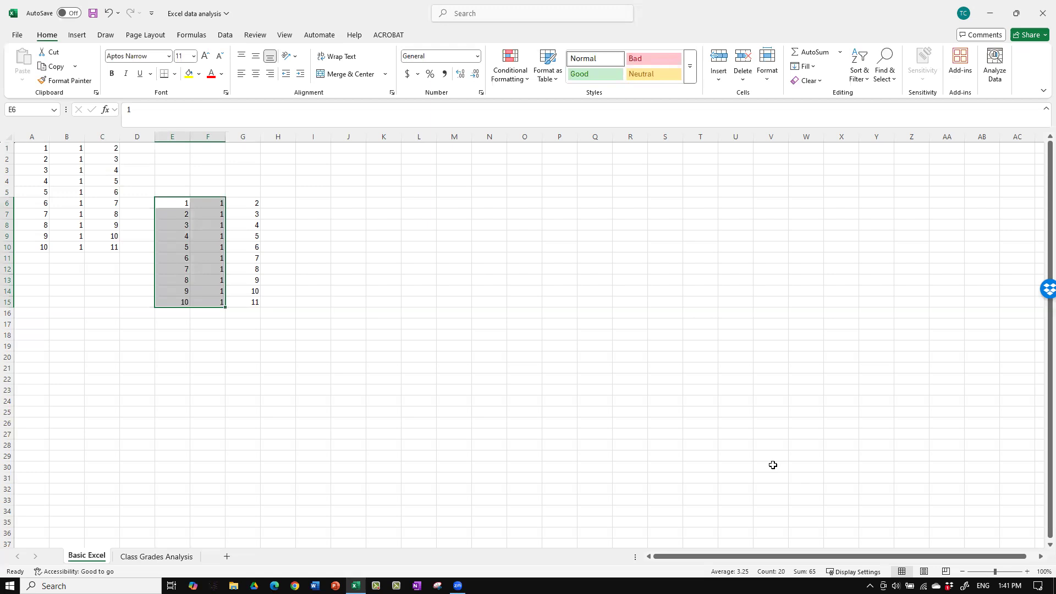
pyautogui.hotkey('ctrl', 'c')
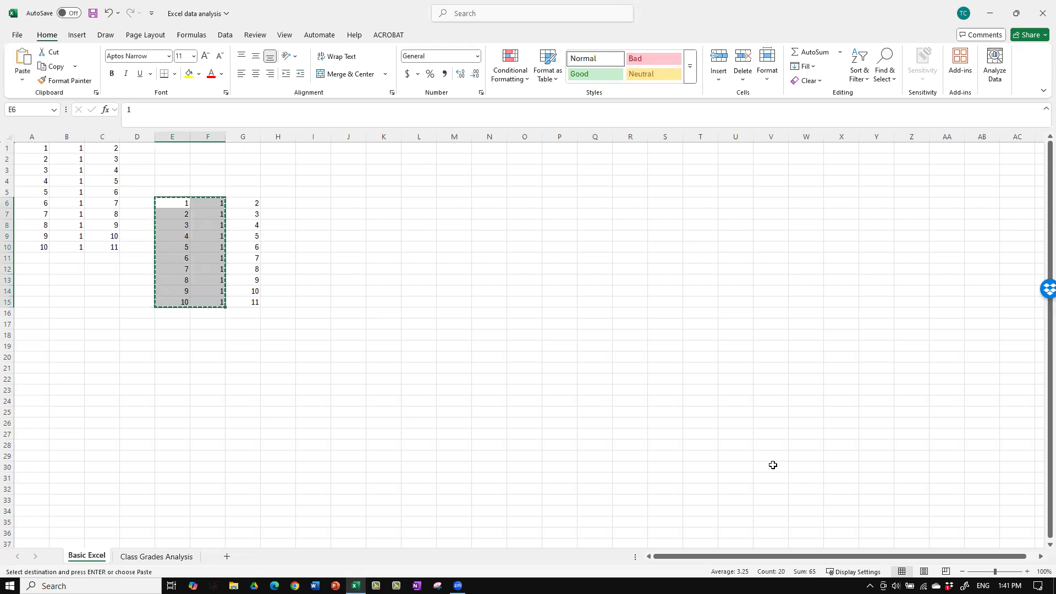
pyautogui.click(525, 236)
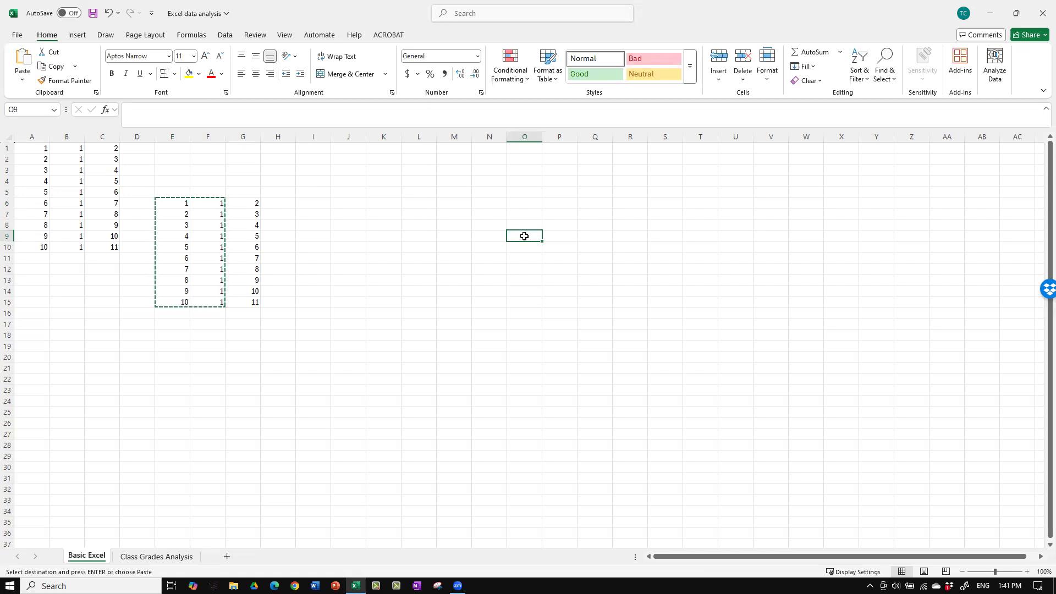
pyautogui.hotkey('ctrl', 'v')
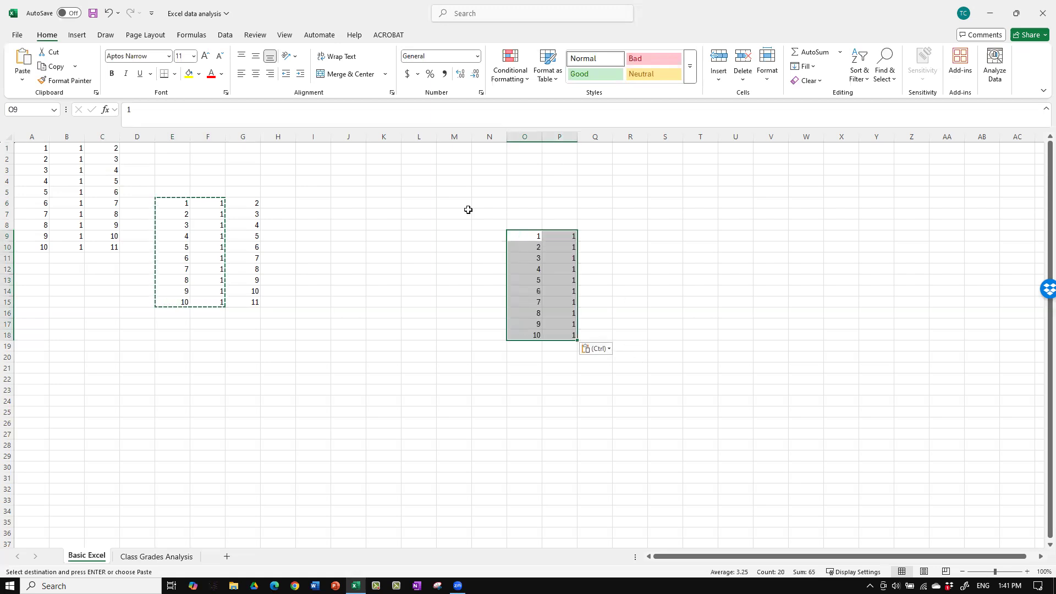
pyautogui.click(515, 401)
pyautogui.press('Escape')
pyautogui.doubleClick(516, 400)
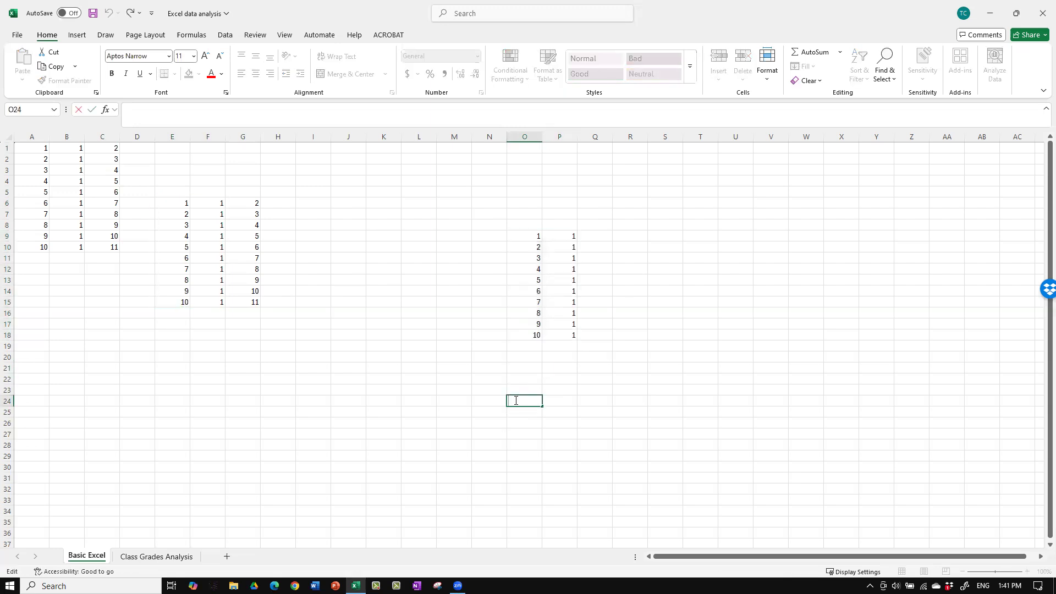
pyautogui.click(361, 430)
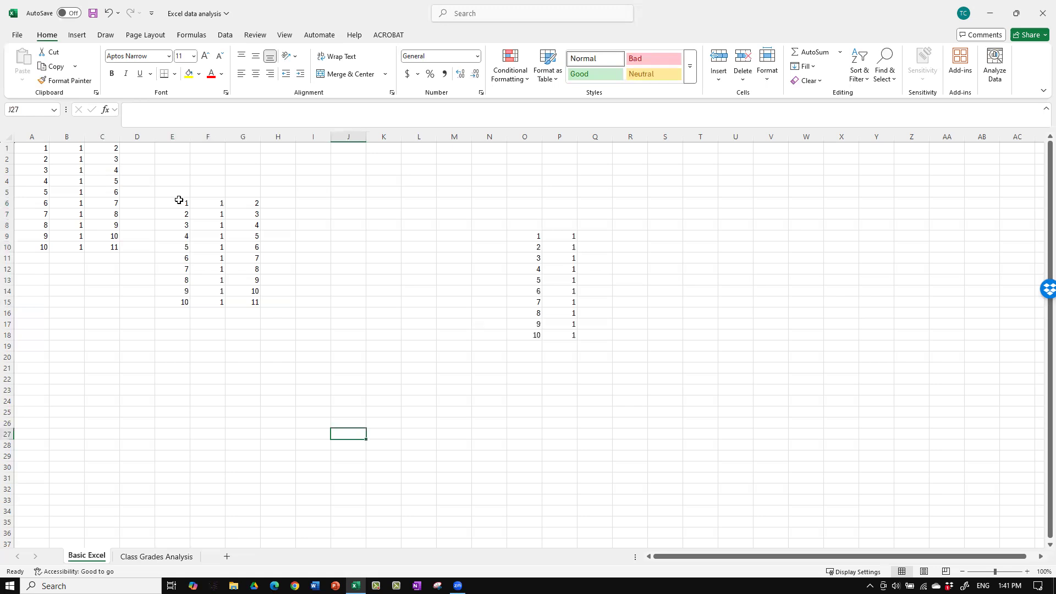
# Step: Copy the range E6:F15 again and paste it starting at cell S9
pyautogui.moveTo(179, 200); pyautogui.dragTo(214, 302)
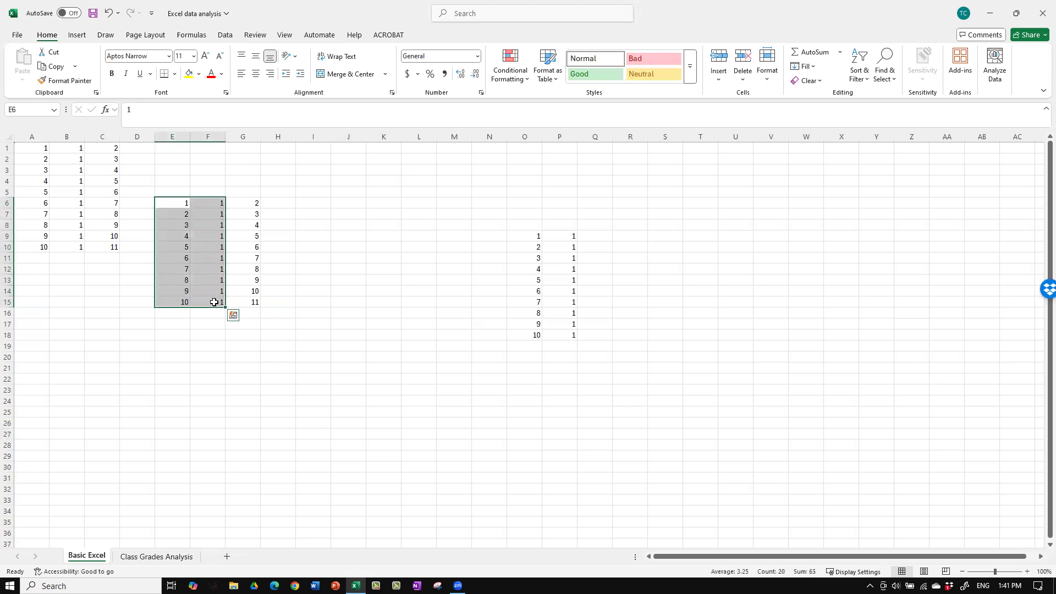
pyautogui.rightClick(204, 244)
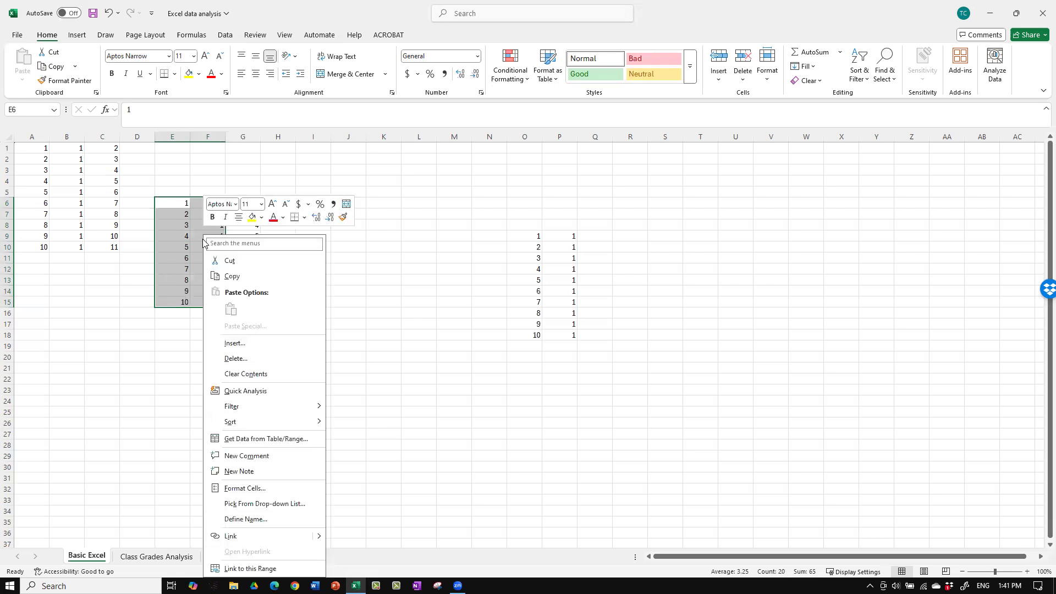
pyautogui.click(218, 277)
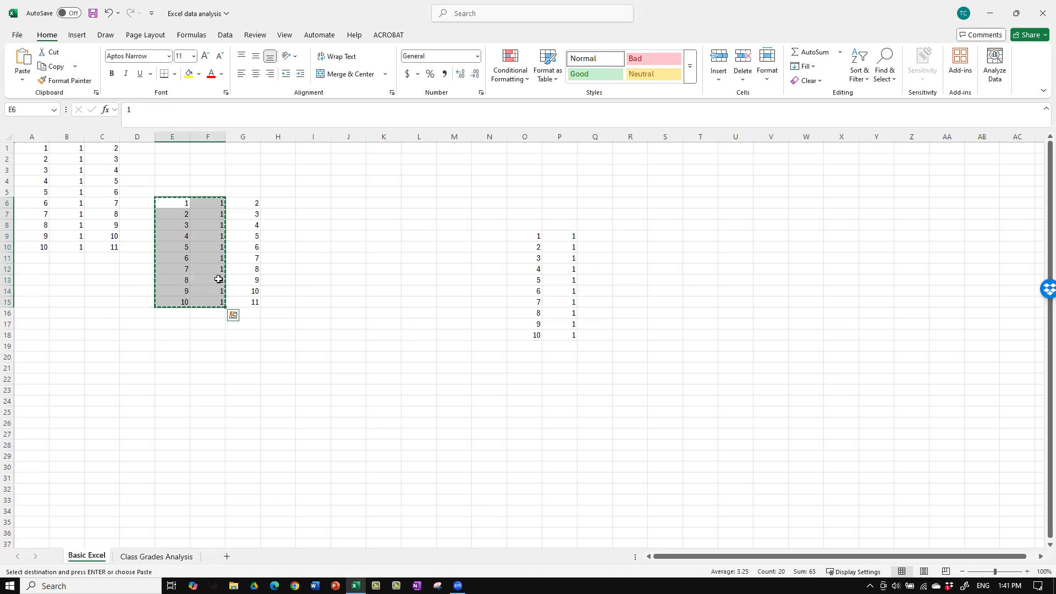
pyautogui.click(662, 236)
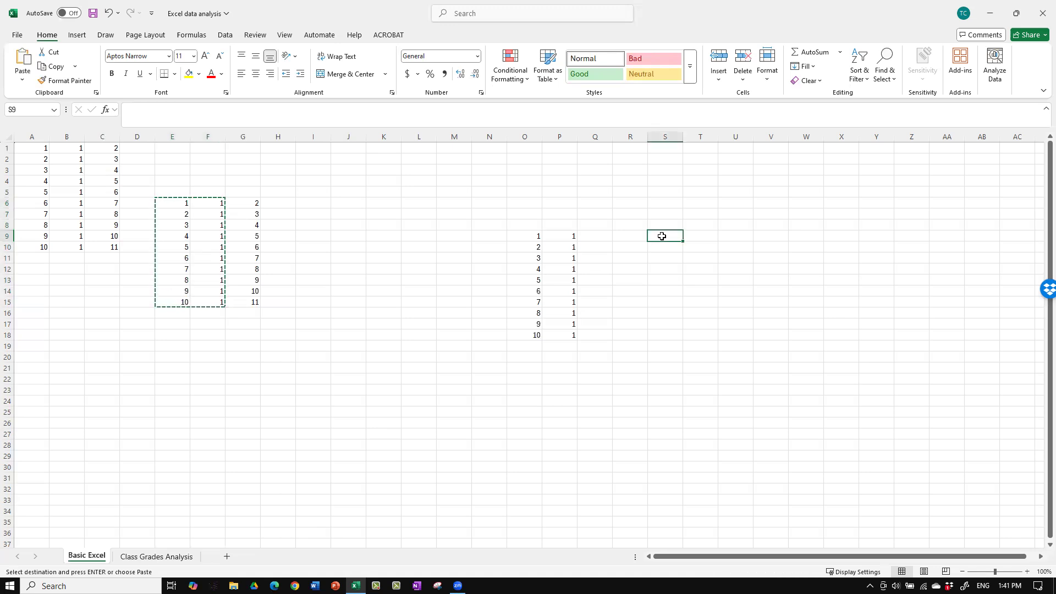
pyautogui.rightClick(663, 238)
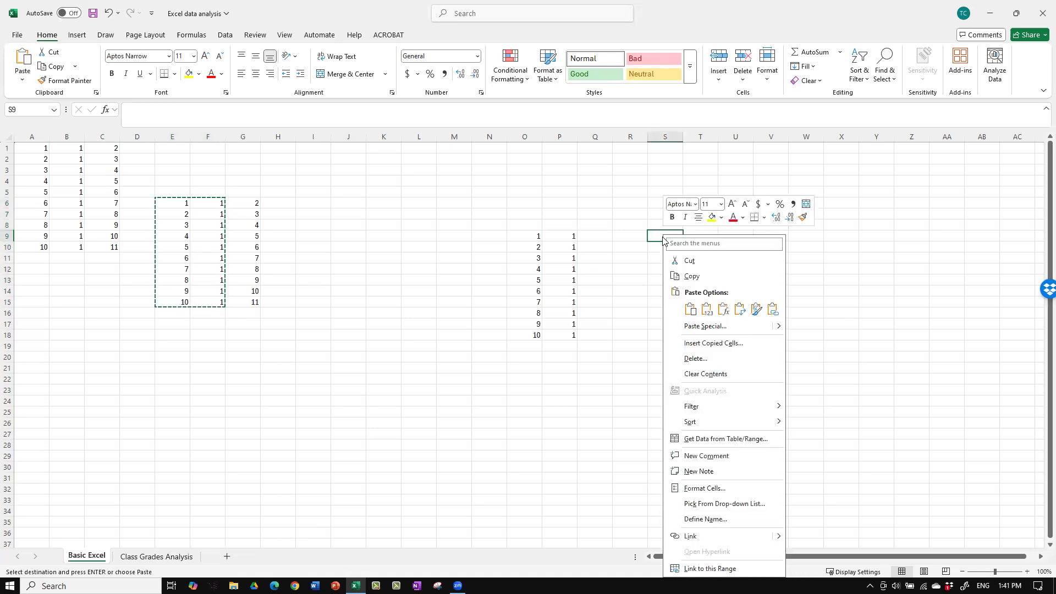
pyautogui.click(691, 310)
pyautogui.click(692, 310)
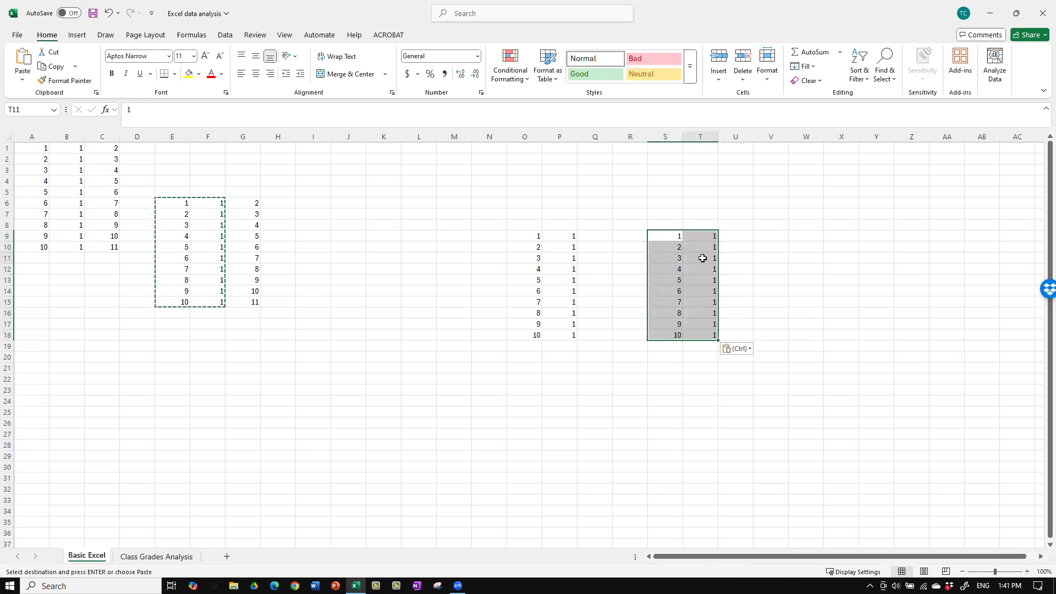
pyautogui.doubleClick(703, 259)
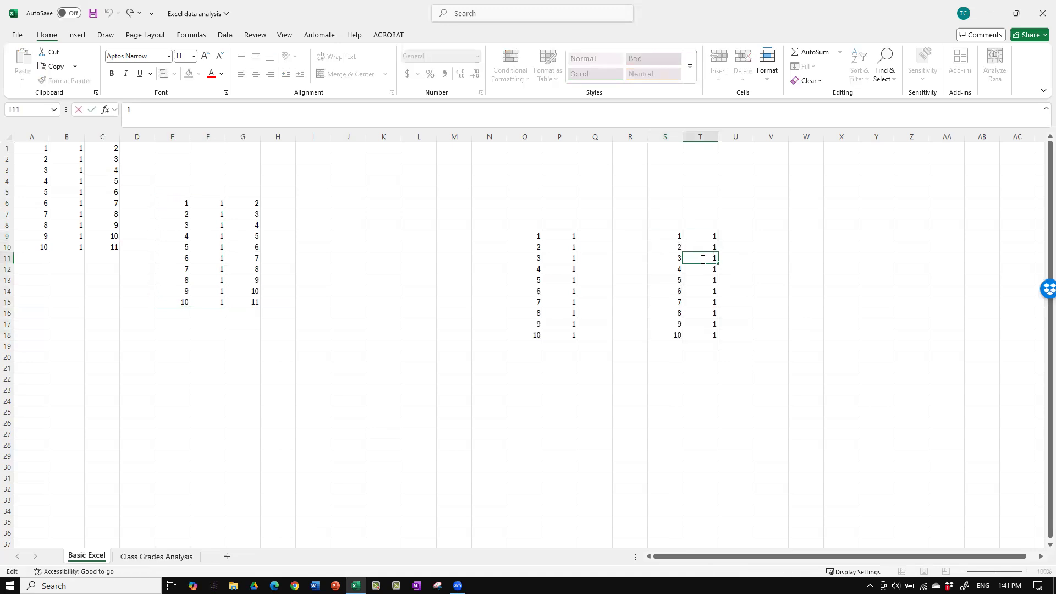
pyautogui.click(768, 279)
# Step: Clear both pasted copies of the numbers, starting at S9 and at O9
pyautogui.moveTo(673, 237); pyautogui.dragTo(713, 342)
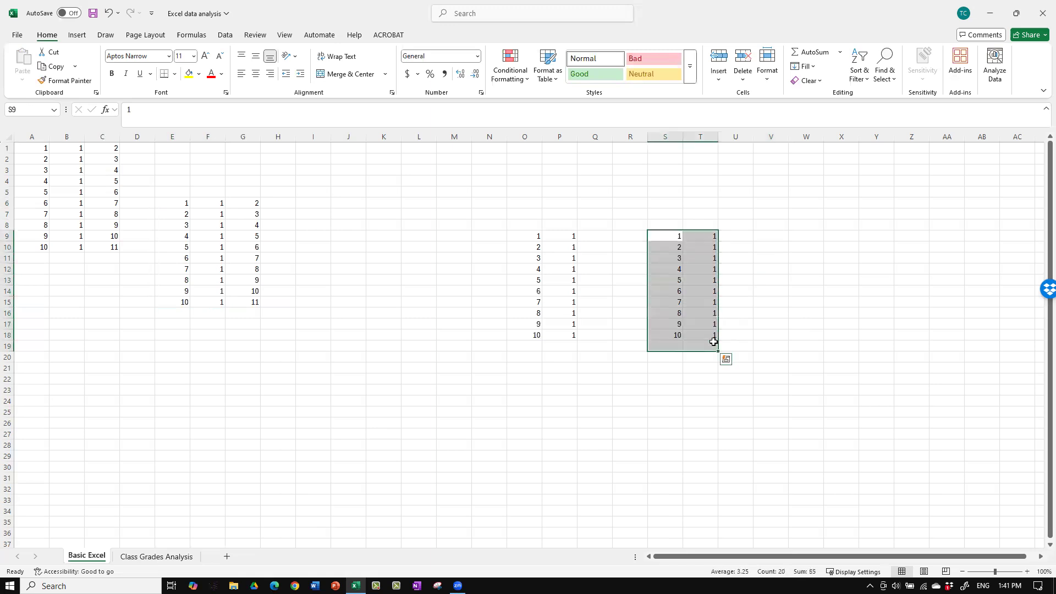
pyautogui.press('Delete')
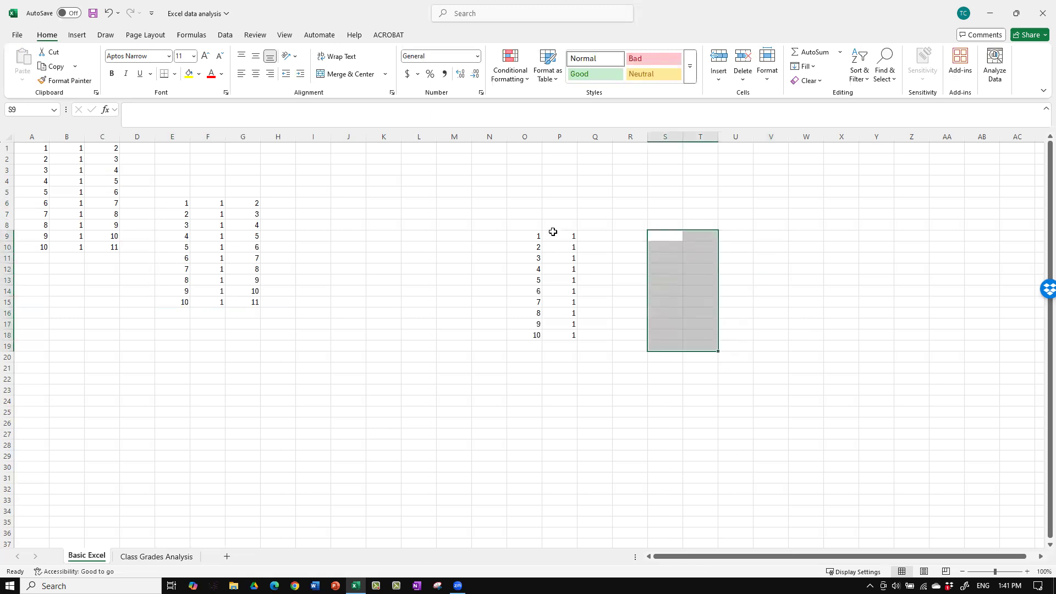
pyautogui.moveTo(519, 226); pyautogui.dragTo(640, 390)
pyautogui.press('Delete')
# Step: Clear the block E5:H19 containing the second table, and undo that deletion
pyautogui.click(164, 190)
pyautogui.moveTo(271, 280); pyautogui.dragTo(279, 344)
pyautogui.press('Delete')
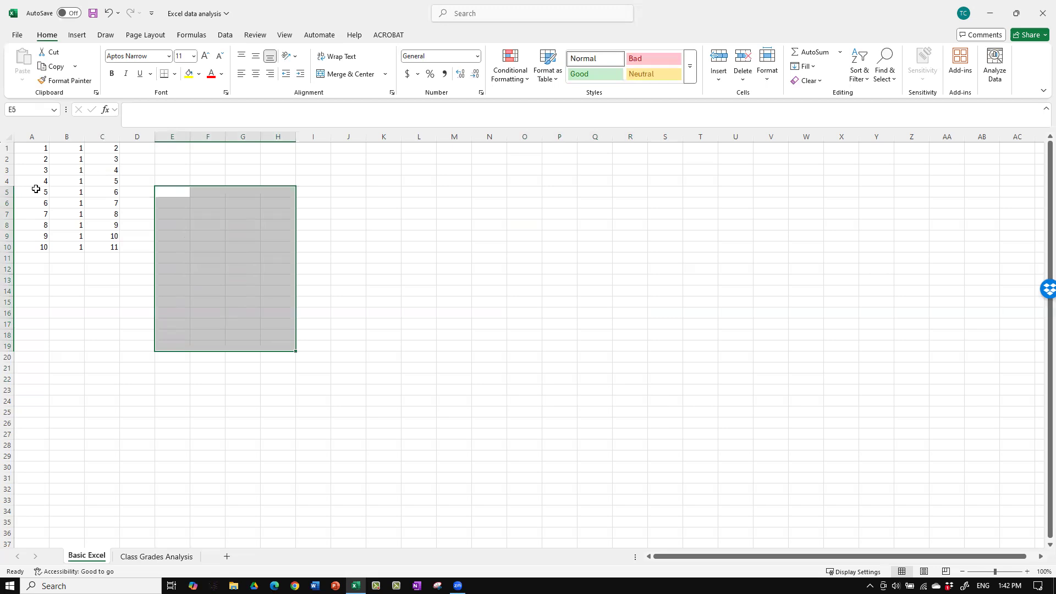
pyautogui.hotkey('ctrl', 'z')
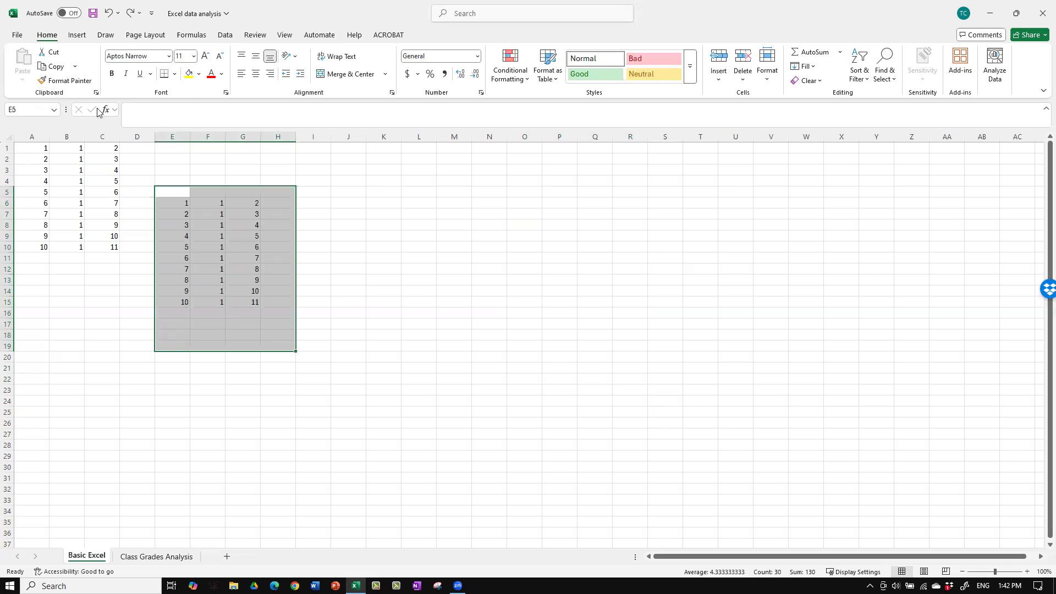
# Step: Clear all the SUM formulas from cells C1 to C10
pyautogui.moveTo(113, 145); pyautogui.dragTo(109, 265)
pyautogui.press('F2')
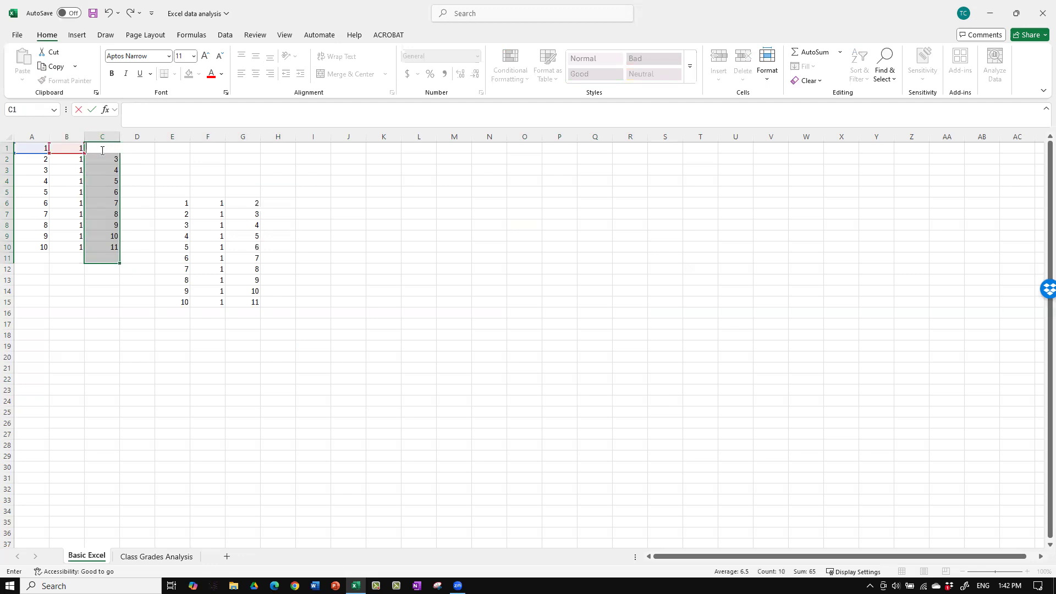
pyautogui.press('Escape')
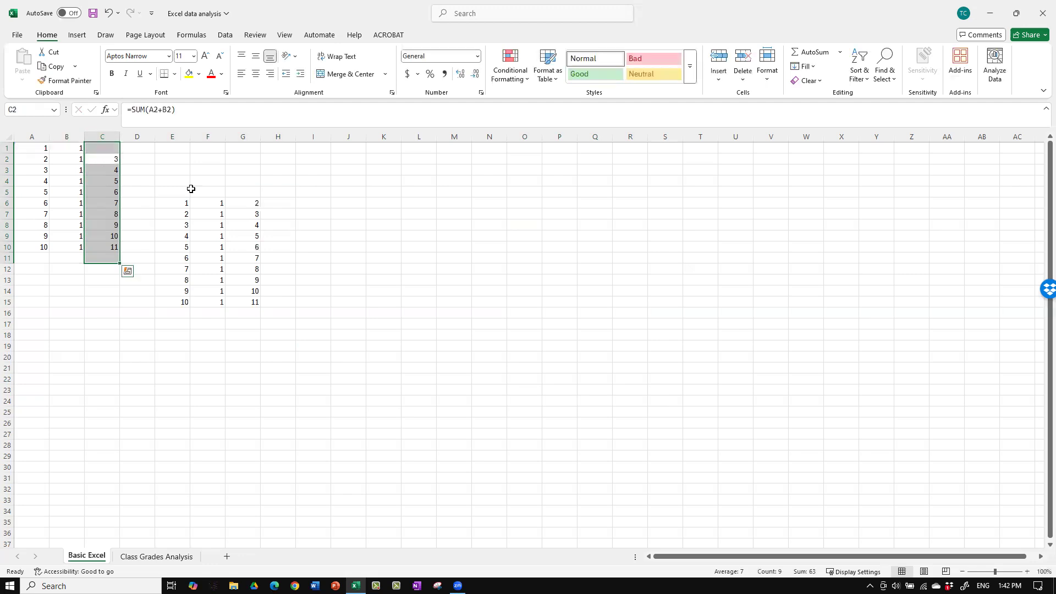
pyautogui.click(177, 181)
pyautogui.moveTo(101, 149); pyautogui.dragTo(113, 260)
# Step: Clear all the addition formulas from cells G6 to G15, keeping the numbers in columns E and F
pyautogui.moveTo(252, 201); pyautogui.dragTo(254, 308)
pyautogui.press('BackSpace')
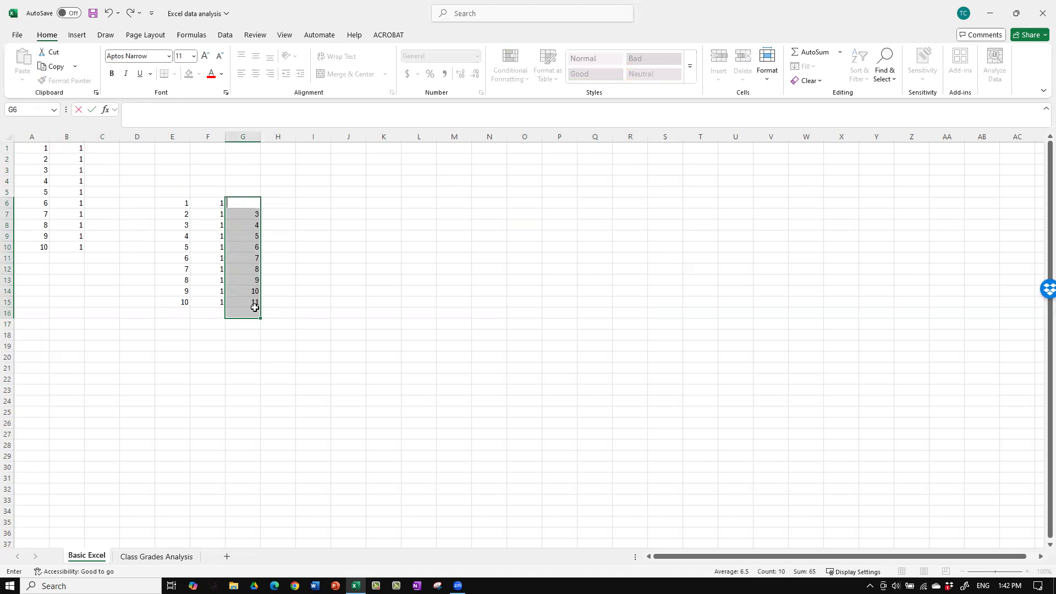
pyautogui.write('=E6+F6')
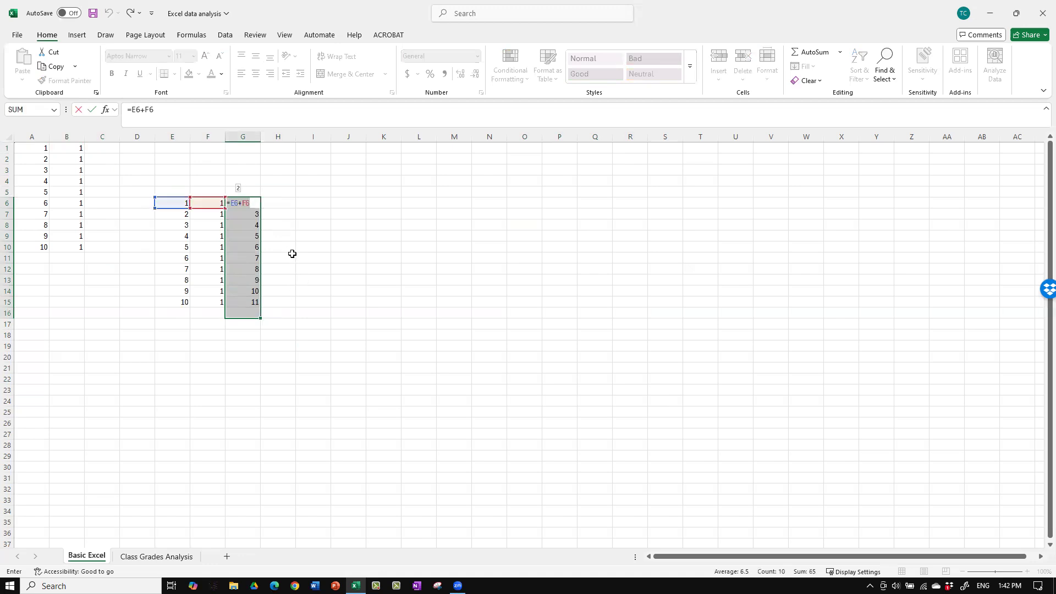
pyautogui.press('Return')
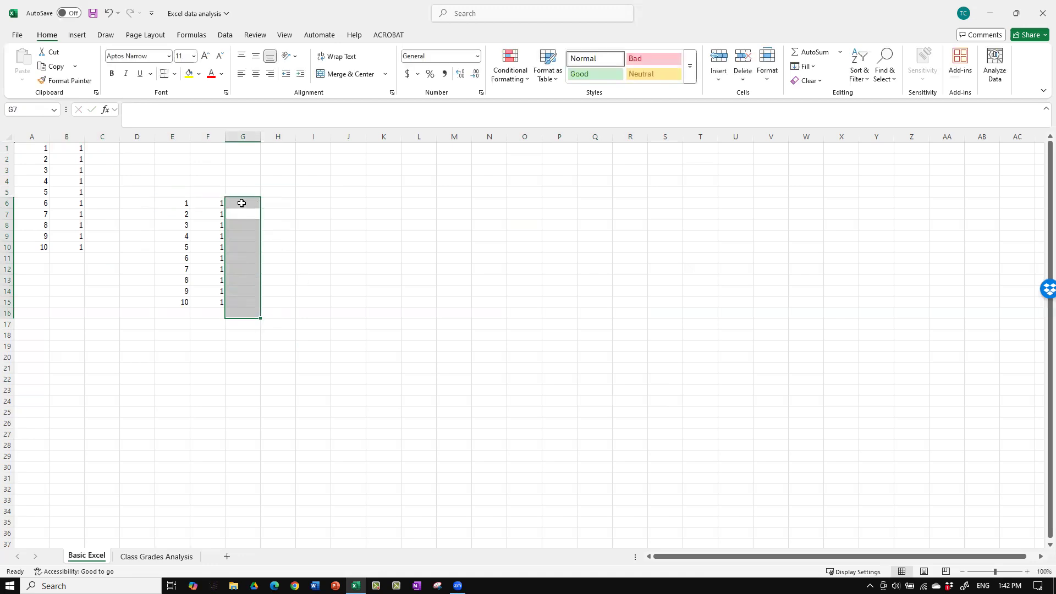
pyautogui.press('Delete')
pyautogui.click(324, 291)
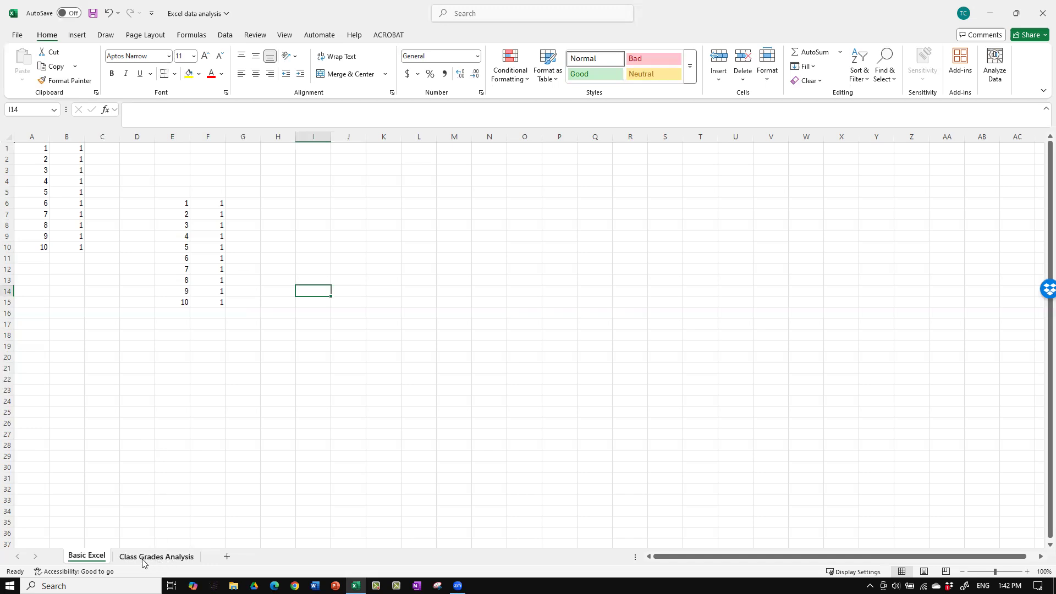
# Step: On the Class Grades Analysis sheet, enter the weighted-average formula =((0.3*75)+(0.3*80)+(0.4*82)) in cell E2
pyautogui.click(160, 558)
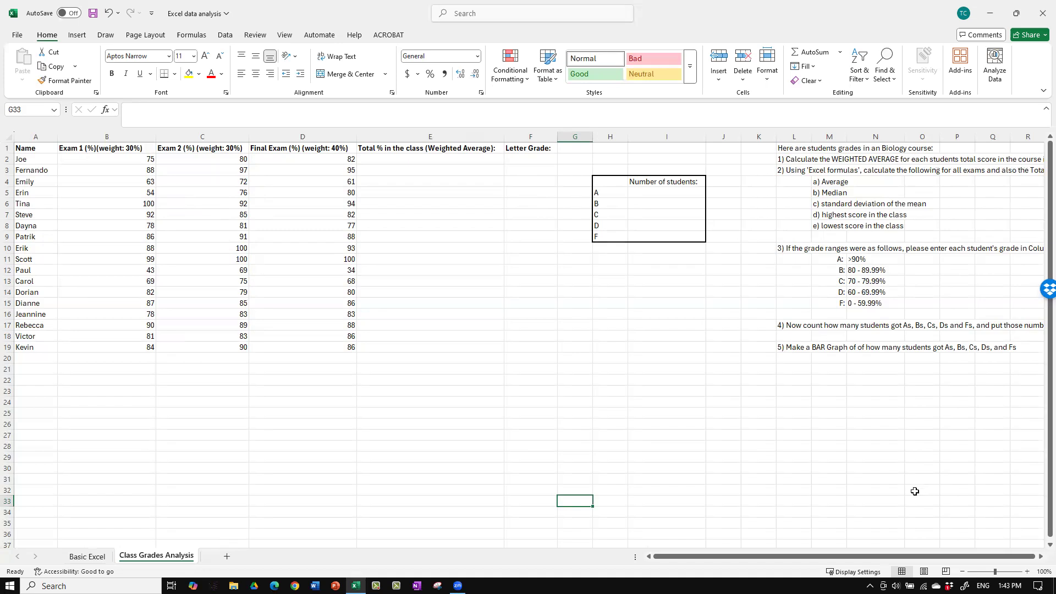
pyautogui.moveTo(932, 556); pyautogui.dragTo(948, 557)
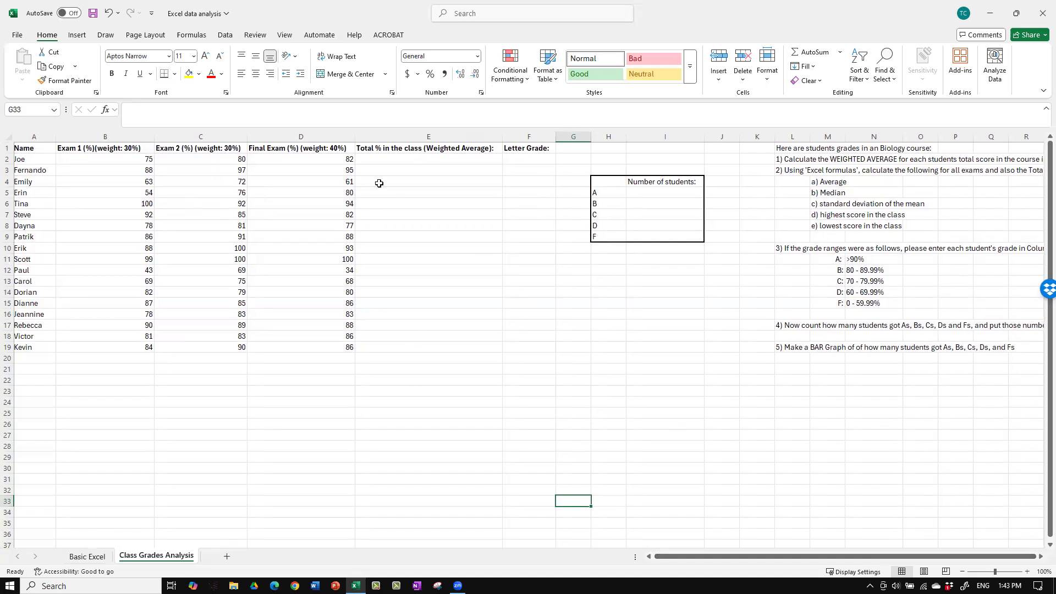
pyautogui.click(386, 159)
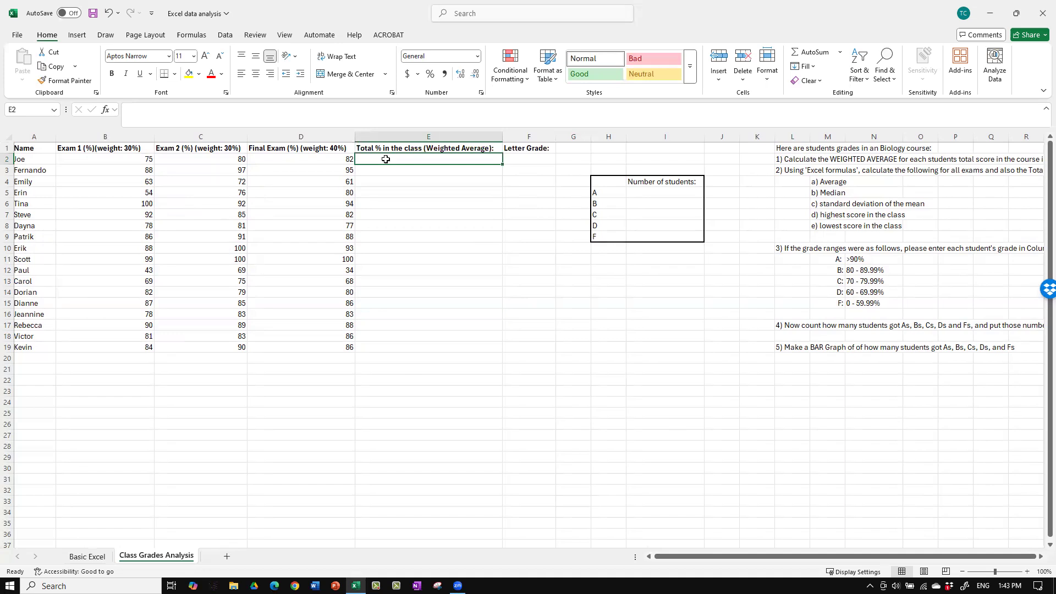
pyautogui.write('=')
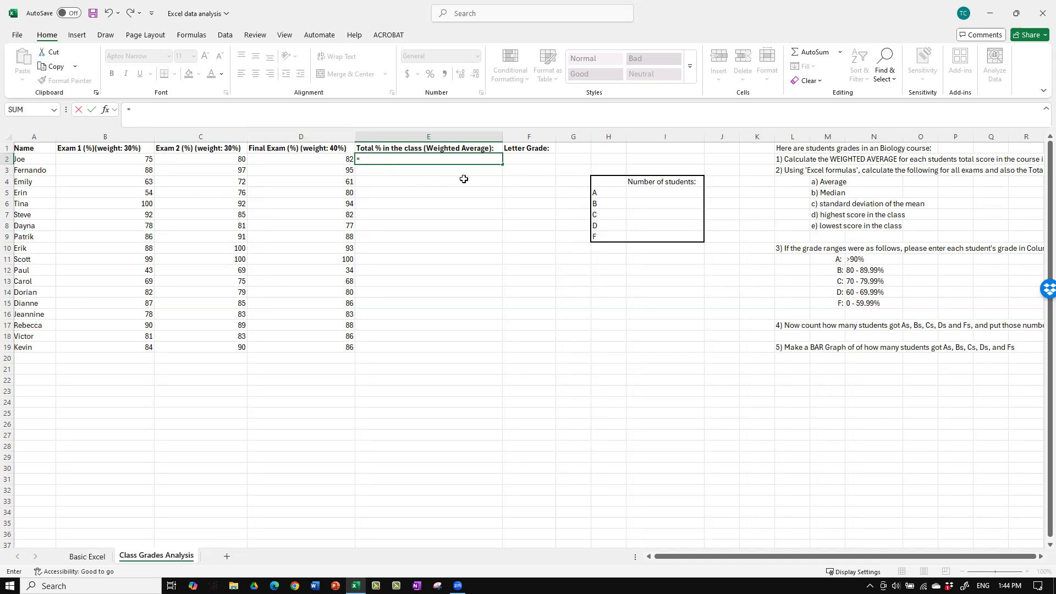
pyautogui.write('((')
pyautogui.write('0.3*75)+(')
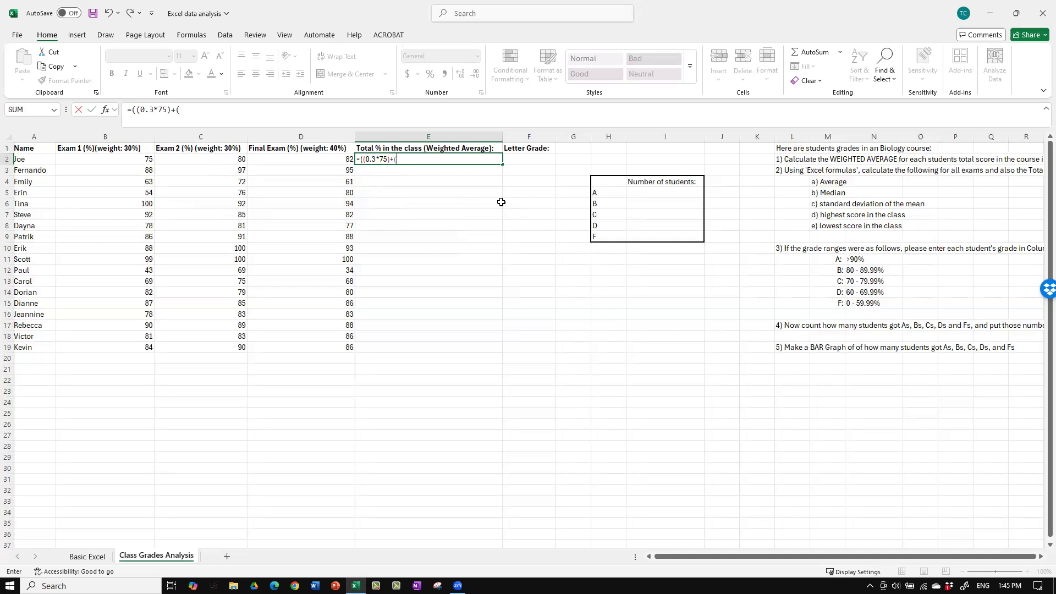
pyautogui.write('0.3')
pyautogui.write('*80)+(')
pyautogui.write('0.4*')
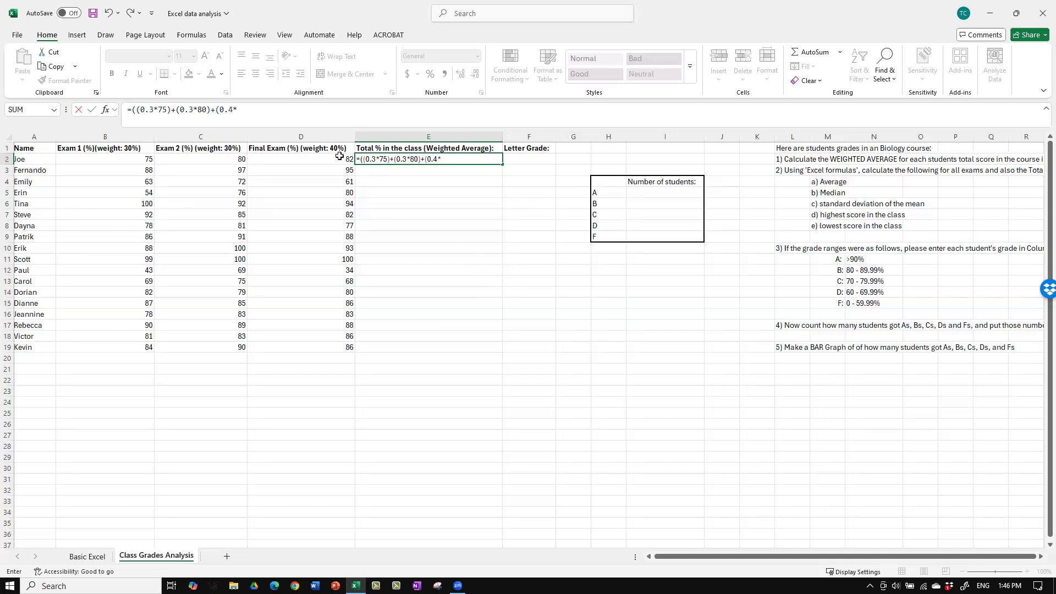
pyautogui.write('82')
pyautogui.press('Return')
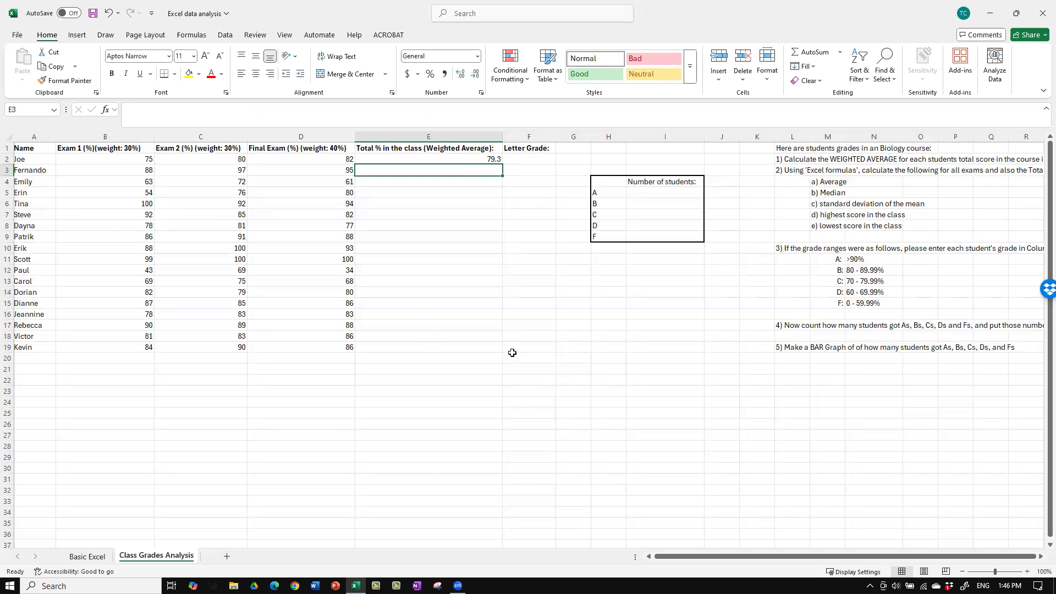
# Step: Replace the typed scores in E2's formula with cell references, making it =((0.3*B2)+(0.3*C2)+(0.4*D2))
pyautogui.click(432, 159)
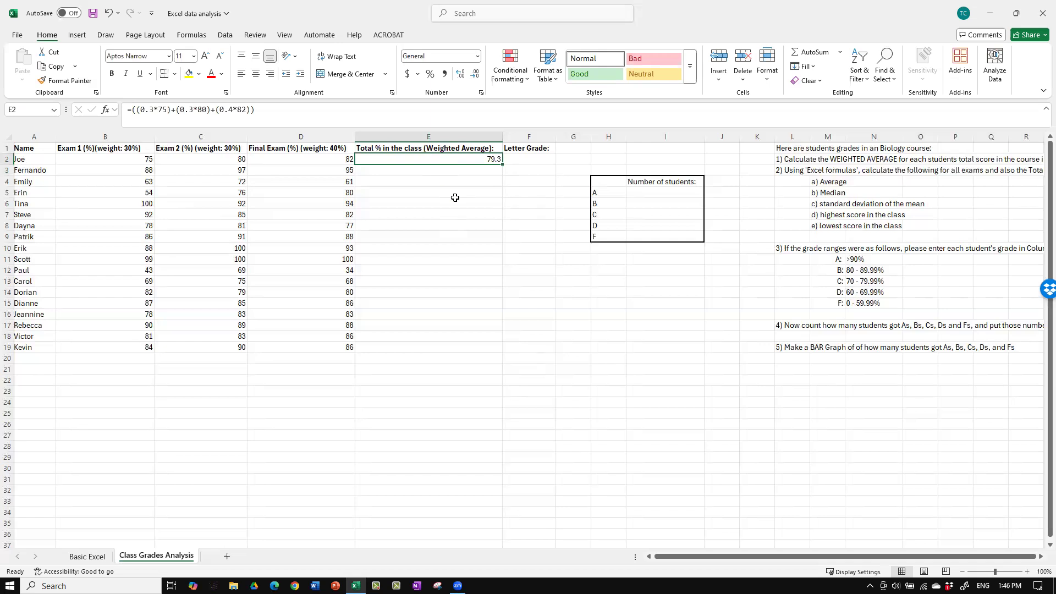
pyautogui.doubleClick(162, 110)
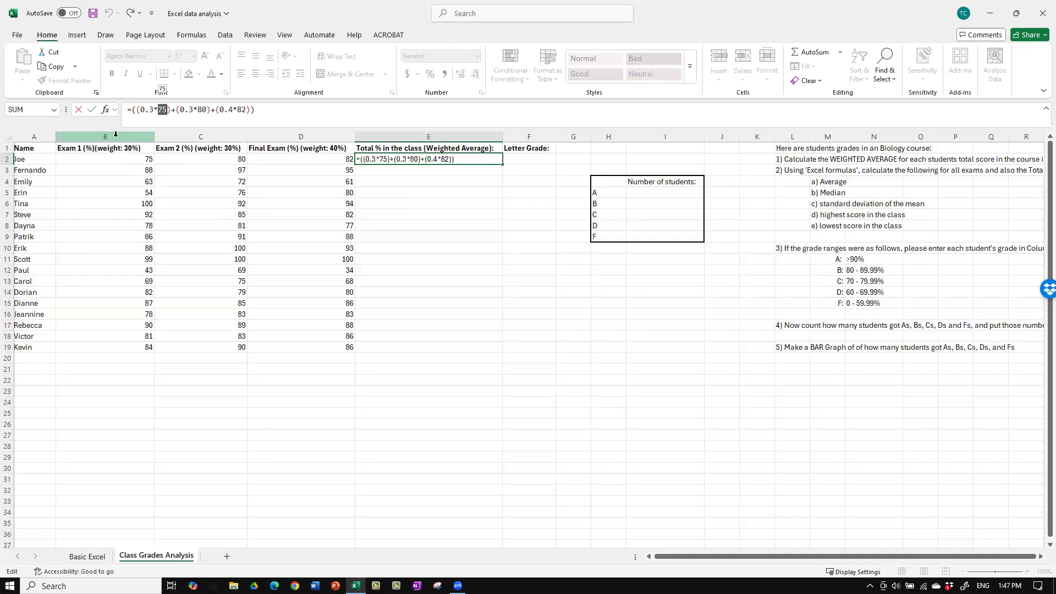
pyautogui.click(83, 159)
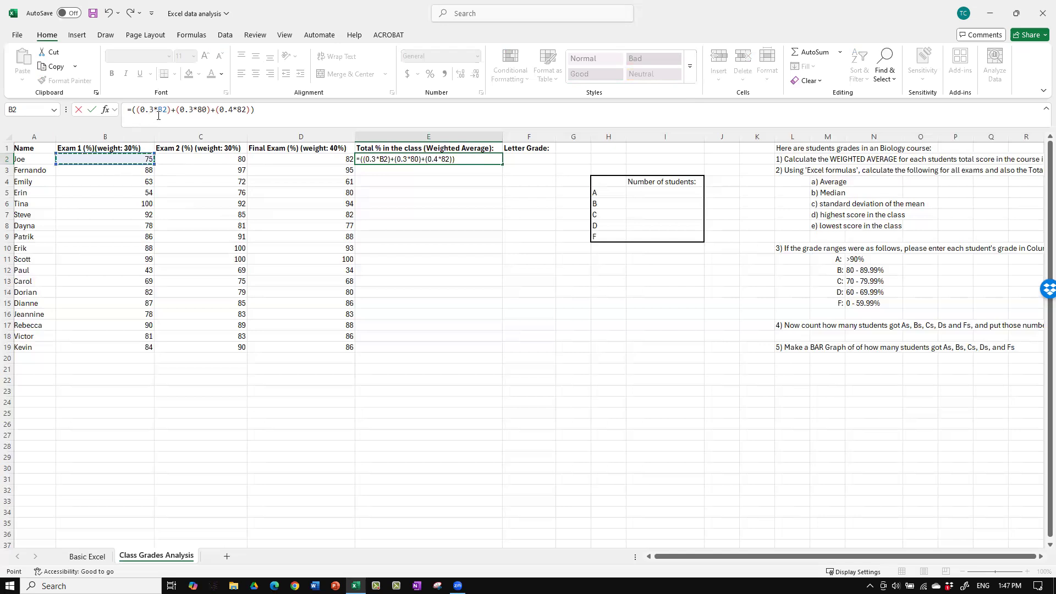
pyautogui.doubleClick(202, 110)
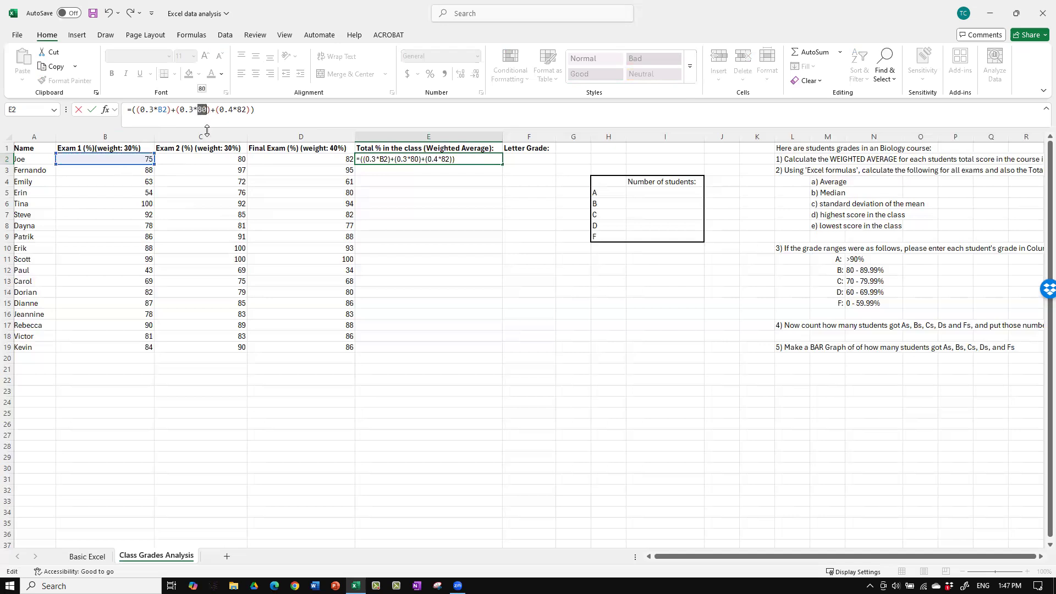
pyautogui.click(208, 160)
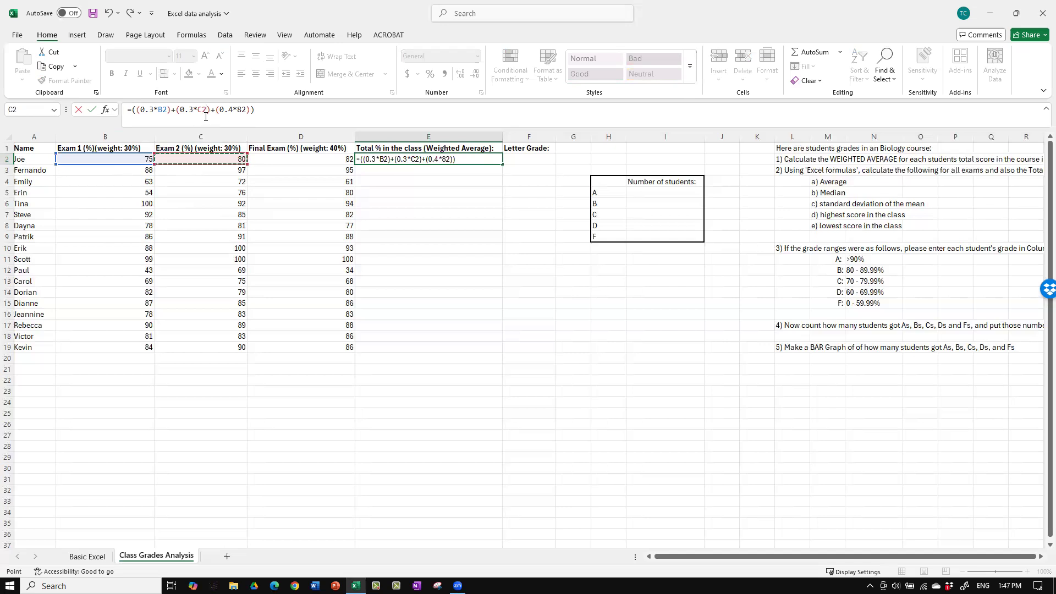
pyautogui.doubleClick(242, 110)
pyautogui.click(292, 160)
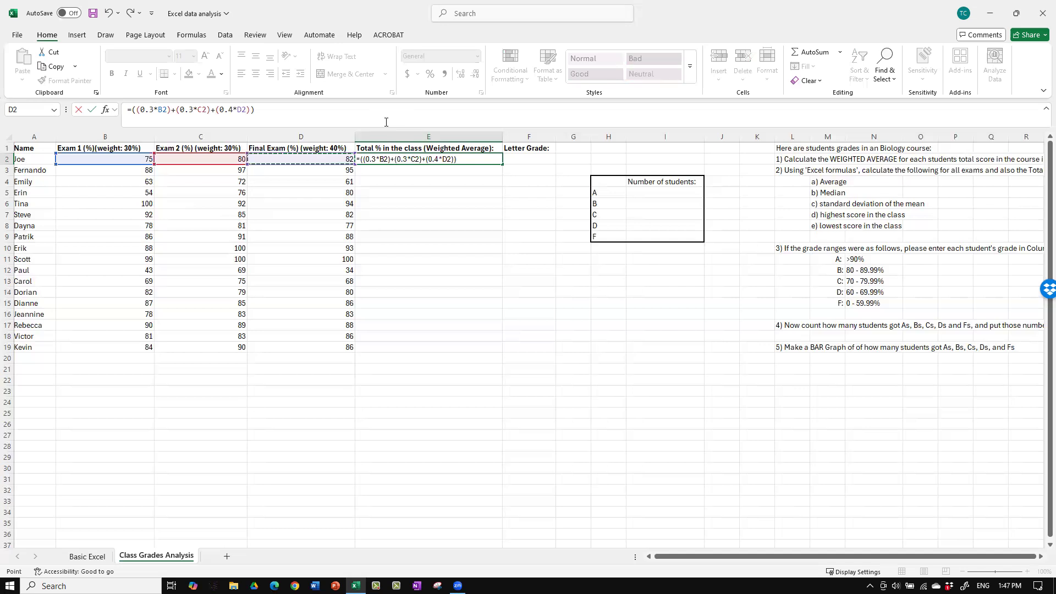
pyautogui.press('Return')
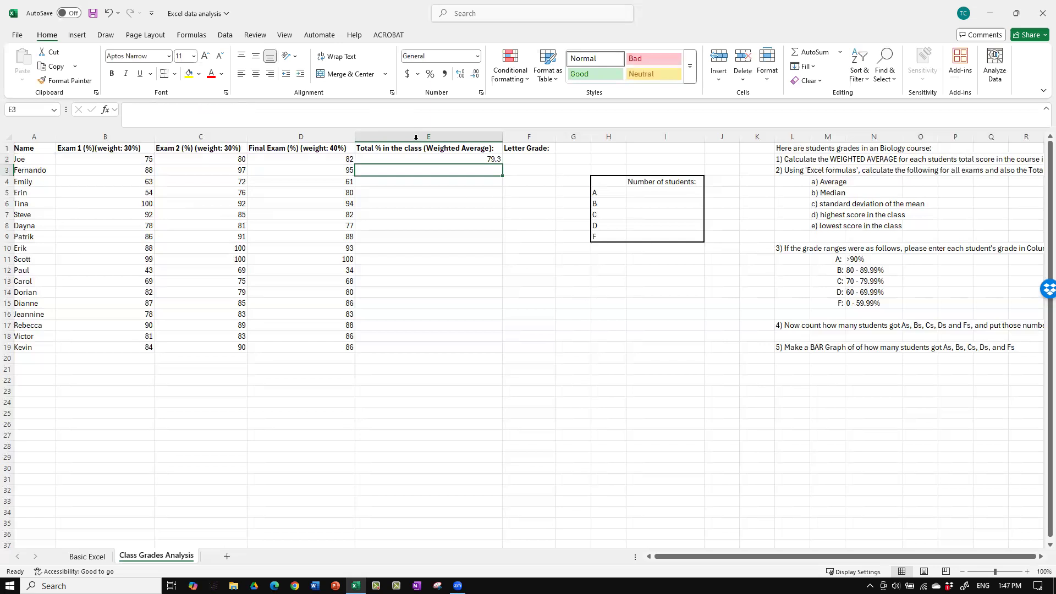
# Step: Fill the weighted-average formula from E2 down to E19 for all students
pyautogui.click(496, 159)
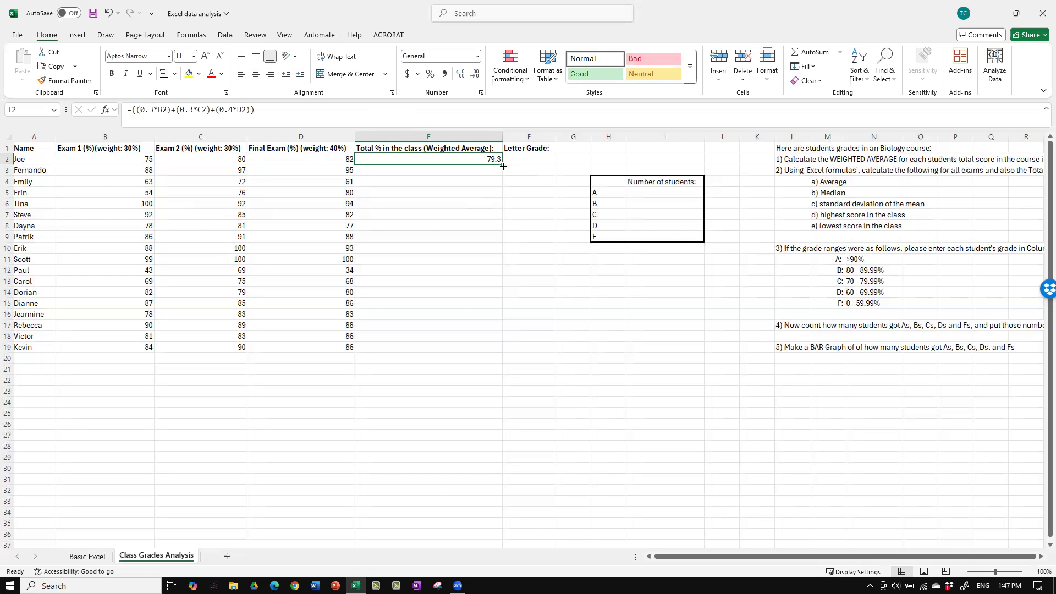
pyautogui.moveTo(501, 164); pyautogui.dragTo(515, 352)
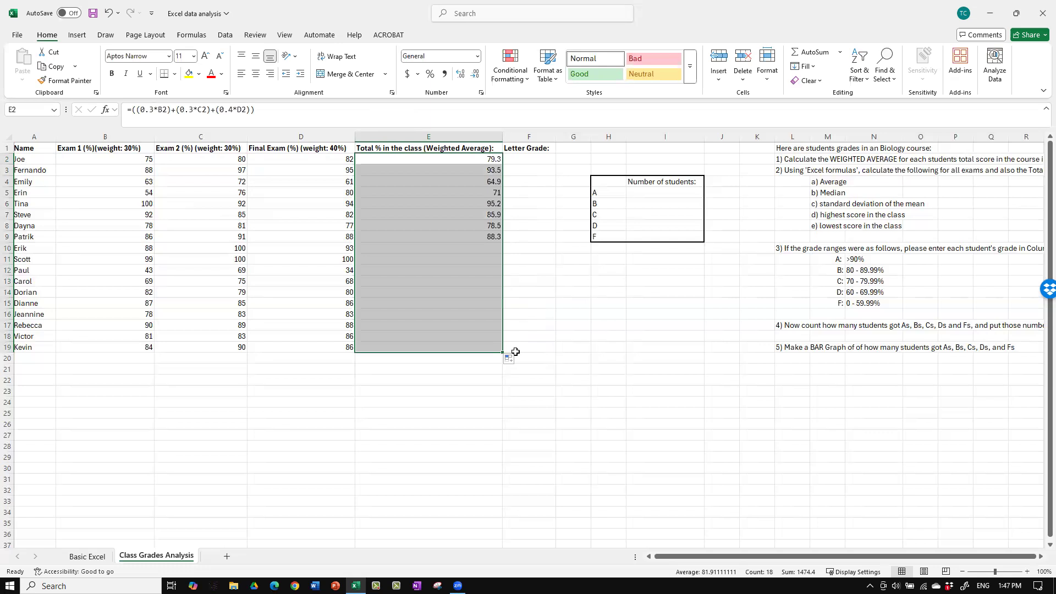
pyautogui.click(465, 428)
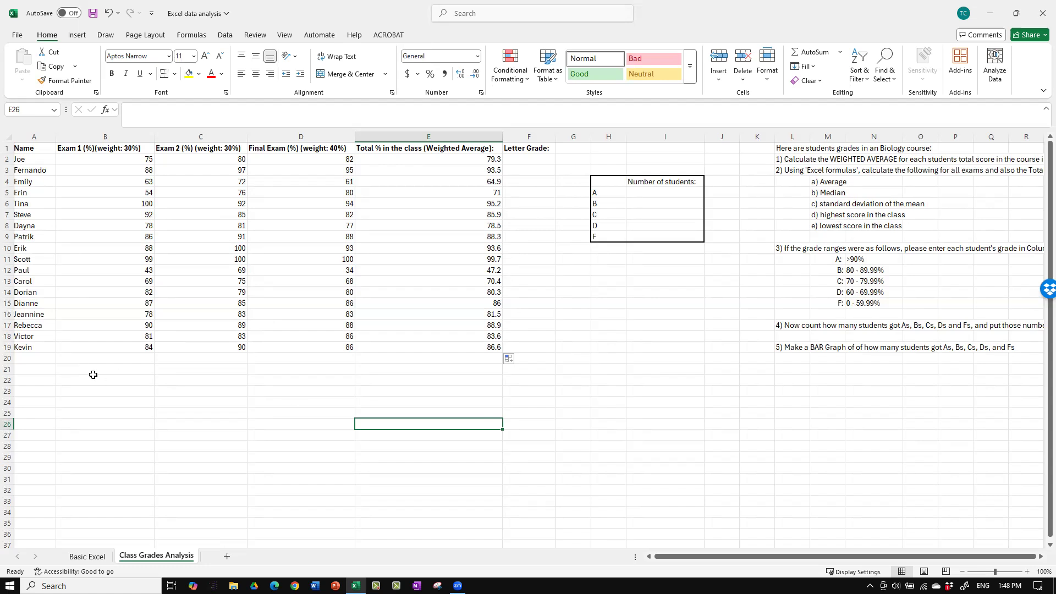
# Step: Enter the row labels Average, Median, St.Dev., Highest and Lowest in cells A21 to A25
pyautogui.click(33, 370)
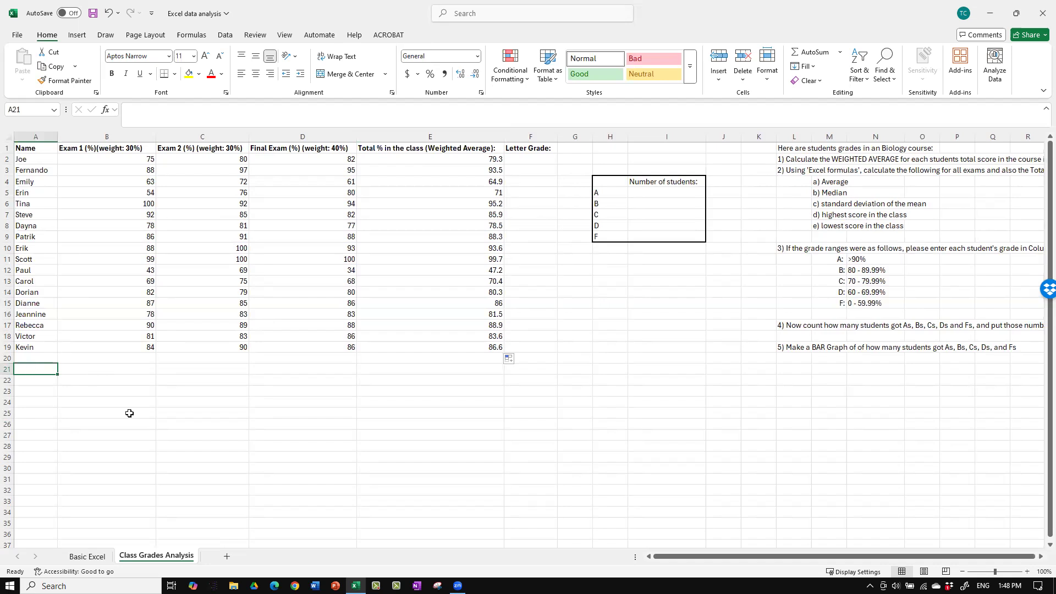
pyautogui.write('Average')
pyautogui.press('Return')
pyautogui.write('Median')
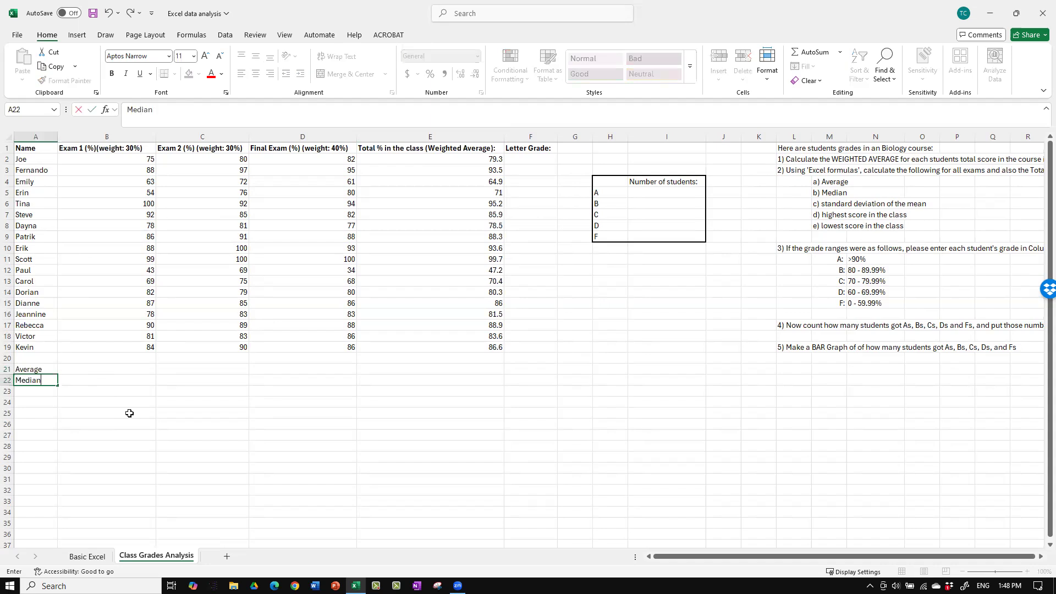
pyautogui.press('Return')
pyautogui.write('St.Dev.')
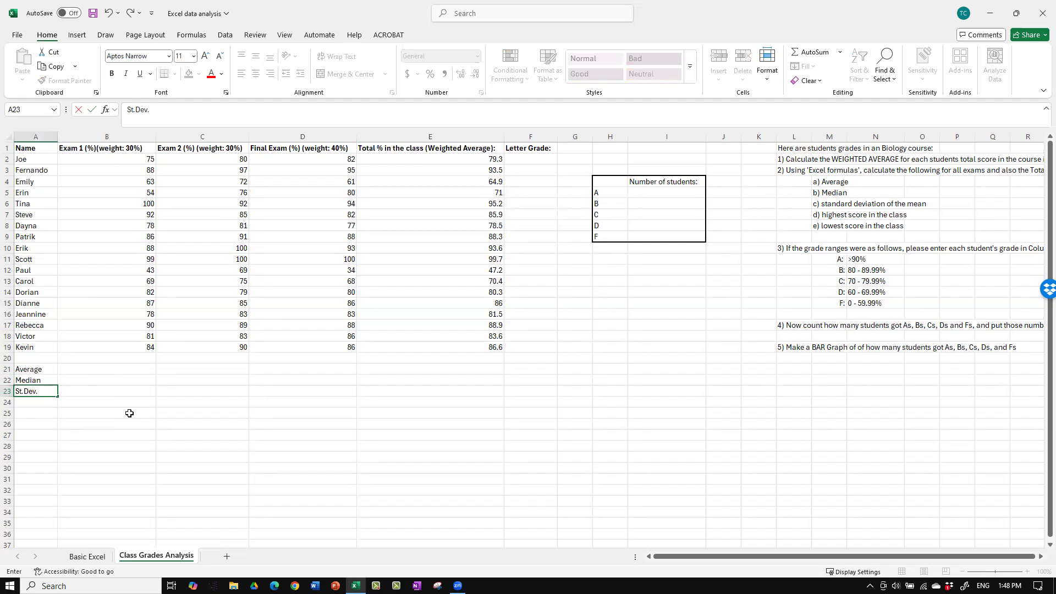
pyautogui.press('Return')
pyautogui.write('H')
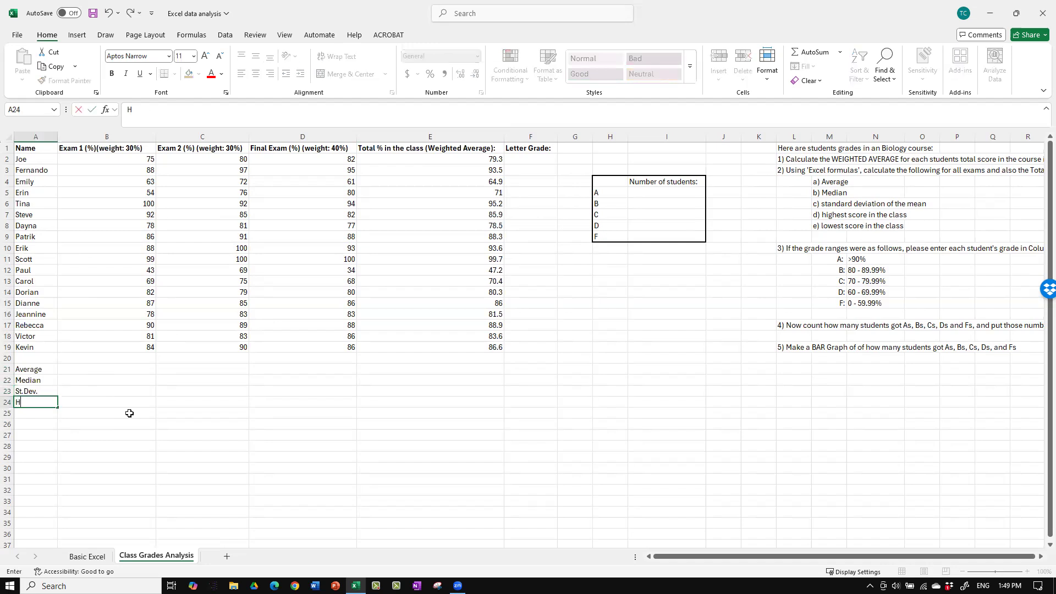
pyautogui.write('ighest')
pyautogui.press('Return')
pyautogui.write('Lowest')
pyautogui.press('Return')
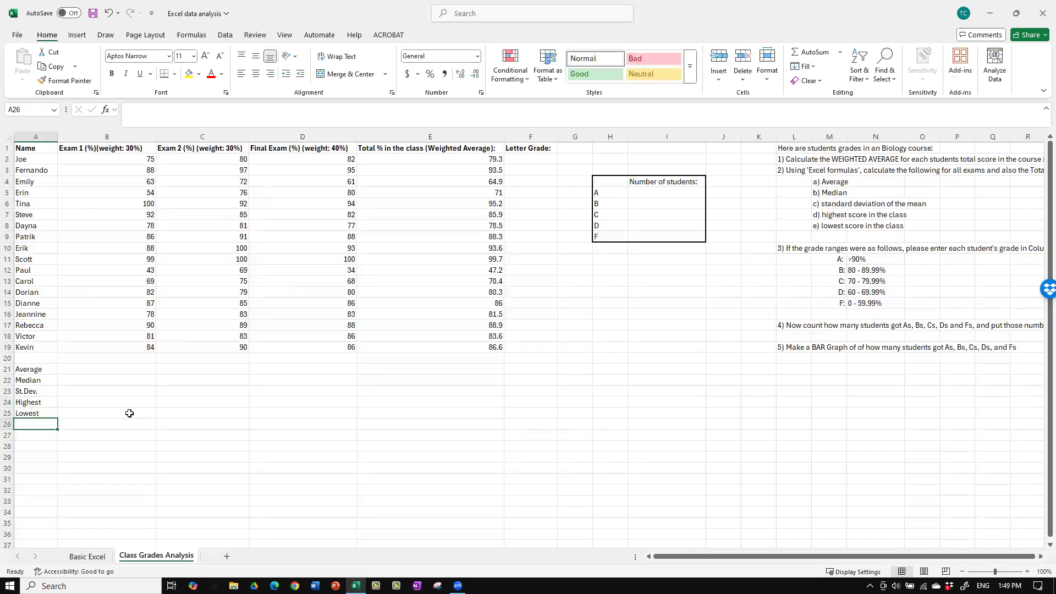
# Step: Enter an AVERAGE formula in B21 that references only cell B2
pyautogui.click(122, 371)
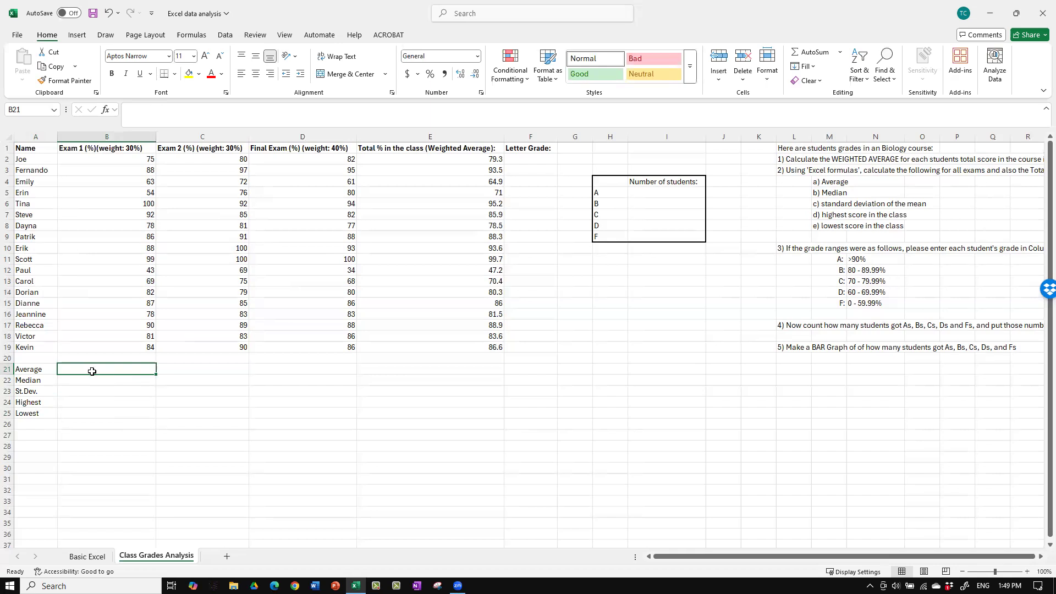
pyautogui.write('=')
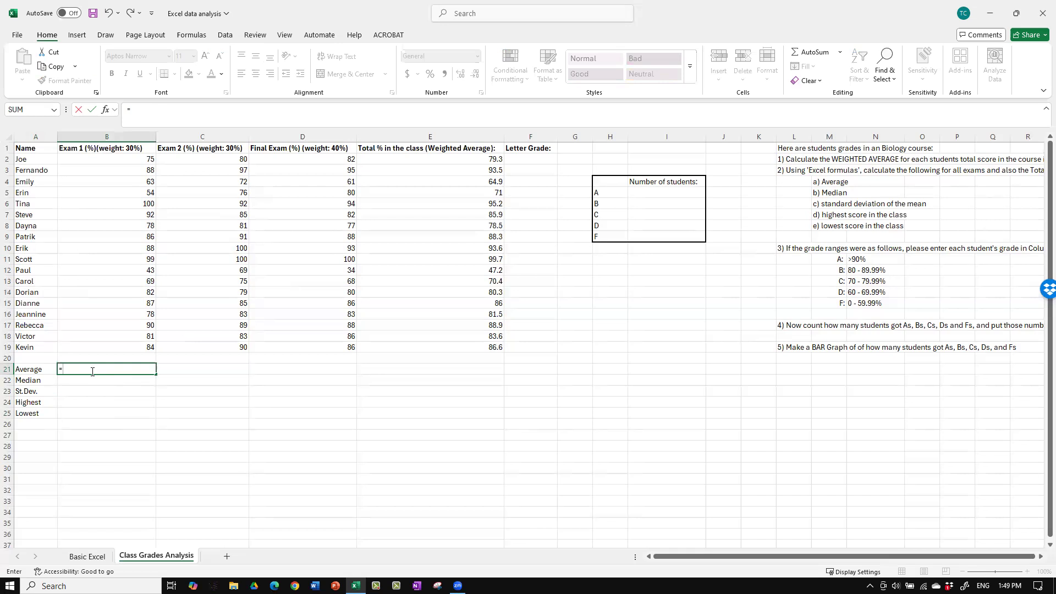
pyautogui.write('aver')
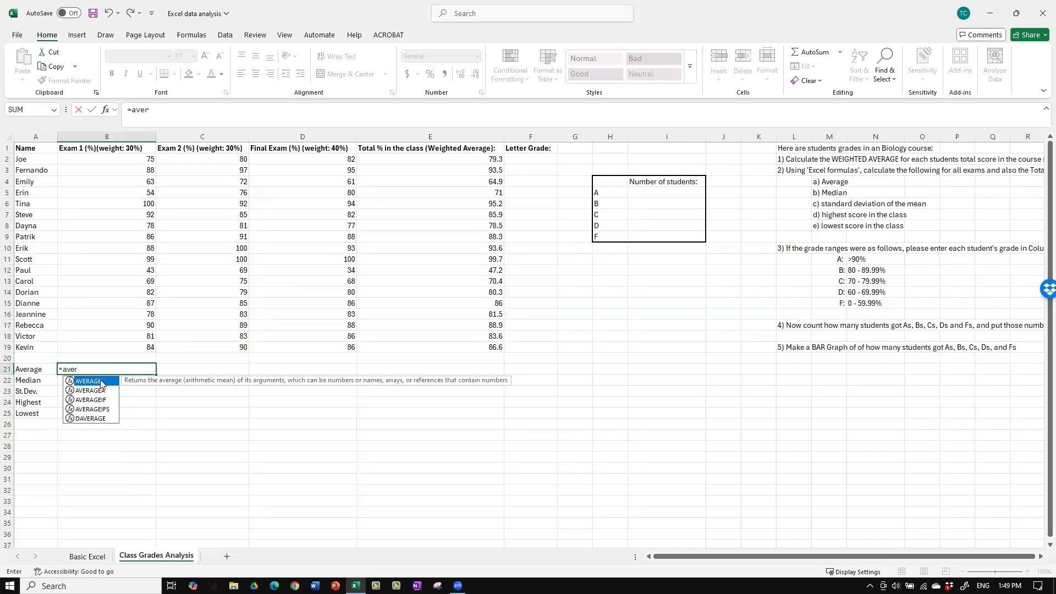
pyautogui.doubleClick(101, 383)
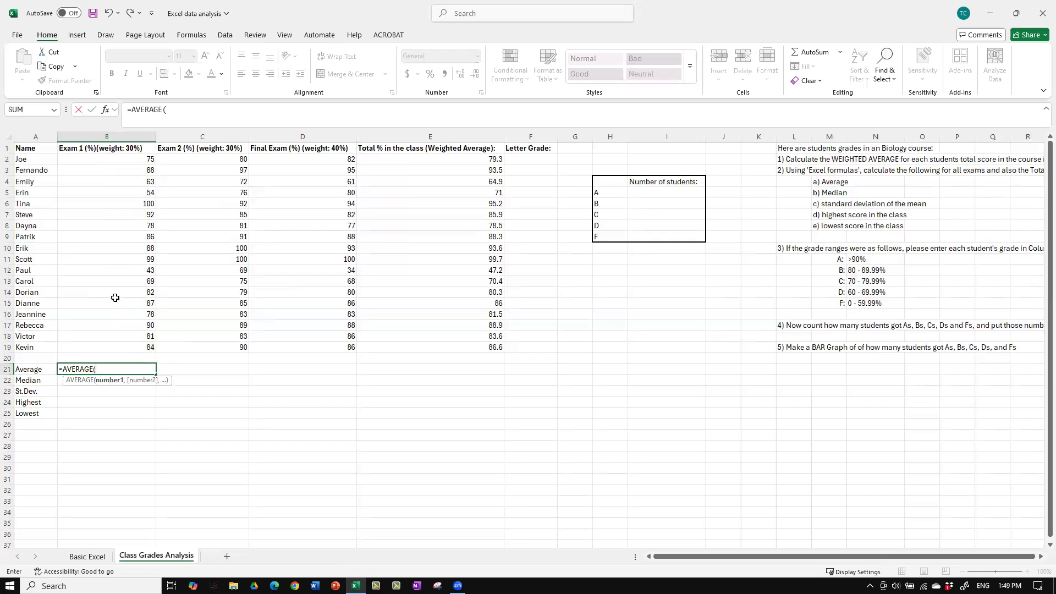
pyautogui.click(111, 160)
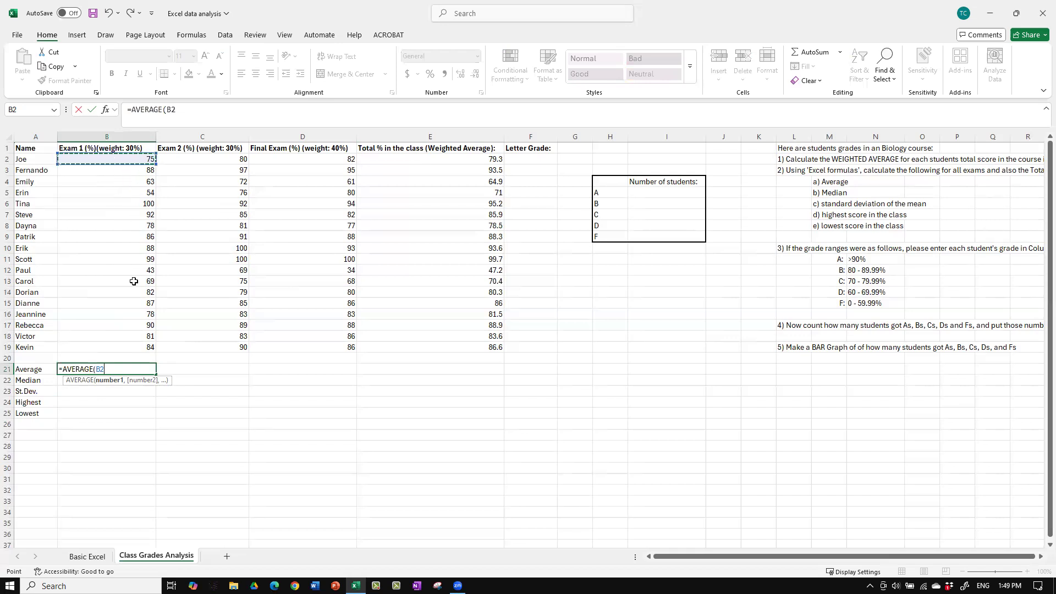
pyautogui.press('Return')
# Step: Correct the formula in B21 to average all Exam 1 scores, =AVERAGE(B2:B19)
pyautogui.click(113, 370)
pyautogui.click(172, 112)
pyautogui.doubleClick(170, 111)
pyautogui.press('BackSpace')
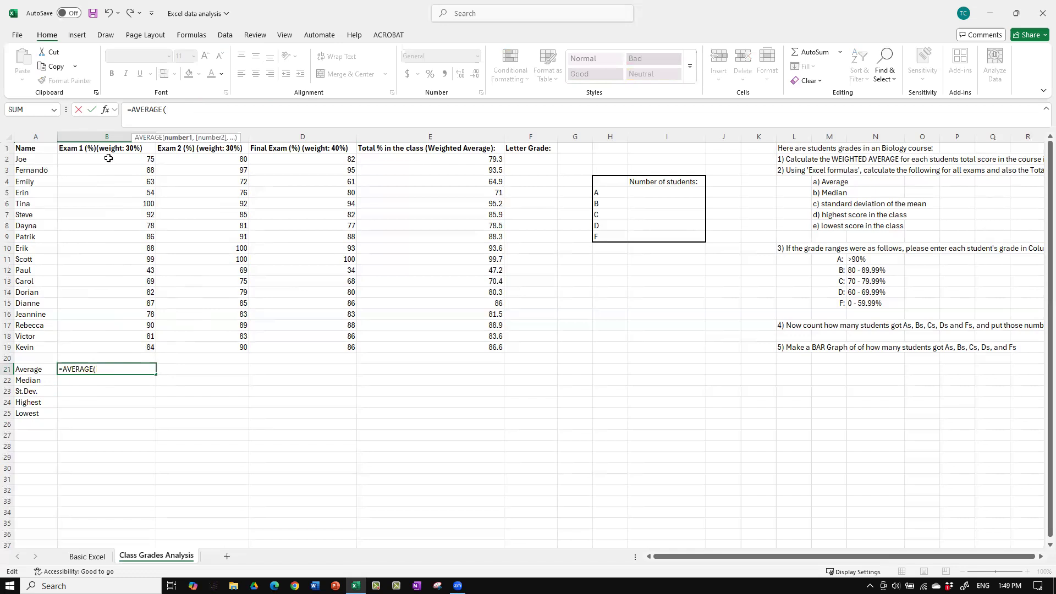
pyautogui.moveTo(108, 158); pyautogui.dragTo(117, 347)
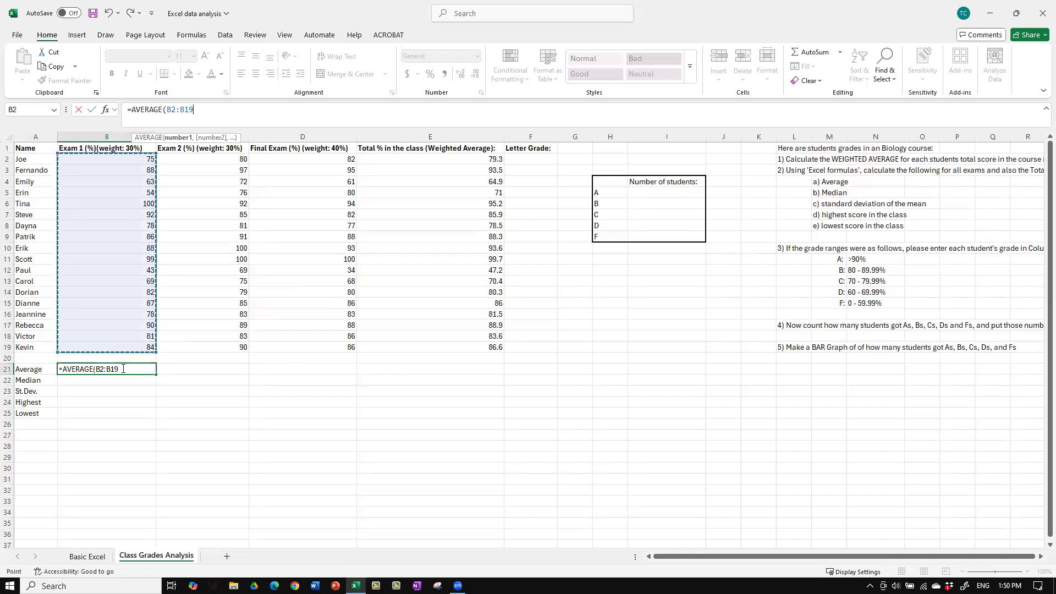
pyautogui.write(')')
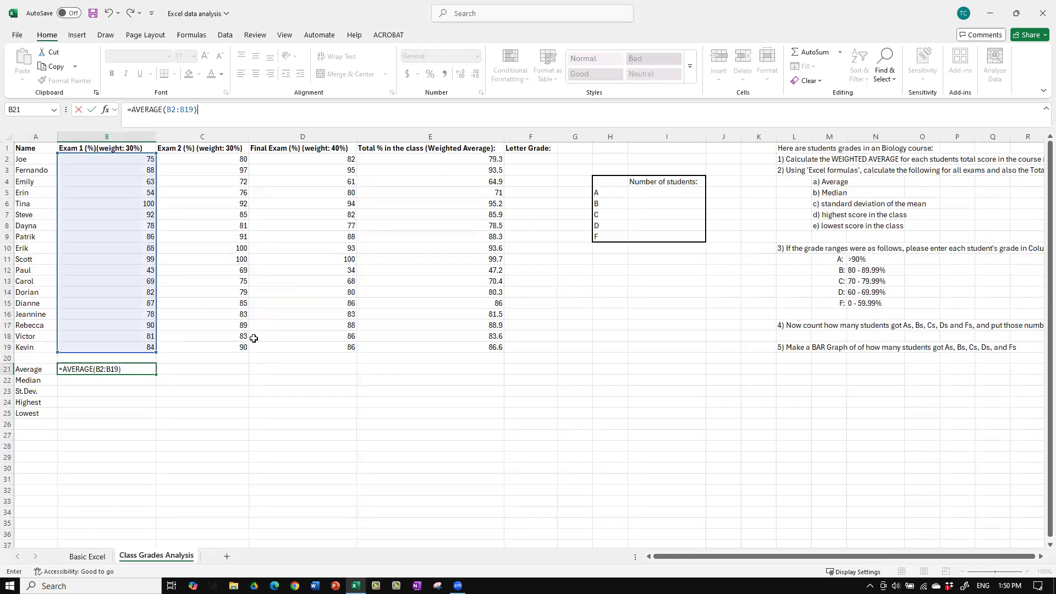
pyautogui.press('Return')
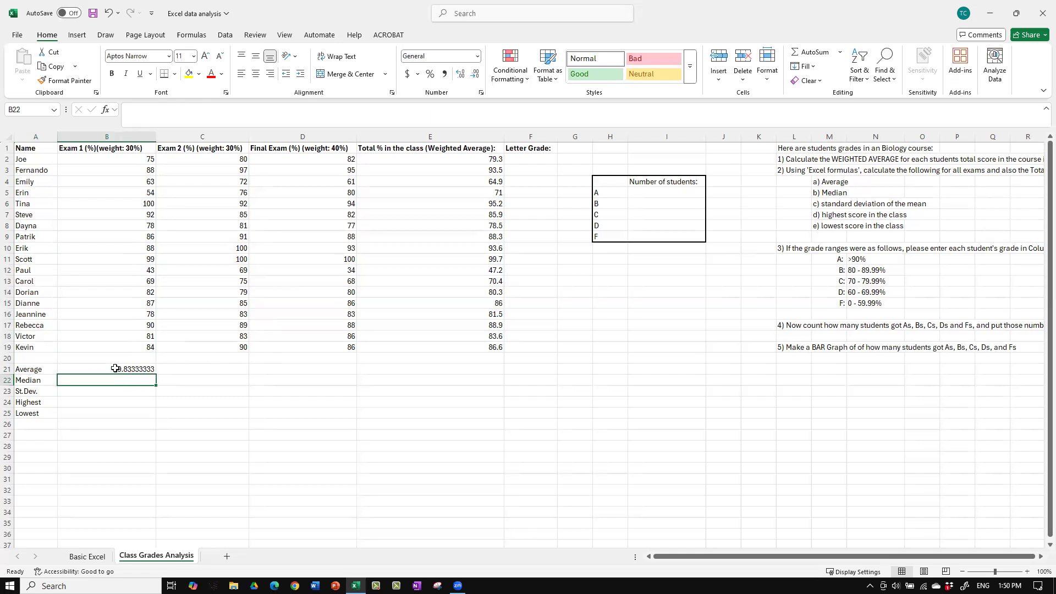
# Step: Format the Exam 1 average in B21 to show one decimal place
pyautogui.click(135, 368)
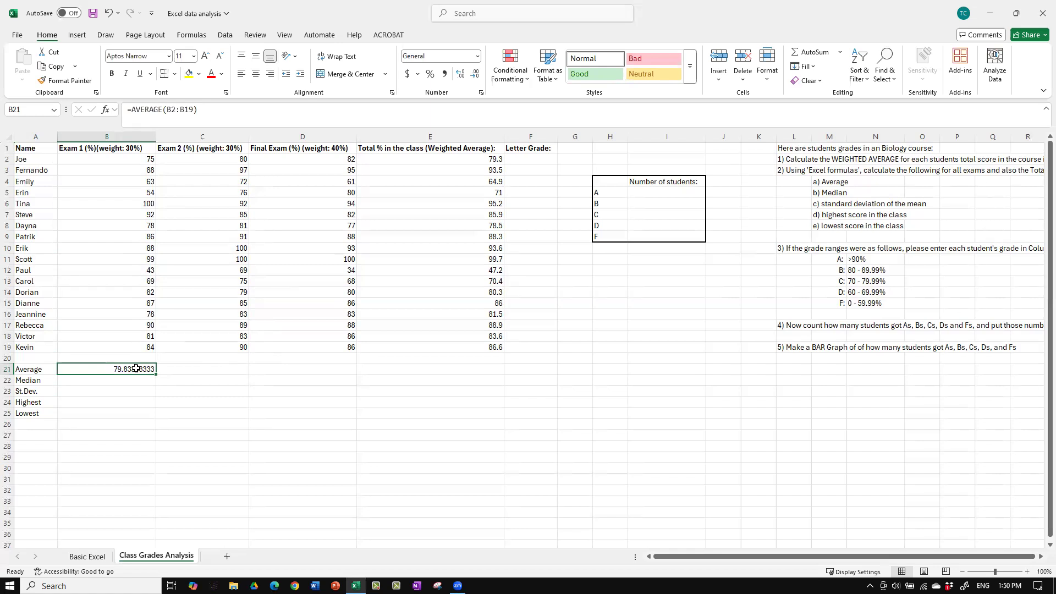
pyautogui.click(461, 75)
pyautogui.click(460, 76)
pyautogui.click(477, 75)
pyautogui.click(477, 75)
pyautogui.click(477, 76)
pyautogui.click(477, 75)
pyautogui.click(477, 75)
pyautogui.click(477, 75)
pyautogui.click(477, 75)
pyautogui.click(477, 75)
pyautogui.click(477, 76)
# Step: Calculate the median of all Exam 1 scores in B22 with =MEDIAN(B2:B19)
pyautogui.click(131, 381)
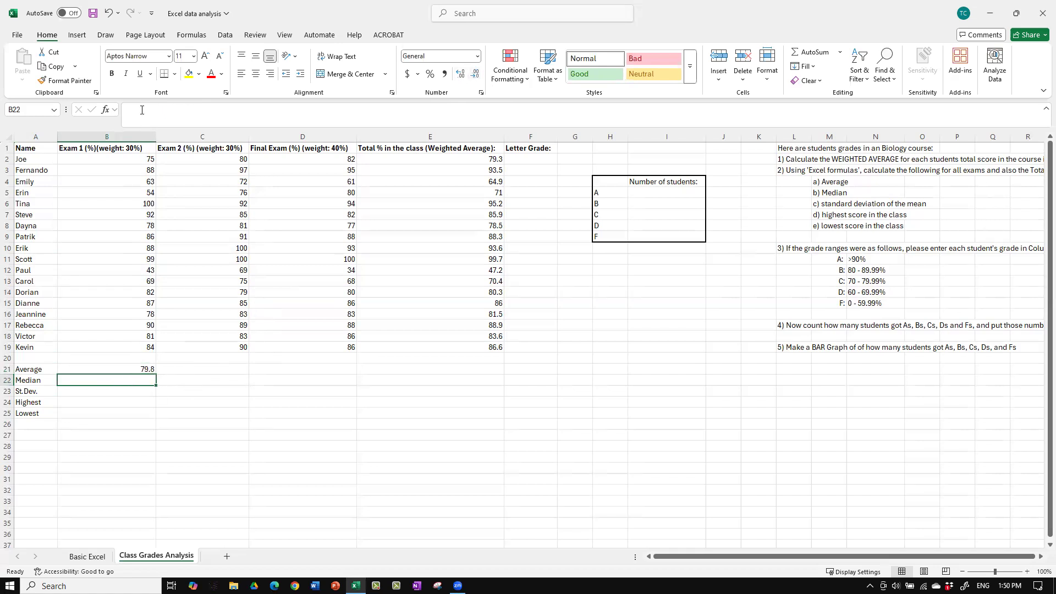
pyautogui.write('=')
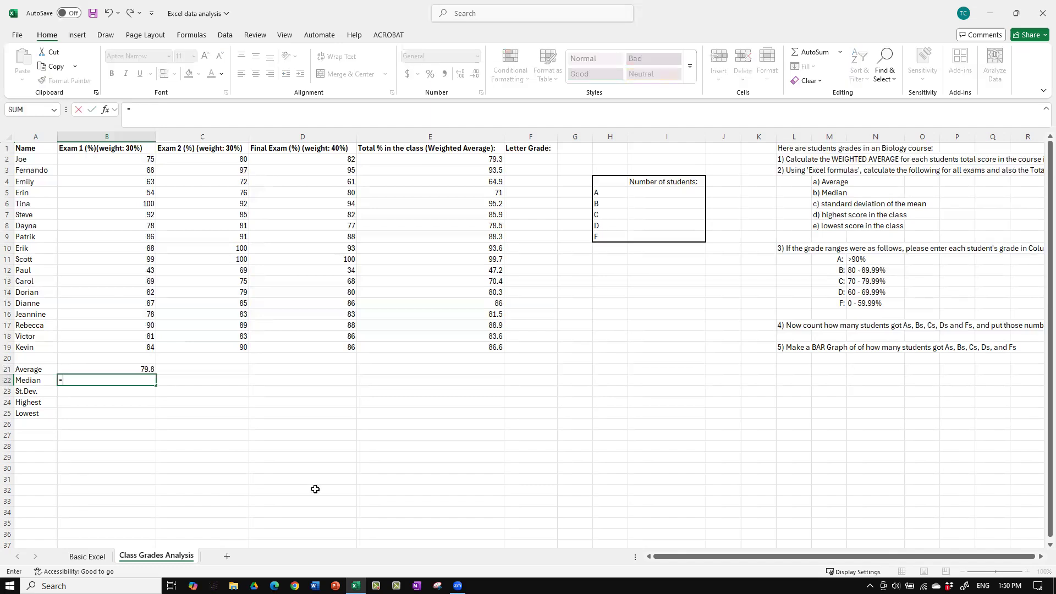
pyautogui.write('m')
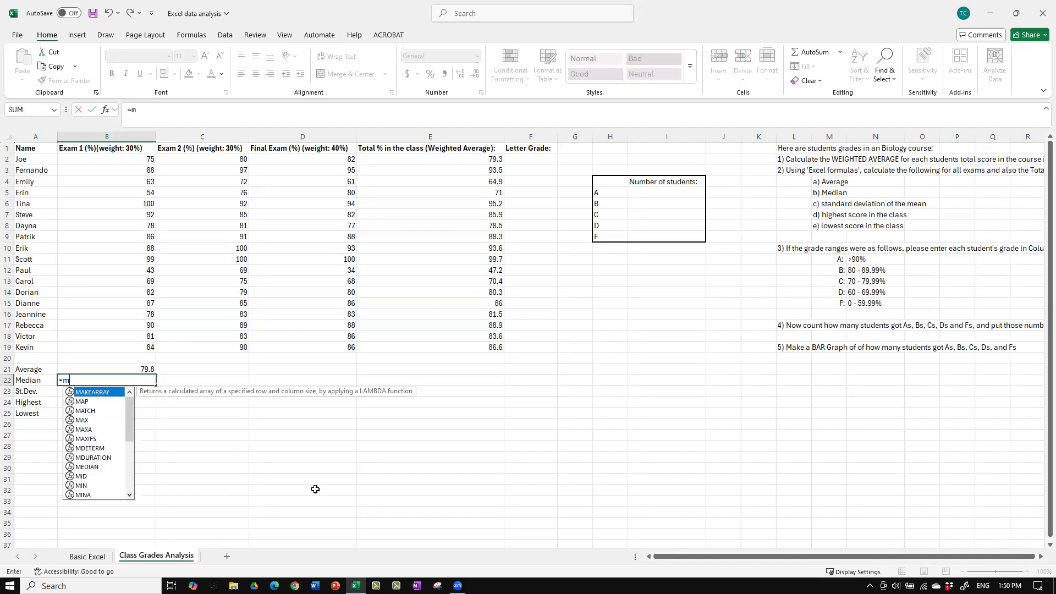
pyautogui.write('edian')
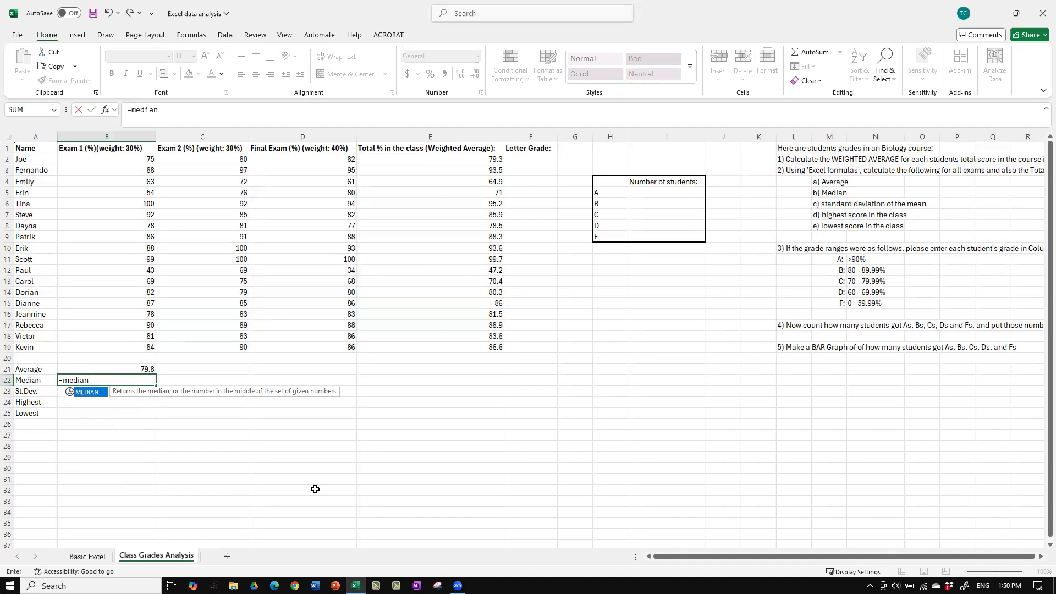
pyautogui.write('(')
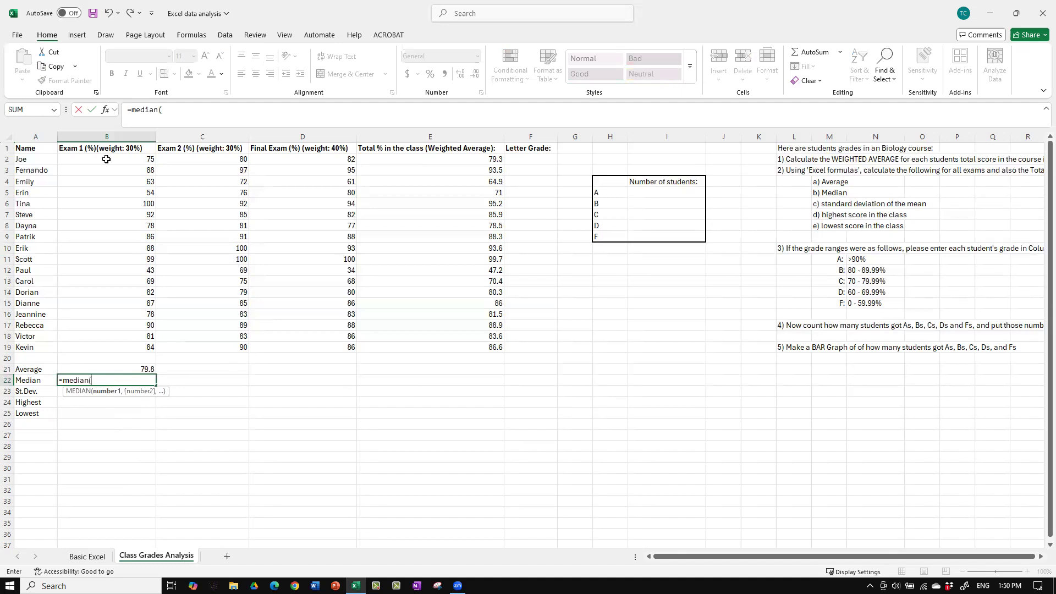
pyautogui.moveTo(106, 159); pyautogui.dragTo(126, 353)
pyautogui.write(')')
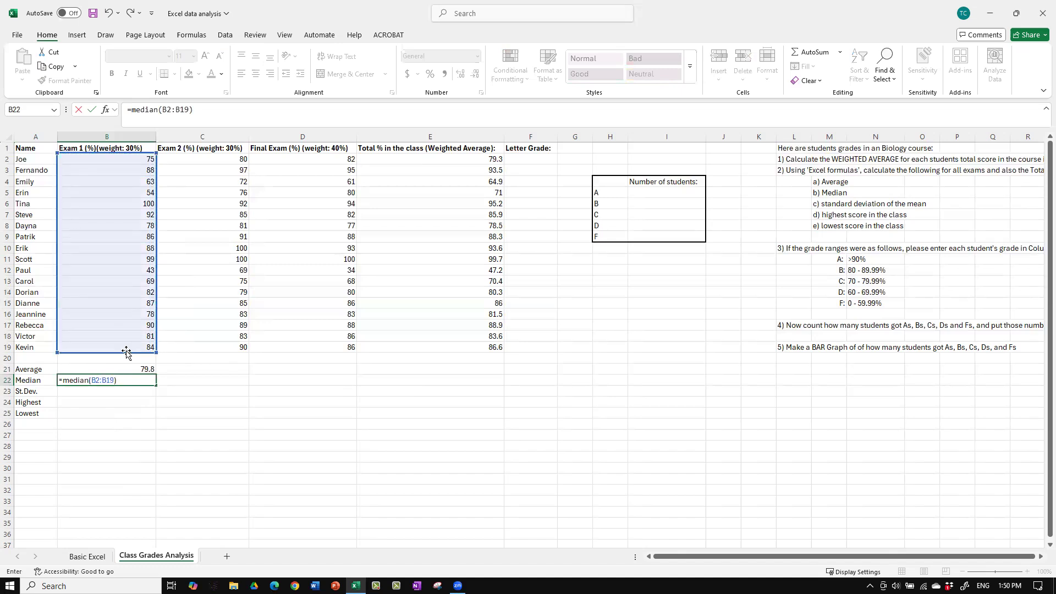
pyautogui.press('Return')
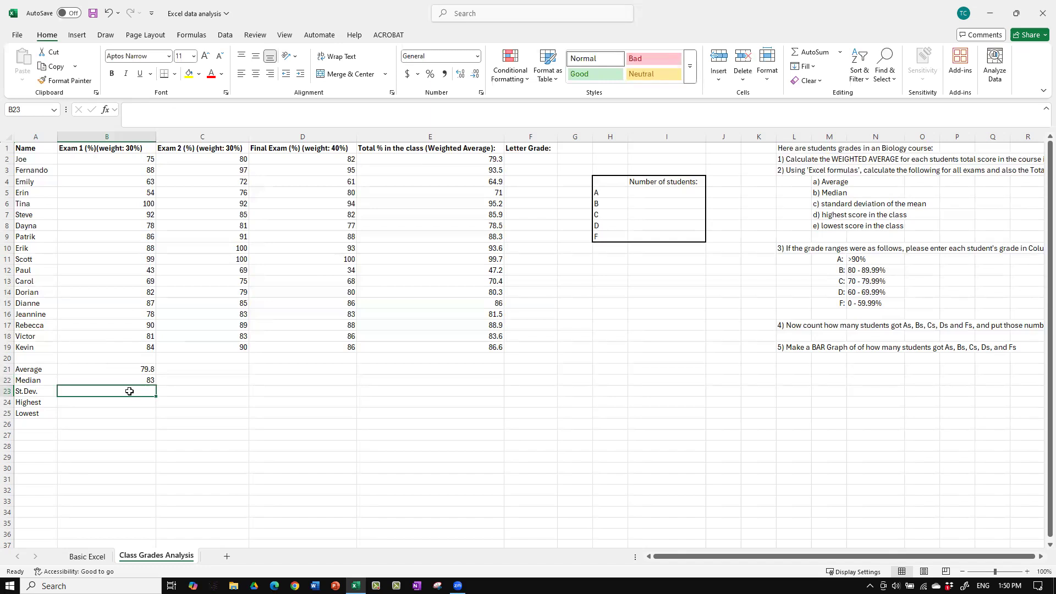
# Step: Calculate the sample standard deviation of the Exam 1 scores in B23 with =STDEV.S(B2:B19)
pyautogui.write('=')
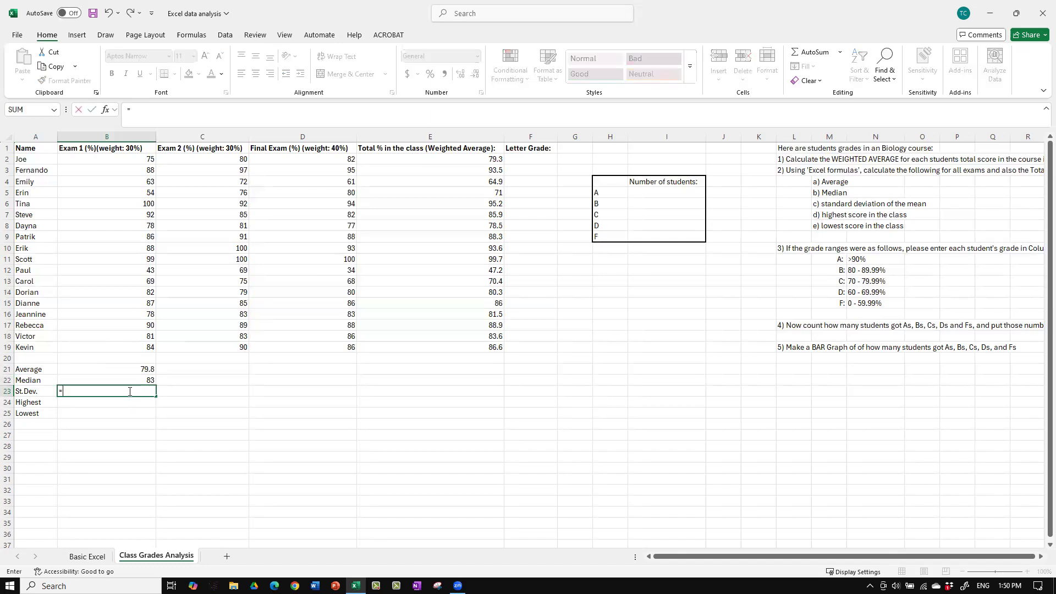
pyautogui.write('st')
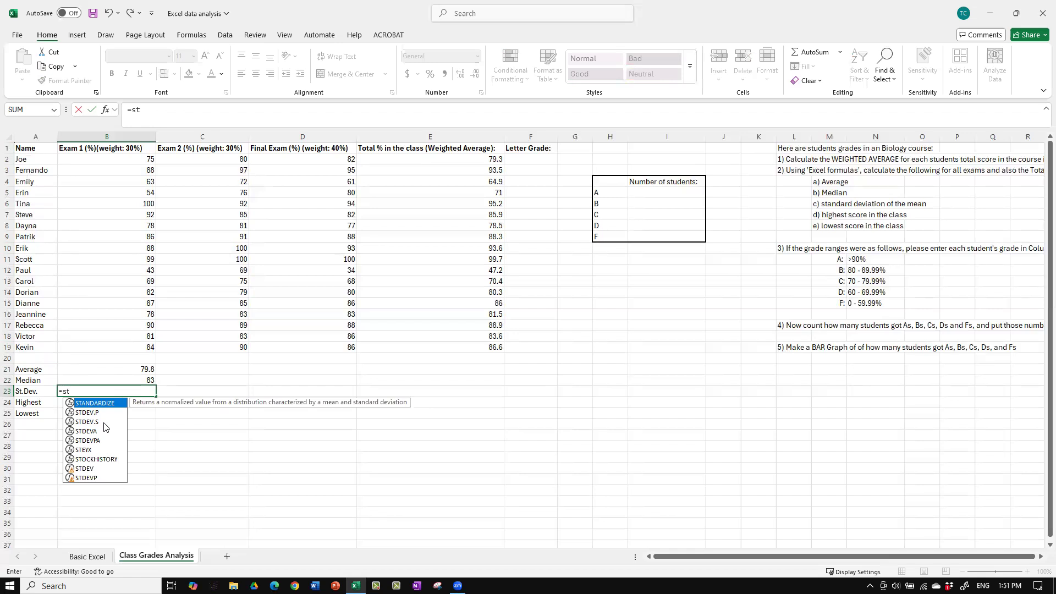
pyautogui.doubleClick(95, 421)
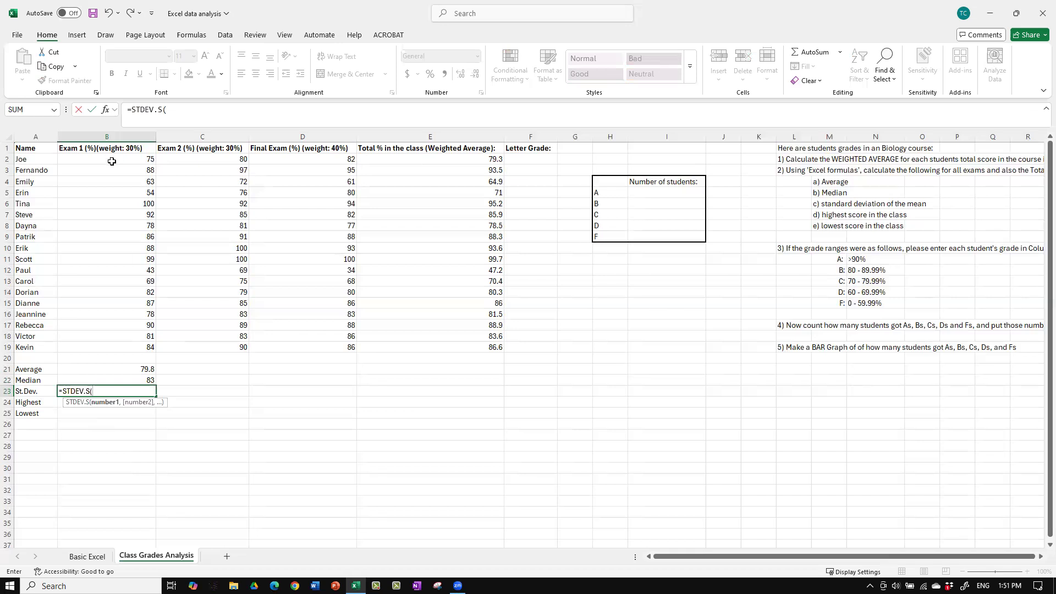
pyautogui.moveTo(112, 160); pyautogui.dragTo(114, 346)
pyautogui.write(')')
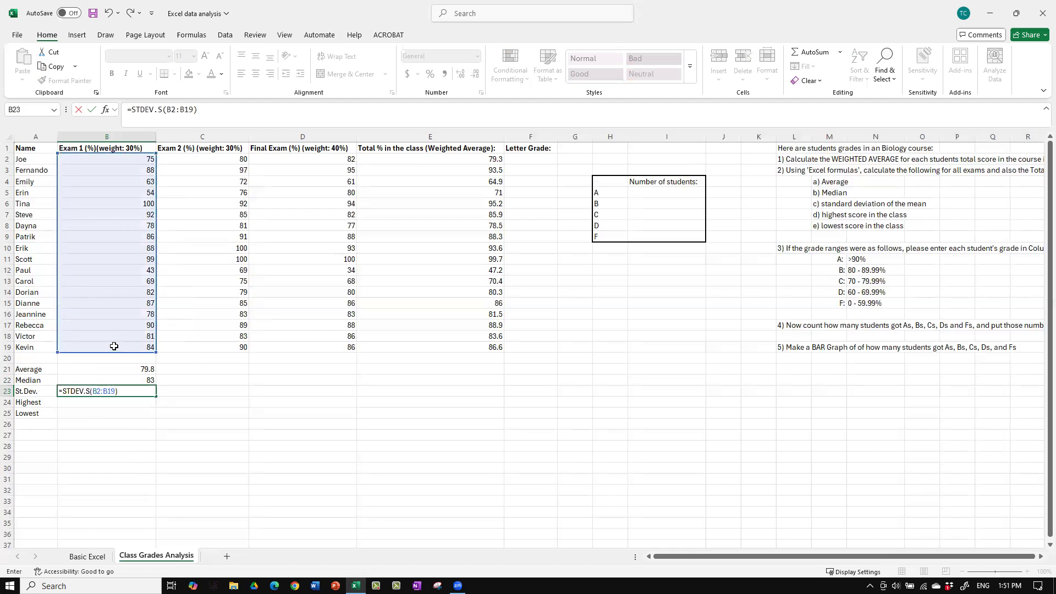
pyautogui.press('Return')
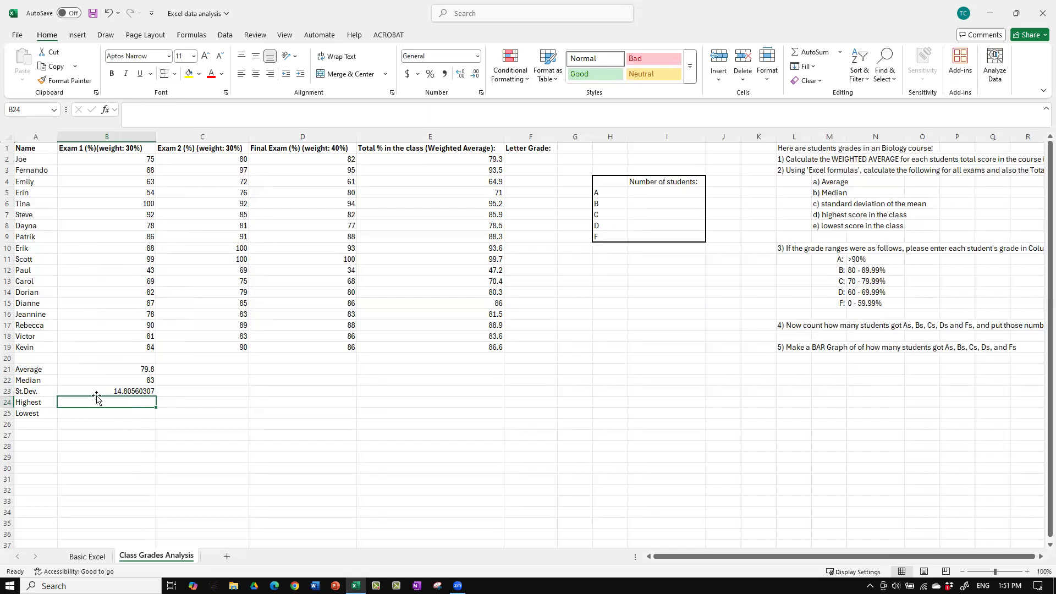
# Step: Find the highest Exam 1 score in B24 with a MAX formula over B2:B19
pyautogui.write('=')
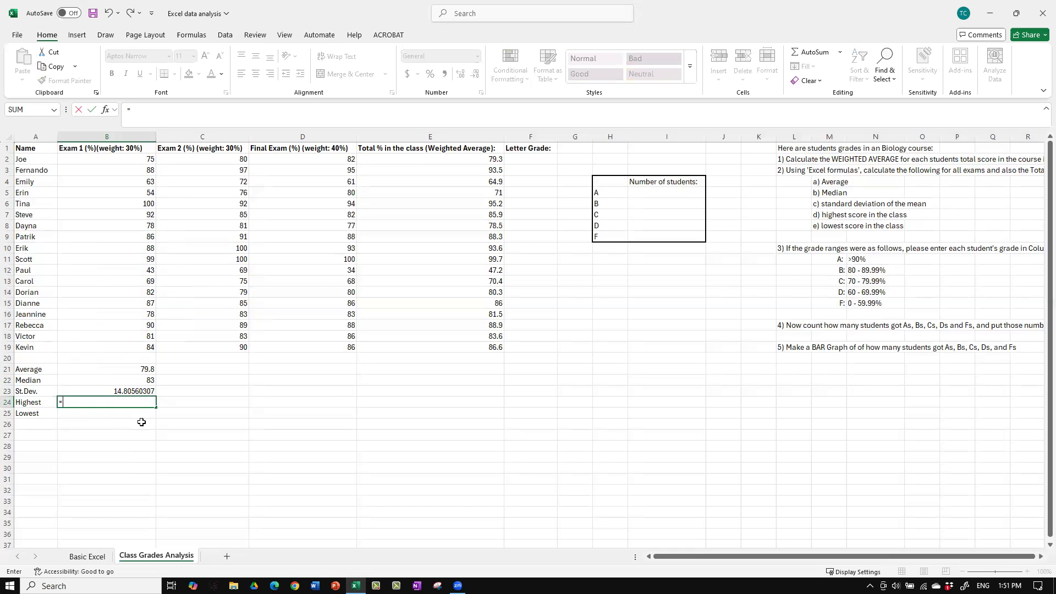
pyautogui.write('max')
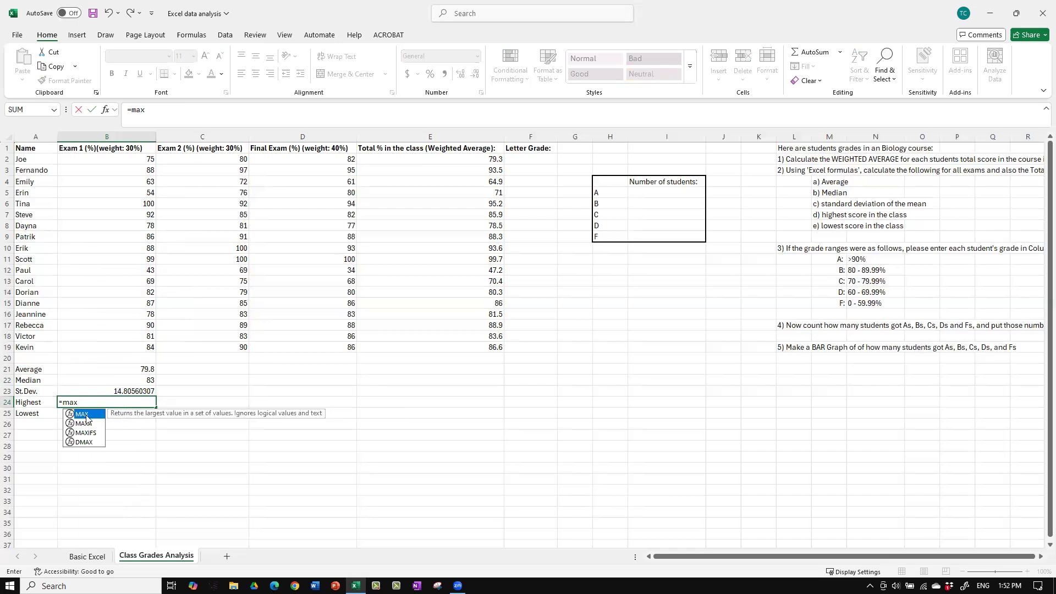
pyautogui.write('(')
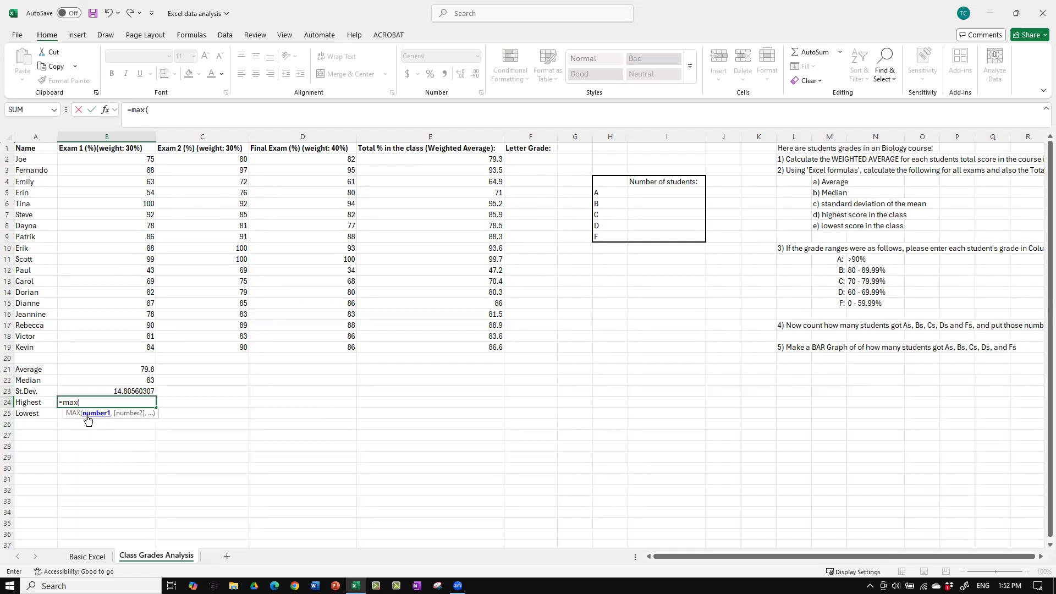
pyautogui.click(93, 158)
pyautogui.moveTo(94, 158); pyautogui.dragTo(119, 349)
pyautogui.press('Return')
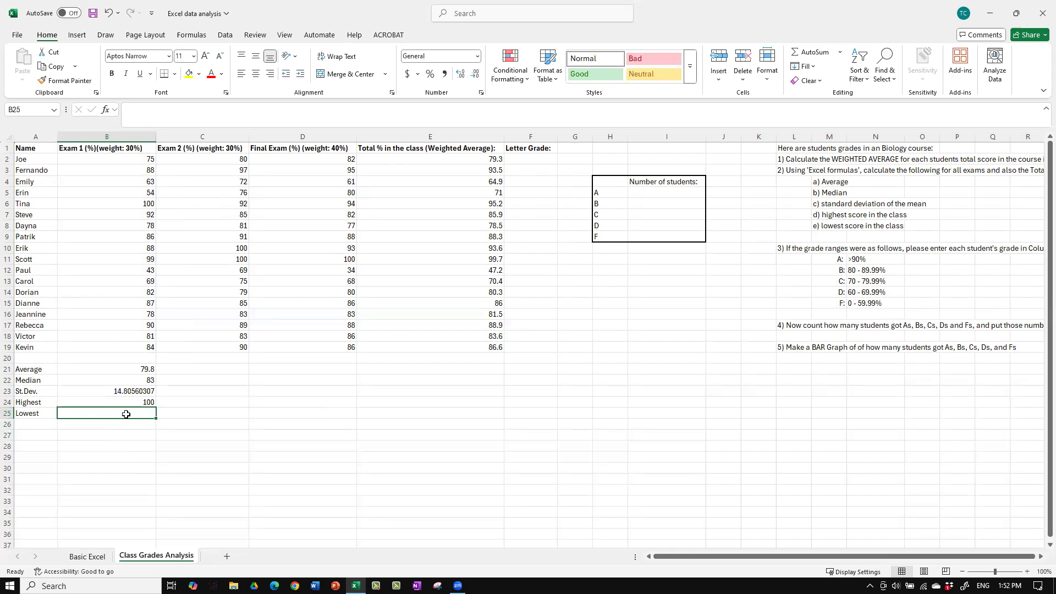
# Step: Find the lowest Exam 1 score in B25 with =MIN(B2:B19)
pyautogui.write('=')
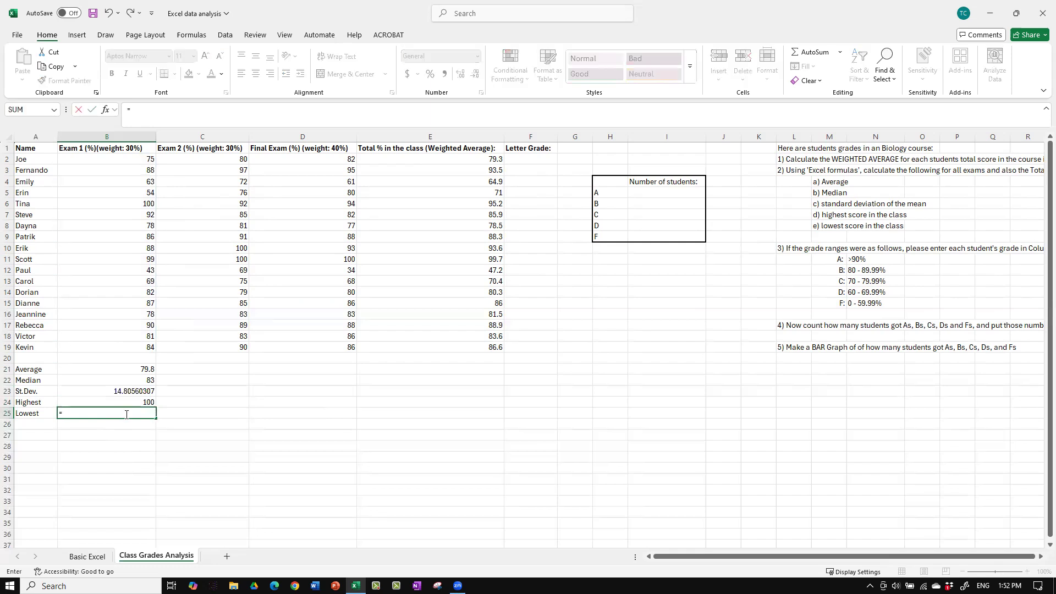
pyautogui.write('min')
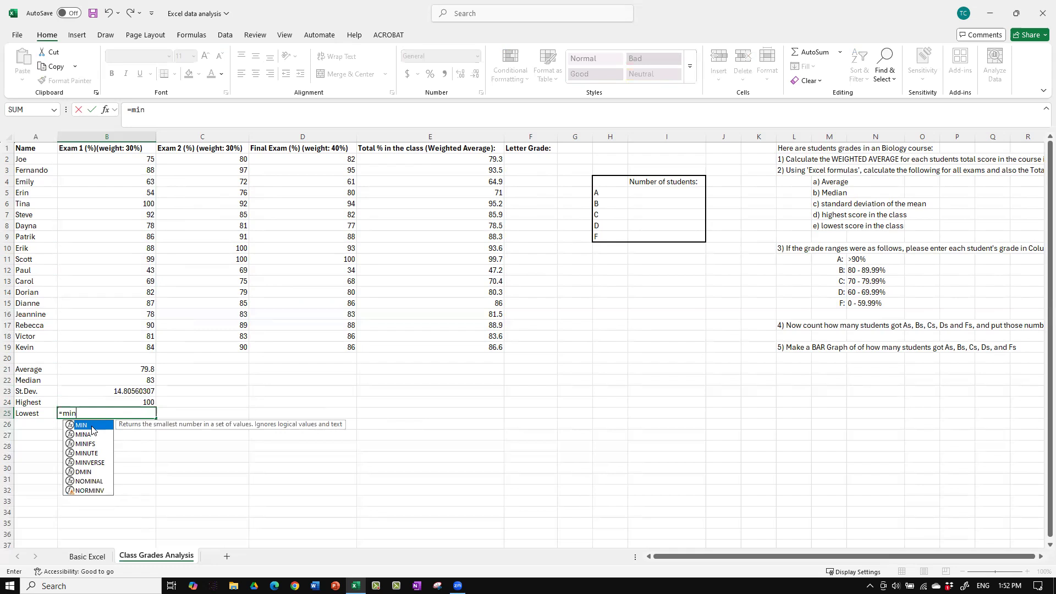
pyautogui.doubleClick(92, 425)
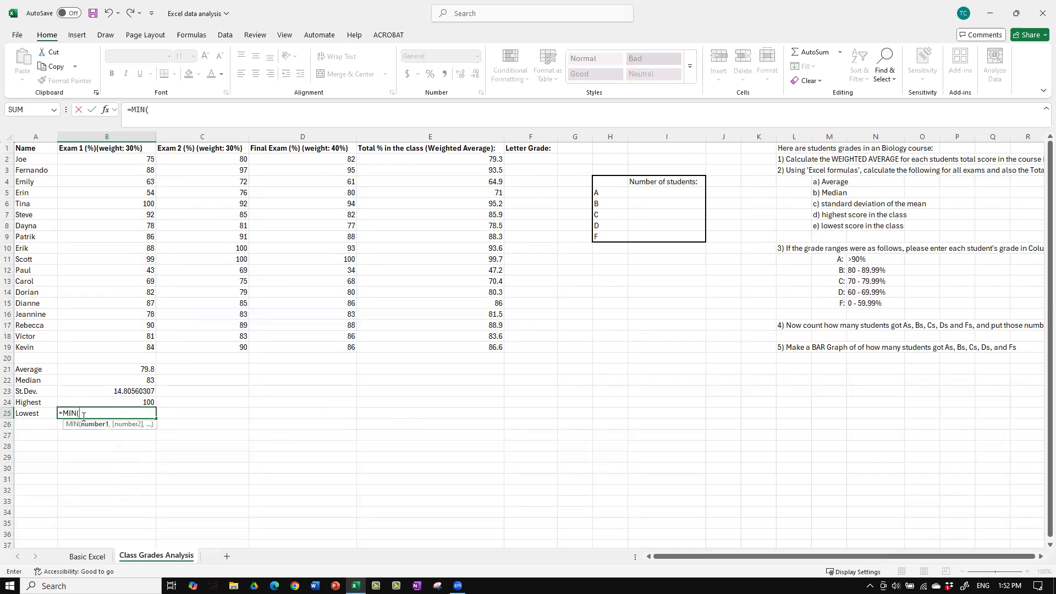
pyautogui.moveTo(94, 159); pyautogui.dragTo(100, 347)
pyautogui.write(')')
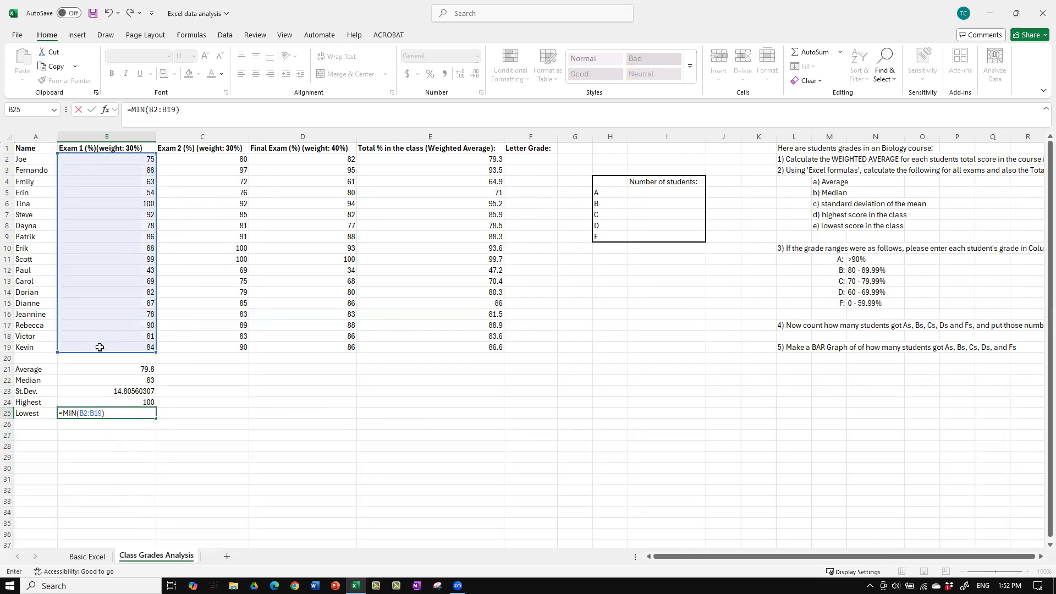
pyautogui.press('Return')
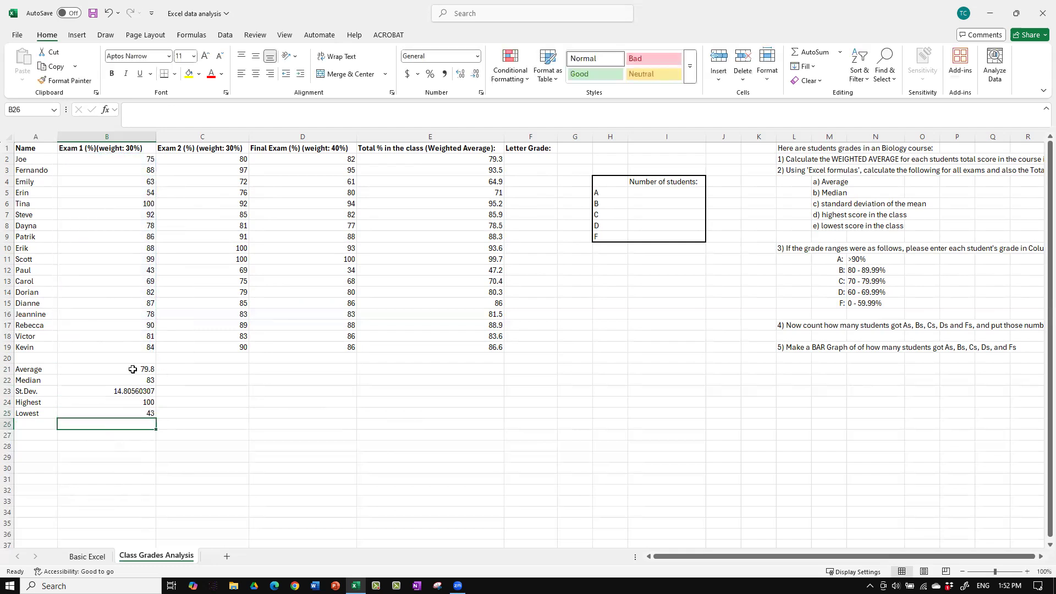
# Step: Format all Exam 1 statistics in B21:B25 to show one decimal place
pyautogui.moveTo(107, 369); pyautogui.dragTo(142, 414)
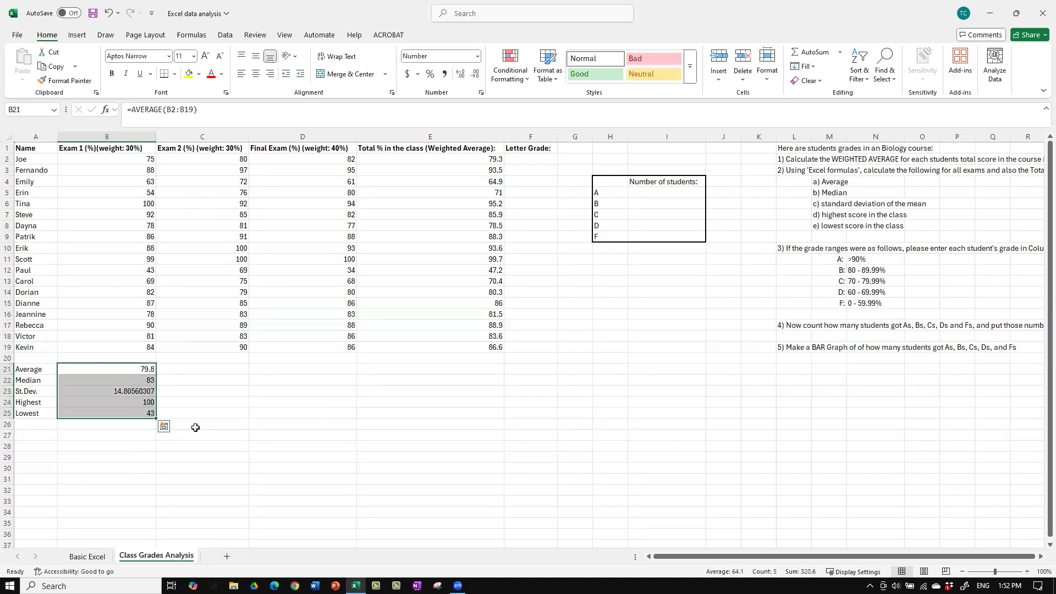
pyautogui.click(476, 75)
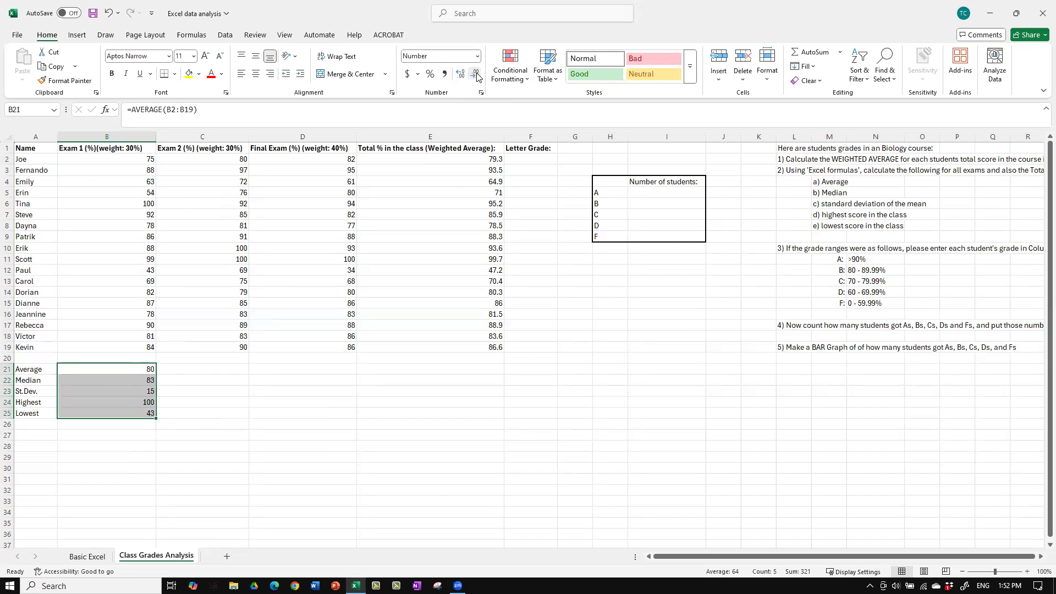
pyautogui.click(461, 75)
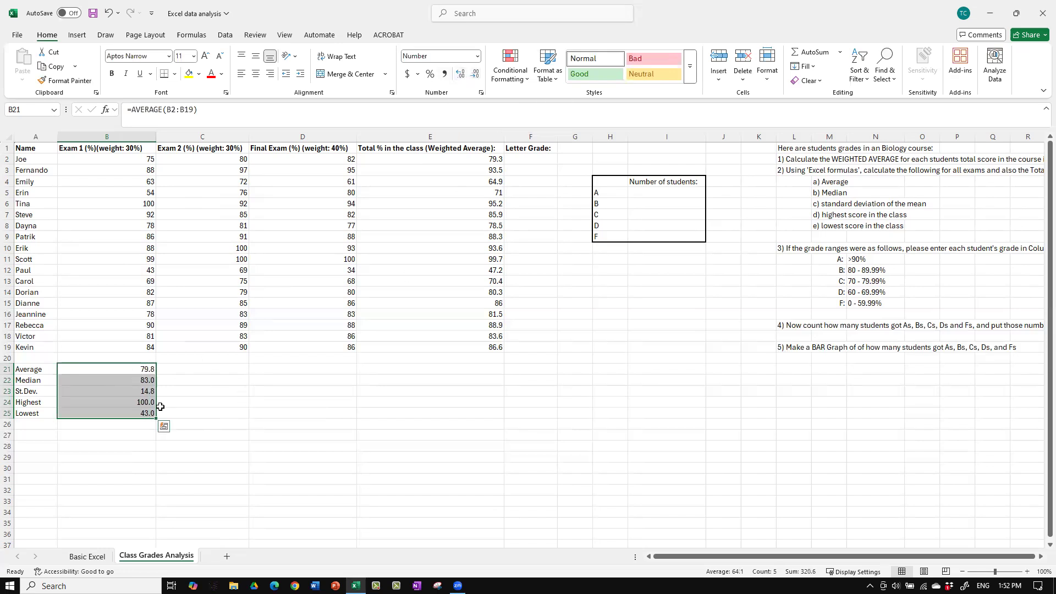
pyautogui.click(117, 479)
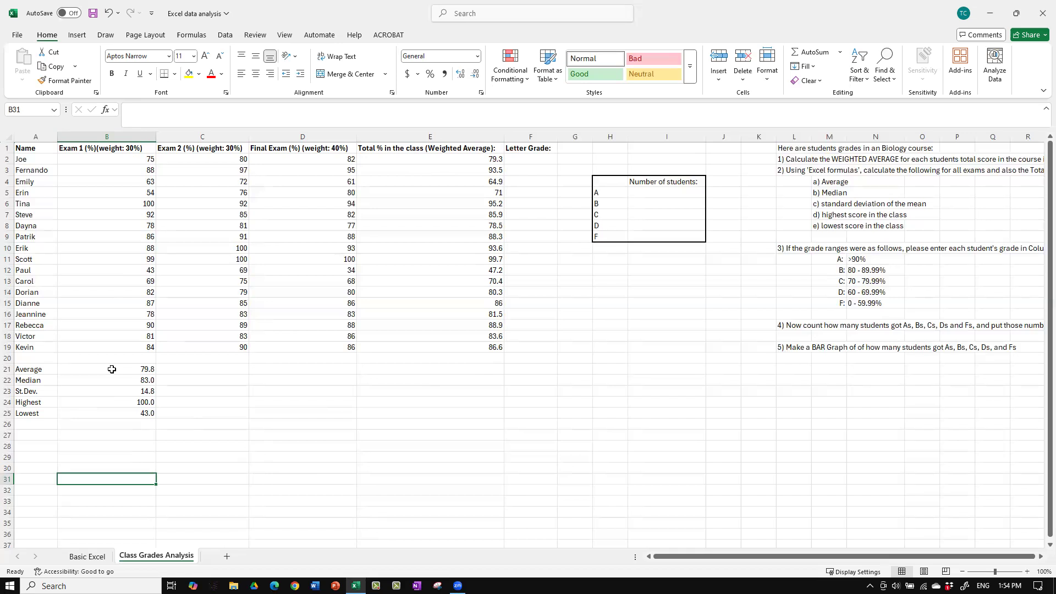
# Step: Fill the statistics formulas from B21:B25 across to column E for Exam 2, the Final Exam and the class total
pyautogui.moveTo(112, 369); pyautogui.dragTo(114, 416)
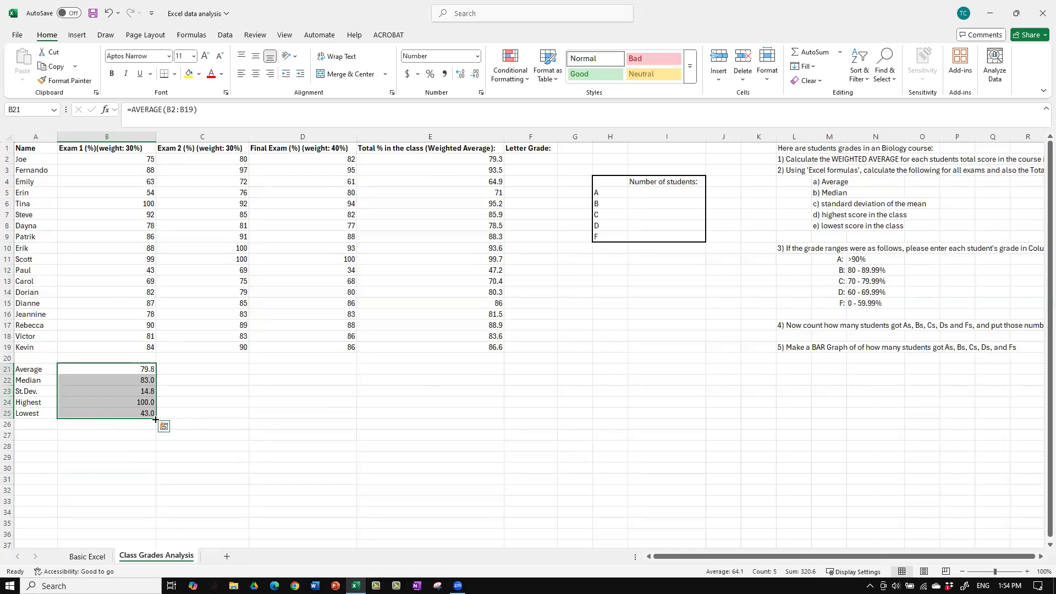
pyautogui.moveTo(156, 419); pyautogui.dragTo(383, 420)
pyautogui.moveTo(450, 418); pyautogui.dragTo(477, 424)
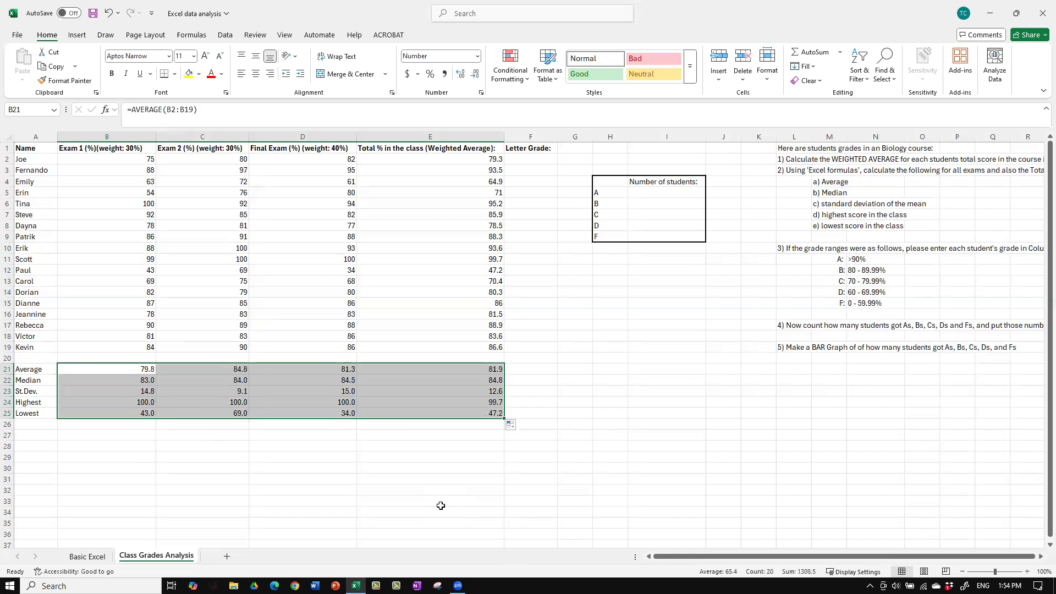
pyautogui.click(440, 505)
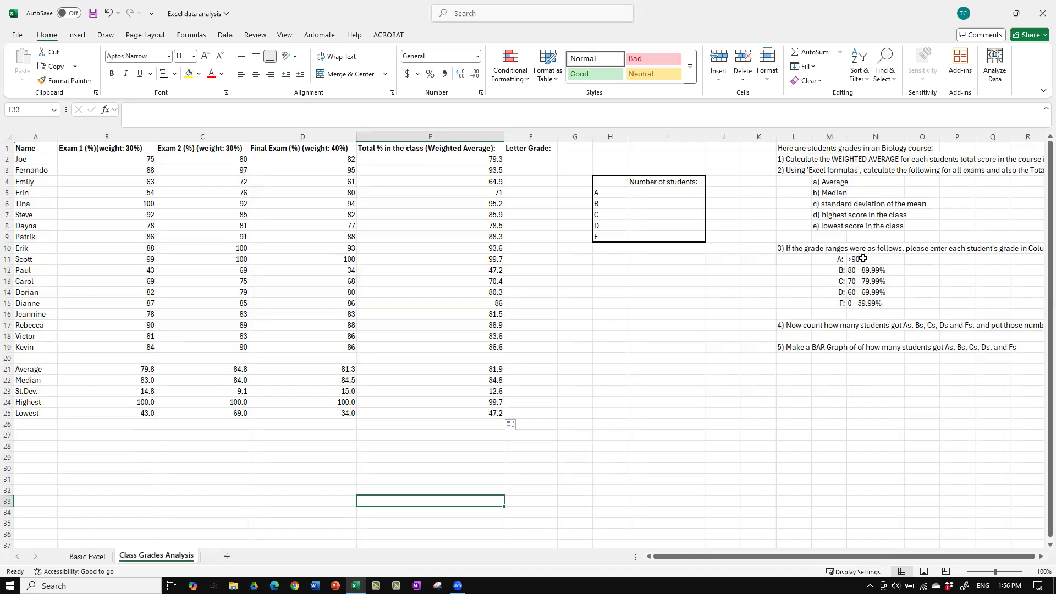
# Step: Enter the letter grades C, A, D, C and A in F2:F6 for the first five students
pyautogui.click(525, 160)
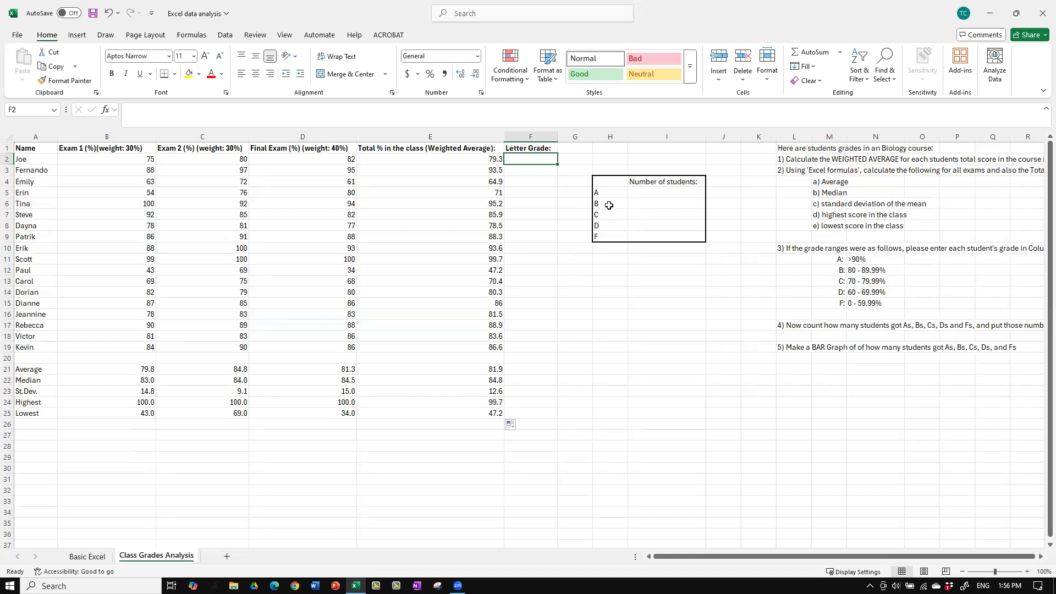
pyautogui.write('C')
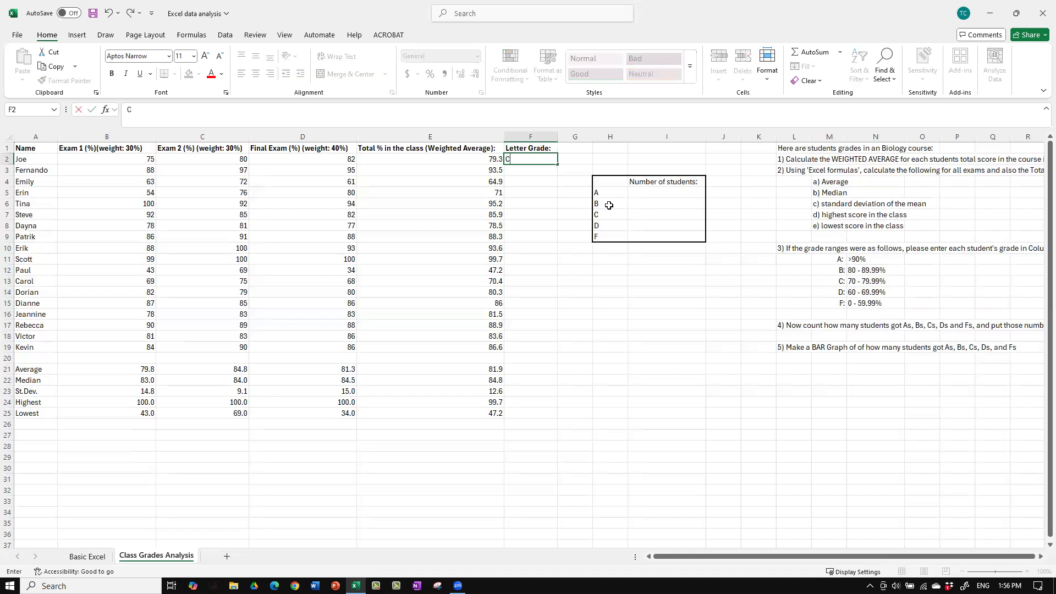
pyautogui.press('Return')
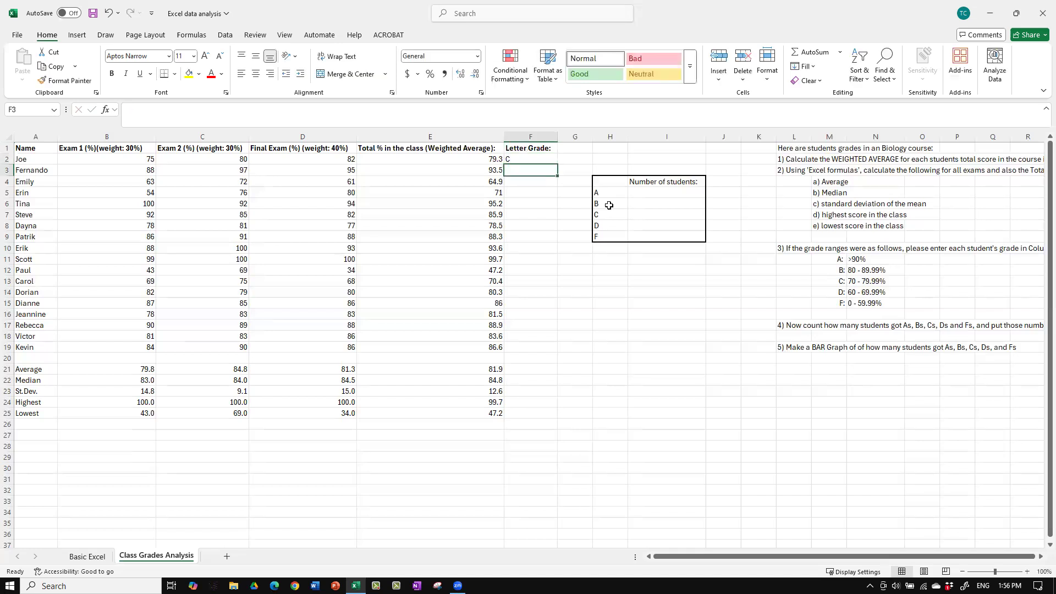
pyautogui.write('A')
pyautogui.press('Return')
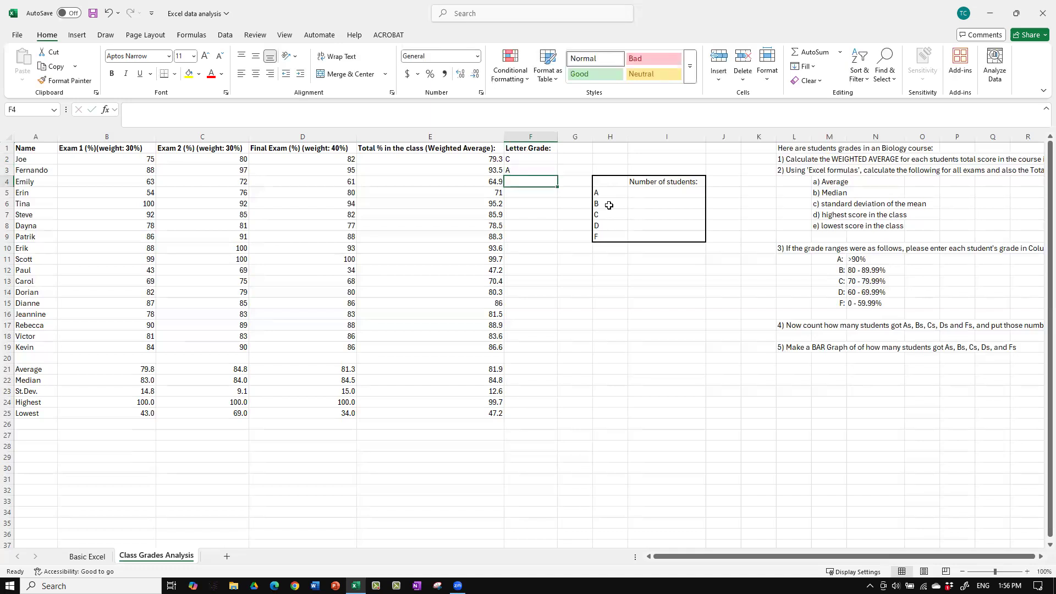
pyautogui.write('D')
pyautogui.press('Return')
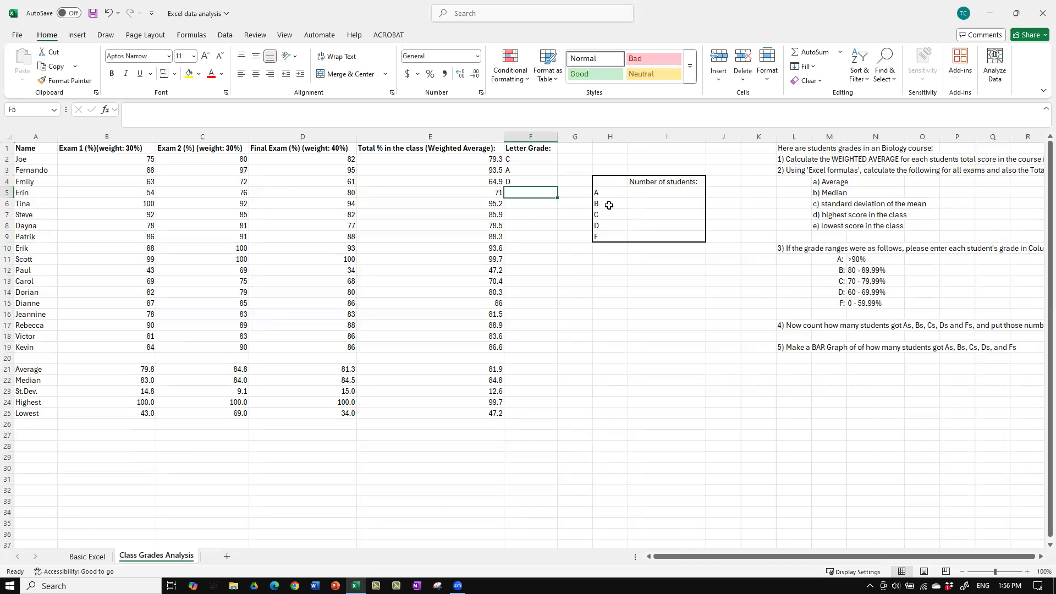
pyautogui.write('C')
pyautogui.press('Return')
pyautogui.write('A')
pyautogui.press('Return')
# Step: Enter the letter grades B, C, B, A, A and F in F7:F12
pyautogui.write('B')
pyautogui.press('Return')
pyautogui.write('C')
pyautogui.press('Return')
pyautogui.write('B')
pyautogui.press('Return')
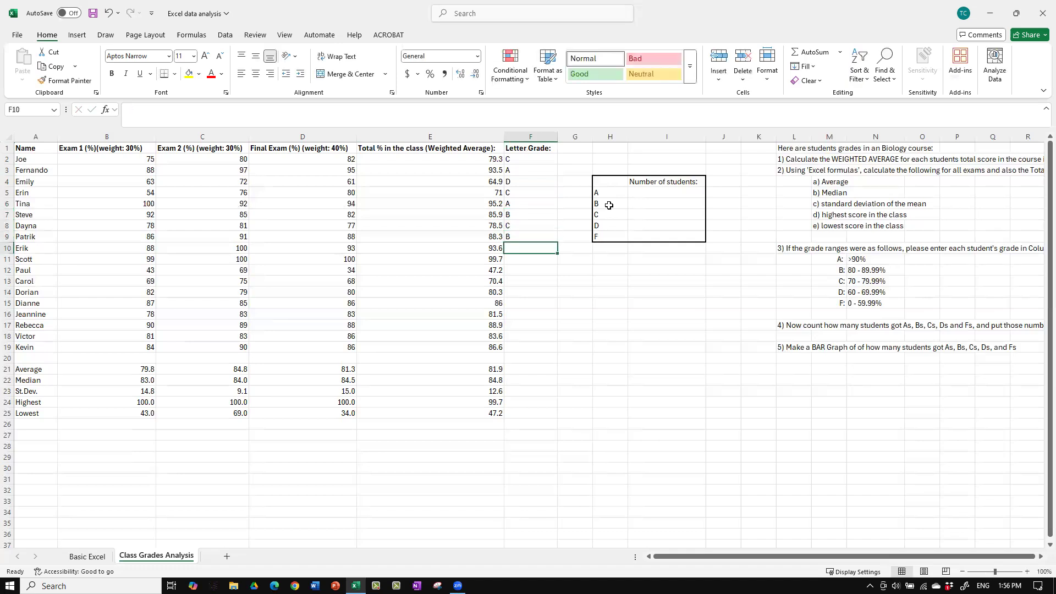
pyautogui.write('A')
pyautogui.press('Return')
pyautogui.write('A')
pyautogui.press('Return')
pyautogui.write('F')
pyautogui.press('Return')
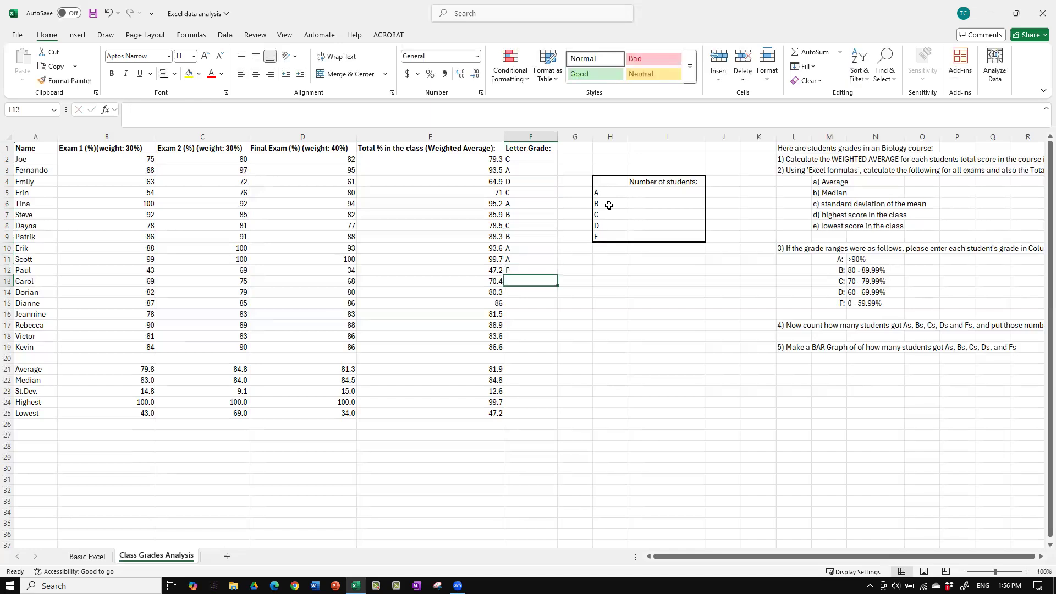
# Step: Complete the letter grades in F13:F19 with C for the first student and B for the remaining six
pyautogui.write('C')
pyautogui.press('Return')
pyautogui.write('B')
pyautogui.press('Return')
pyautogui.write('B')
pyautogui.press('Return')
pyautogui.write('B')
pyautogui.press('Return')
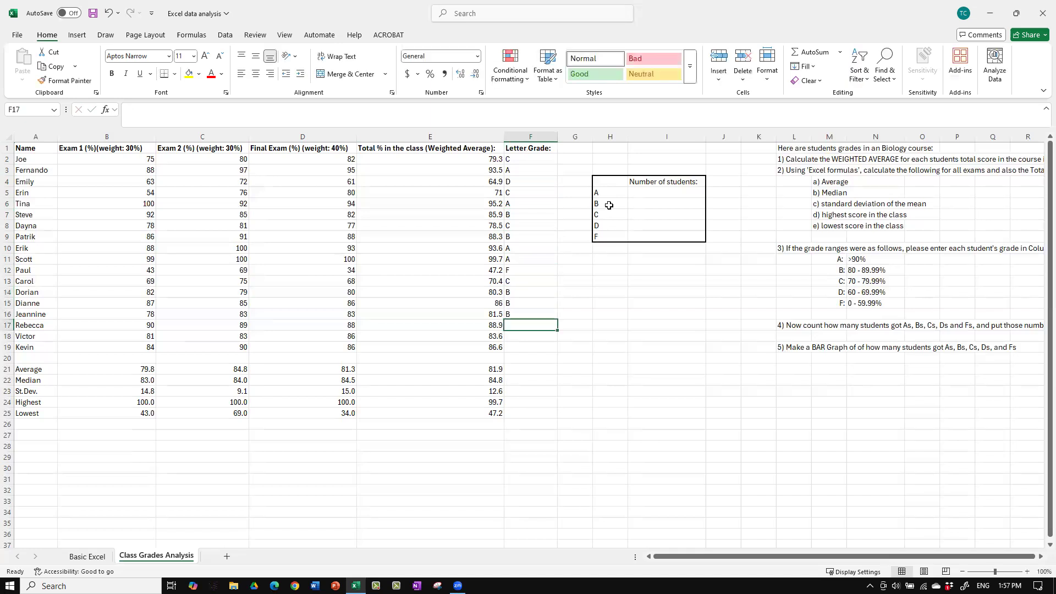
pyautogui.write('B')
pyautogui.press('Return')
pyautogui.write('B')
pyautogui.press('Return')
pyautogui.write('B')
pyautogui.press('Return')
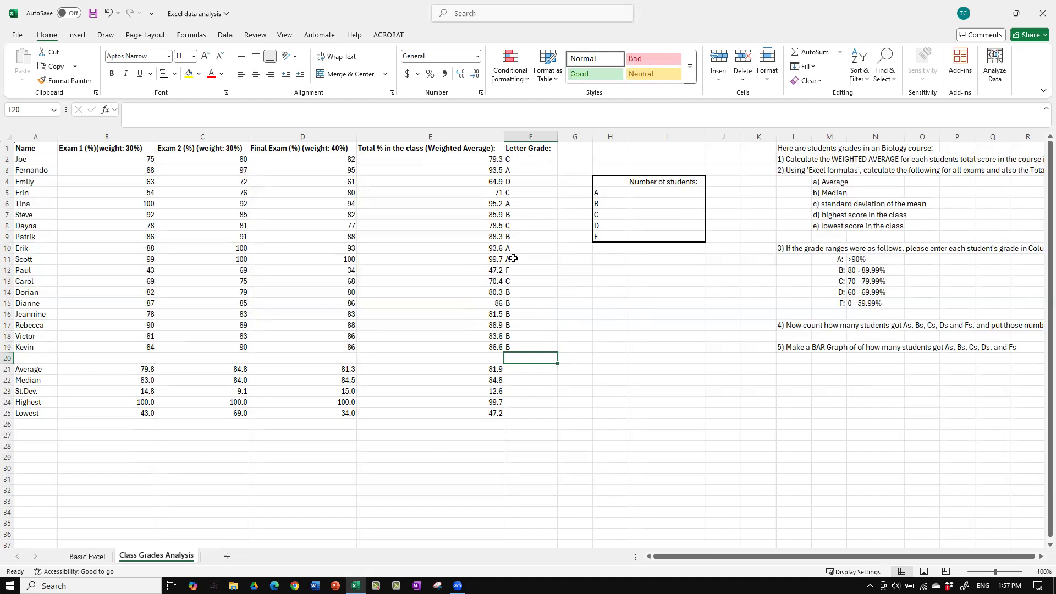
# Step: Fill in the number of students per grade in I5:I9: 4 for A, 8 for B, 4 for C, 1 for D and 1 for F
pyautogui.click(647, 199)
pyautogui.click(647, 194)
pyautogui.write('4')
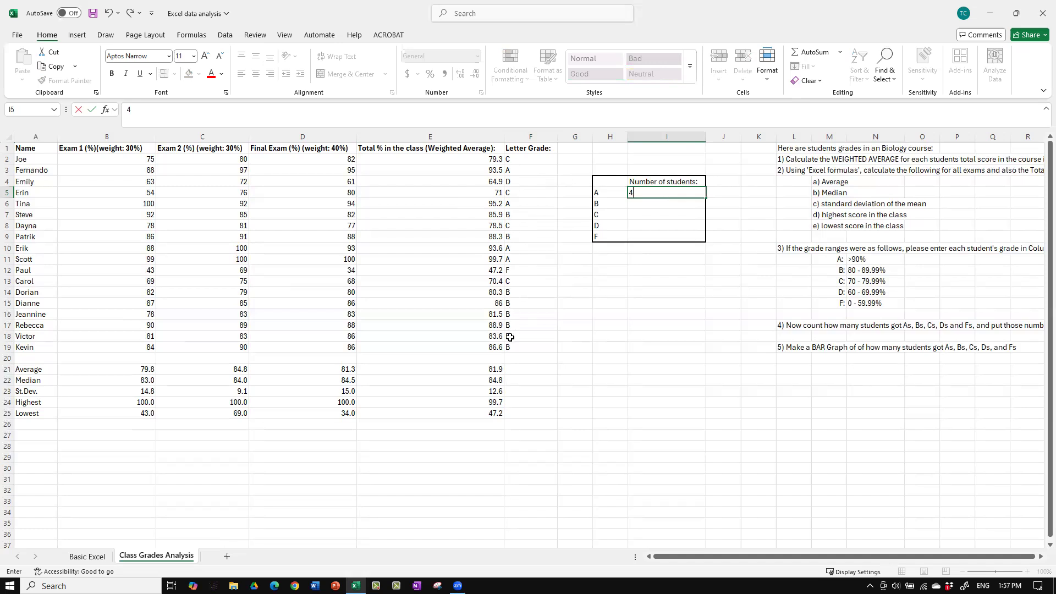
pyautogui.click(647, 206)
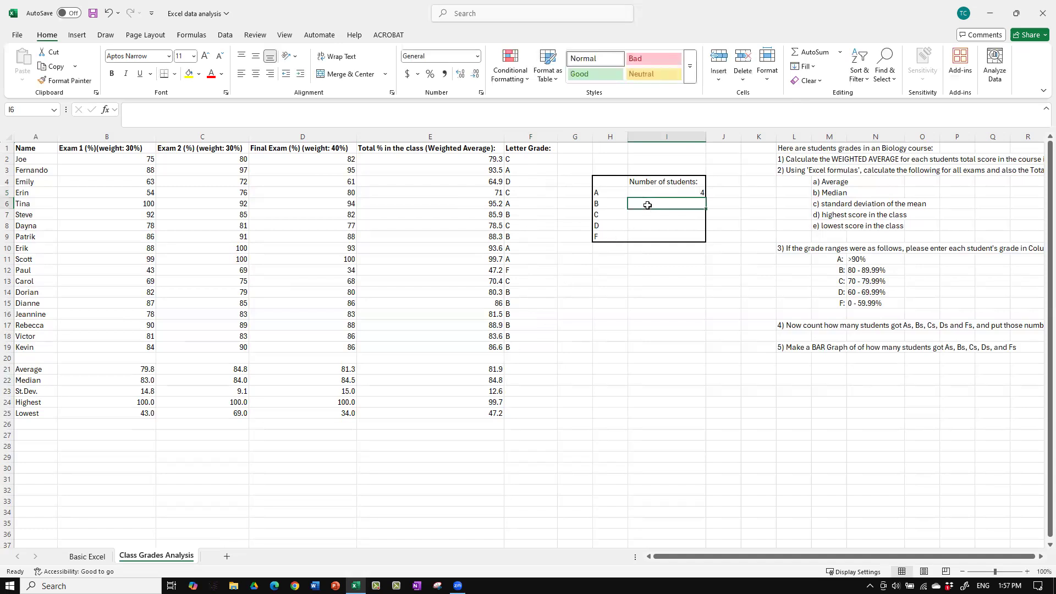
pyautogui.write('8')
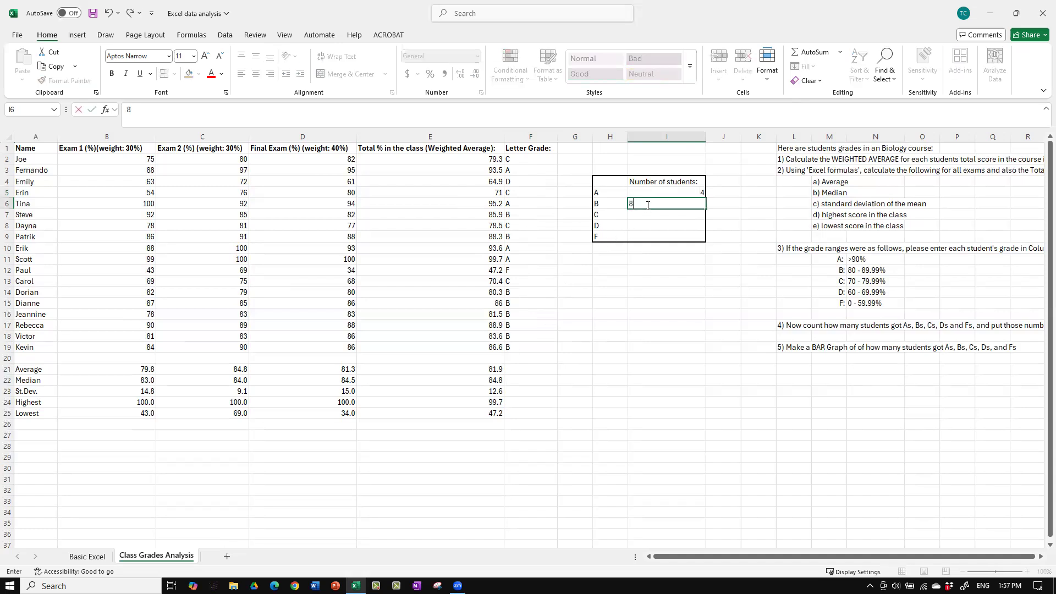
pyautogui.press('Return')
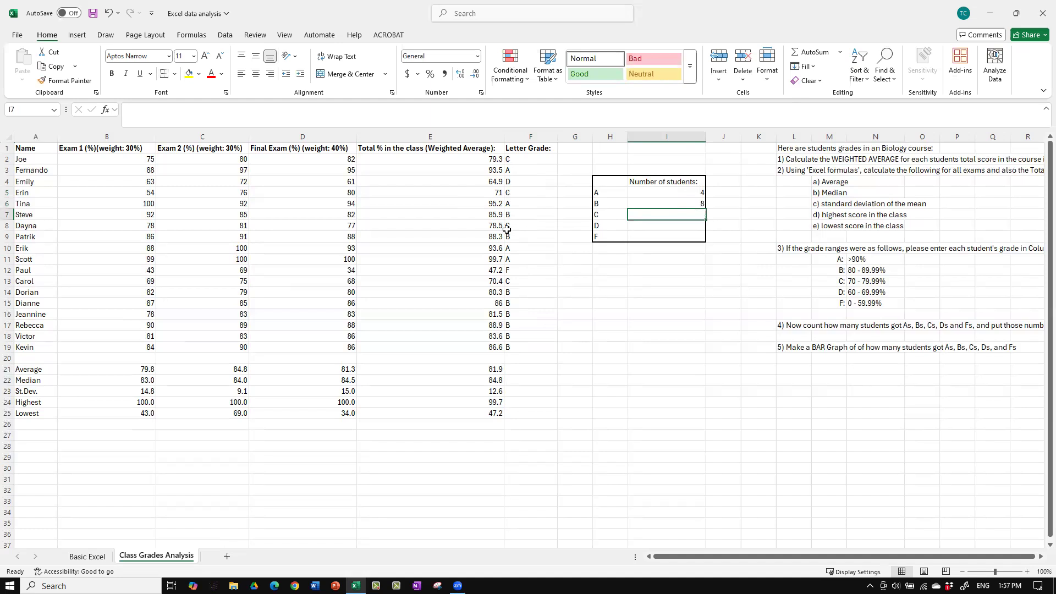
pyautogui.write('4')
pyautogui.press('Return')
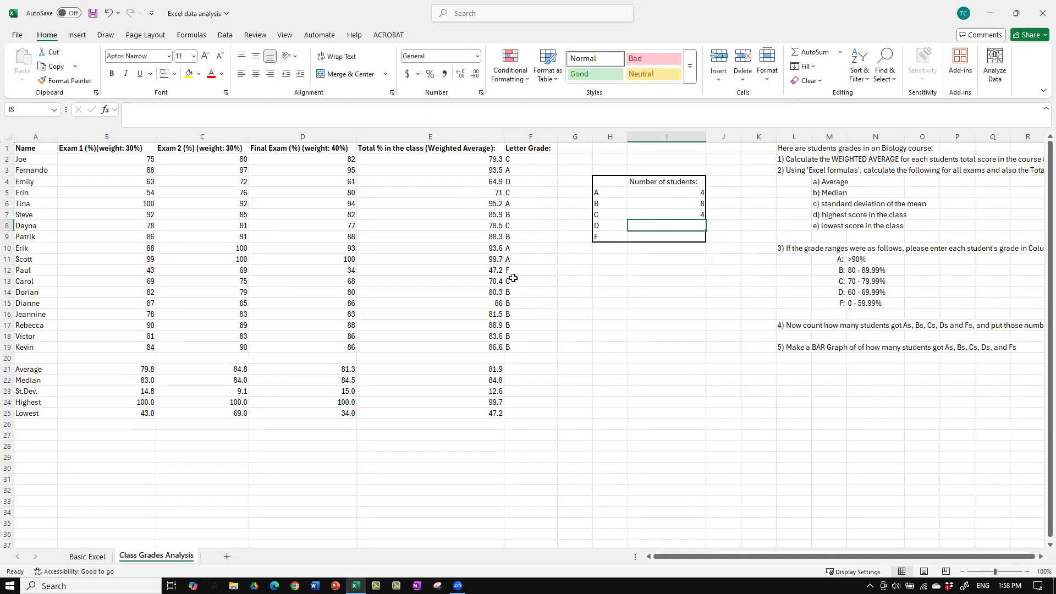
pyautogui.write('1')
pyautogui.press('Return')
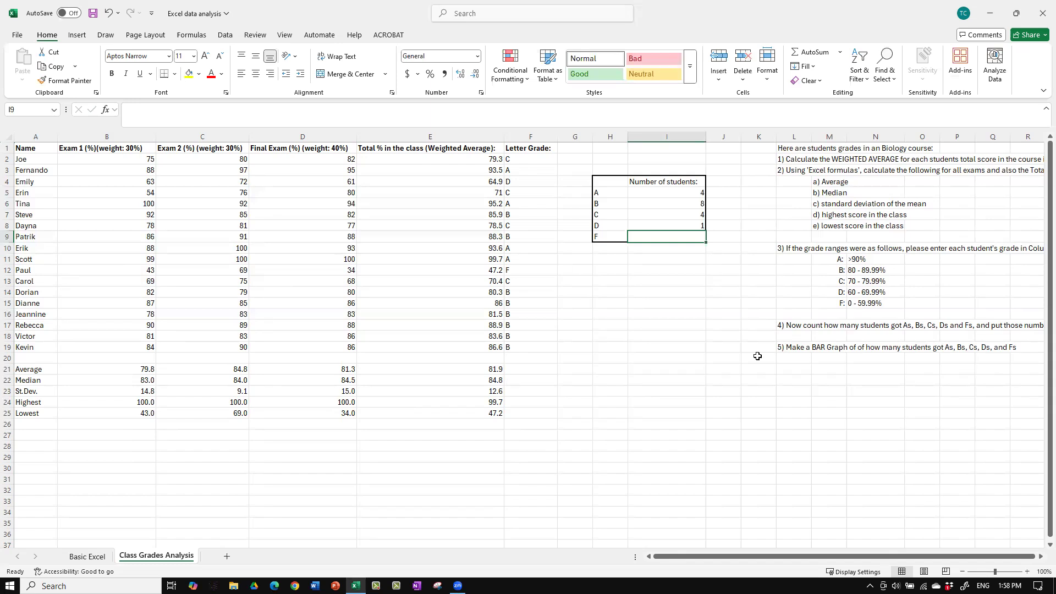
pyautogui.write('1')
pyautogui.press('Return')
pyautogui.click(690, 366)
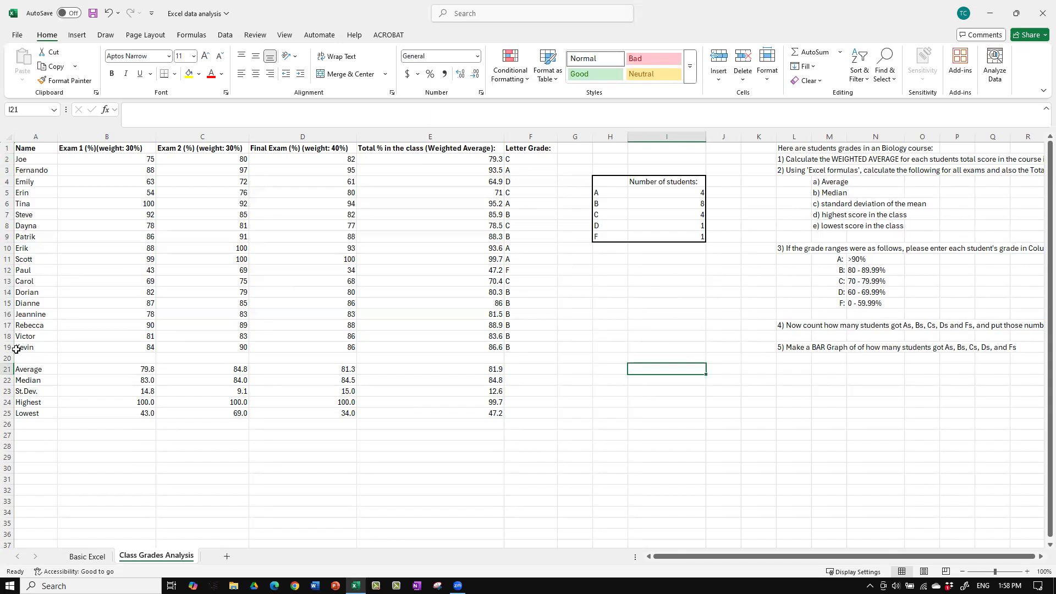
# Step: Compare the count of student names in A2:A19 with the sum of the grade counts in I5:I9
pyautogui.click(27, 160)
pyautogui.moveTo(28, 175); pyautogui.dragTo(27, 348)
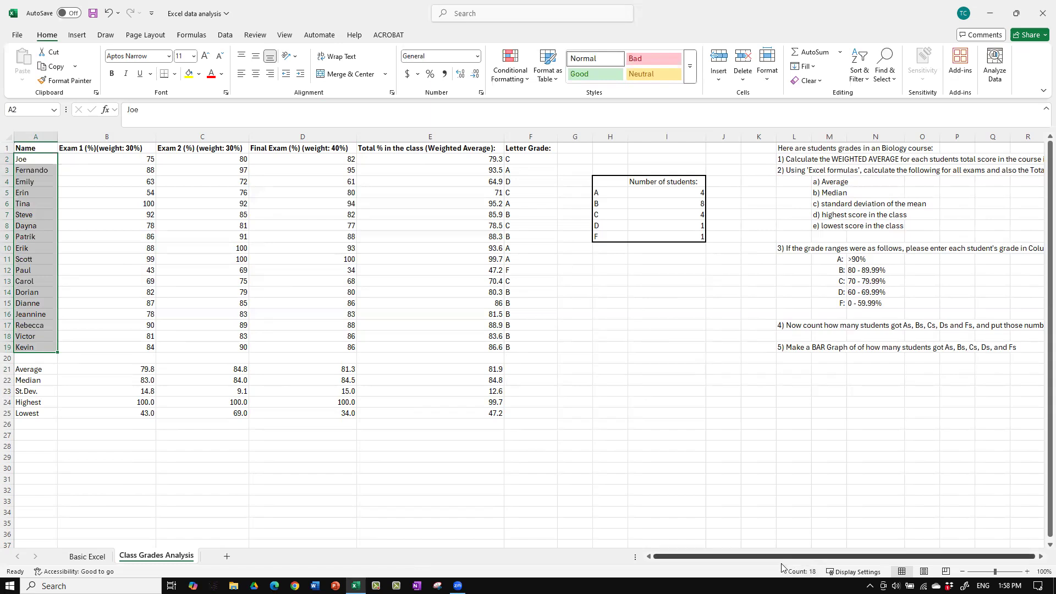
pyautogui.click(245, 511)
pyautogui.moveTo(675, 192); pyautogui.dragTo(675, 241)
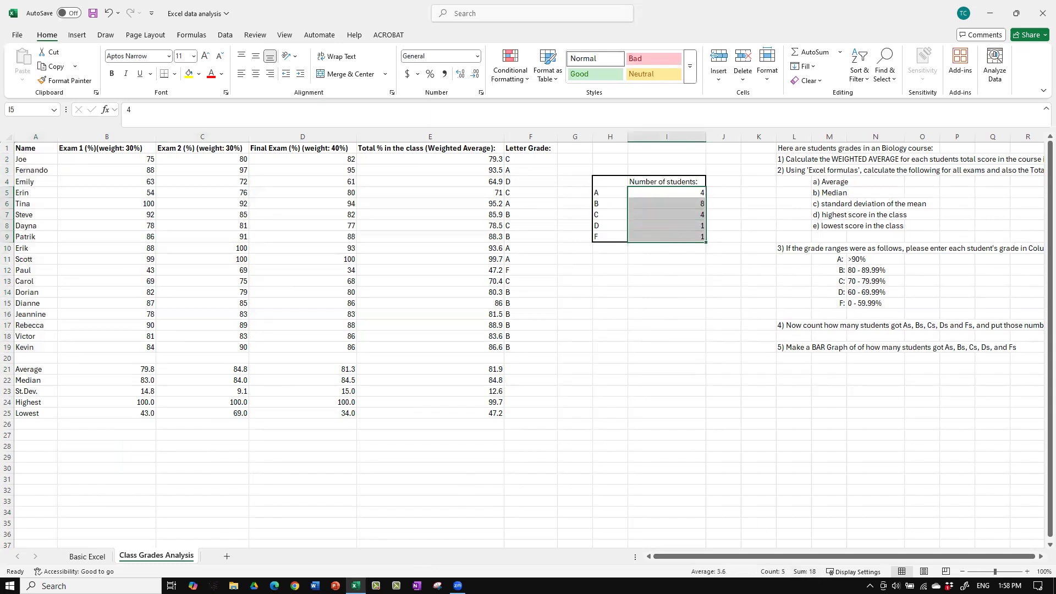
pyautogui.moveTo(710, 416); pyautogui.dragTo(708, 419)
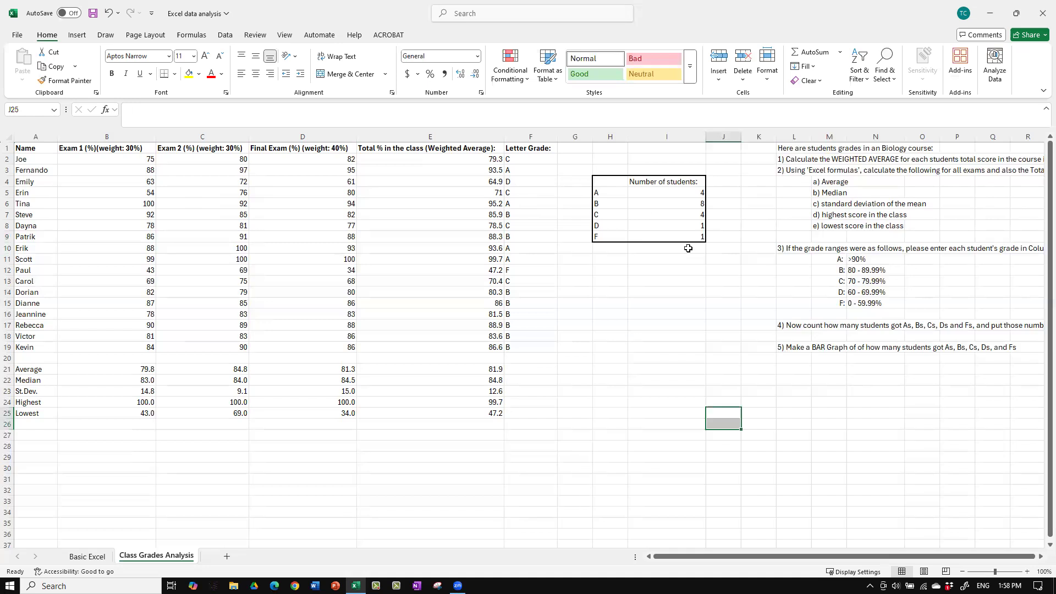
pyautogui.click(657, 312)
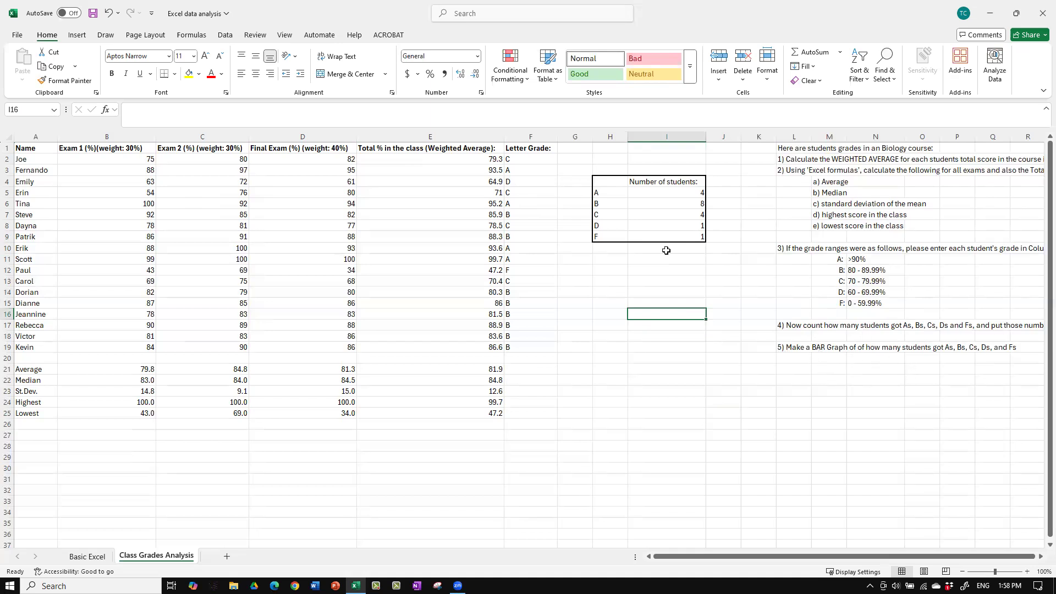
pyautogui.click(688, 402)
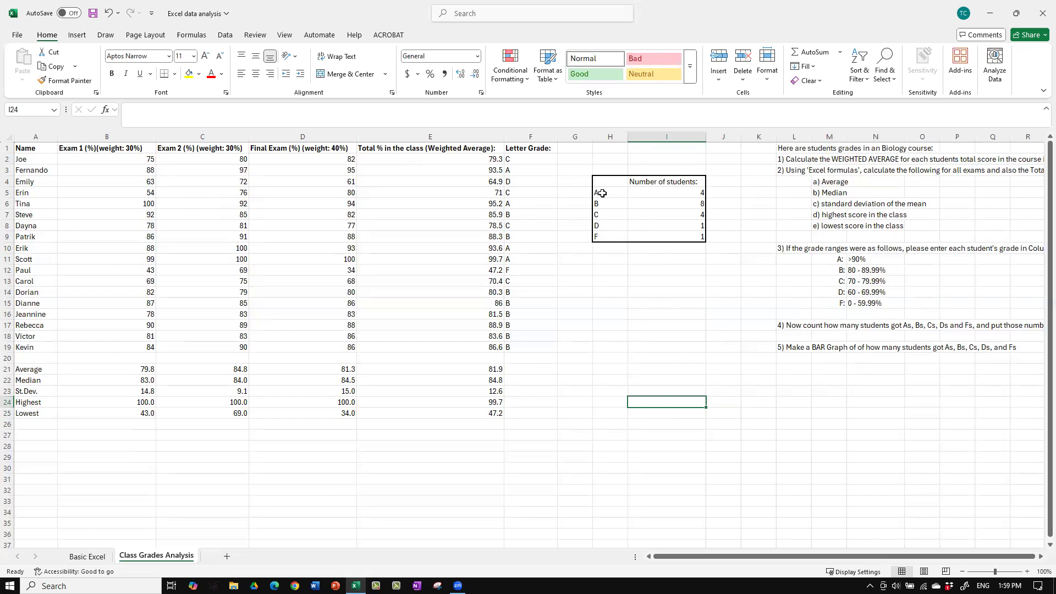
# Step: Insert a 2-D clustered column chart from the grades and student counts in H5:I9, then move and enlarge it on the sheet
pyautogui.moveTo(603, 193); pyautogui.dragTo(608, 239)
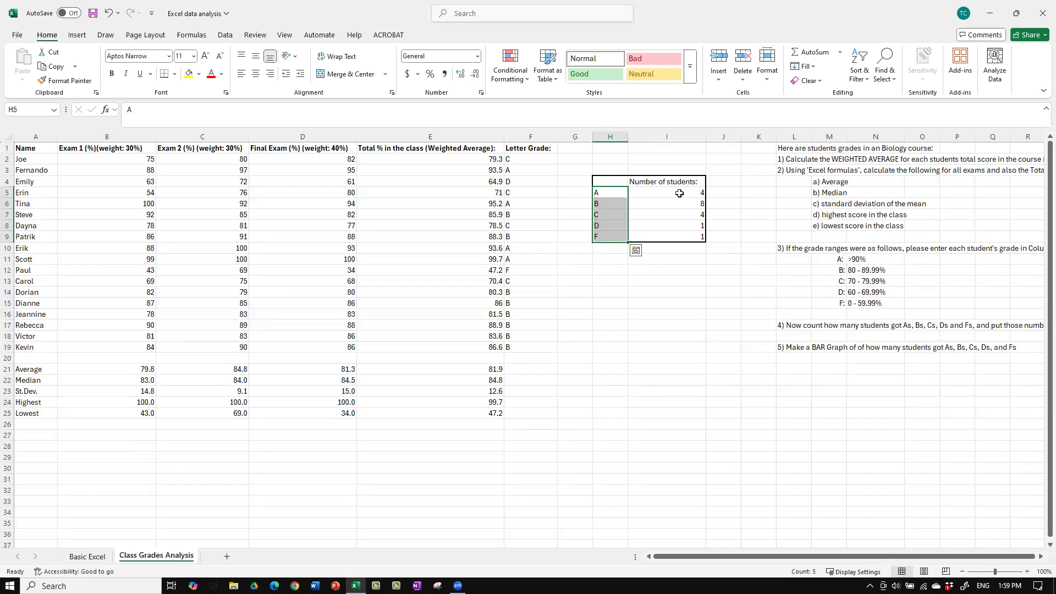
pyautogui.moveTo(679, 193); pyautogui.dragTo(683, 238)
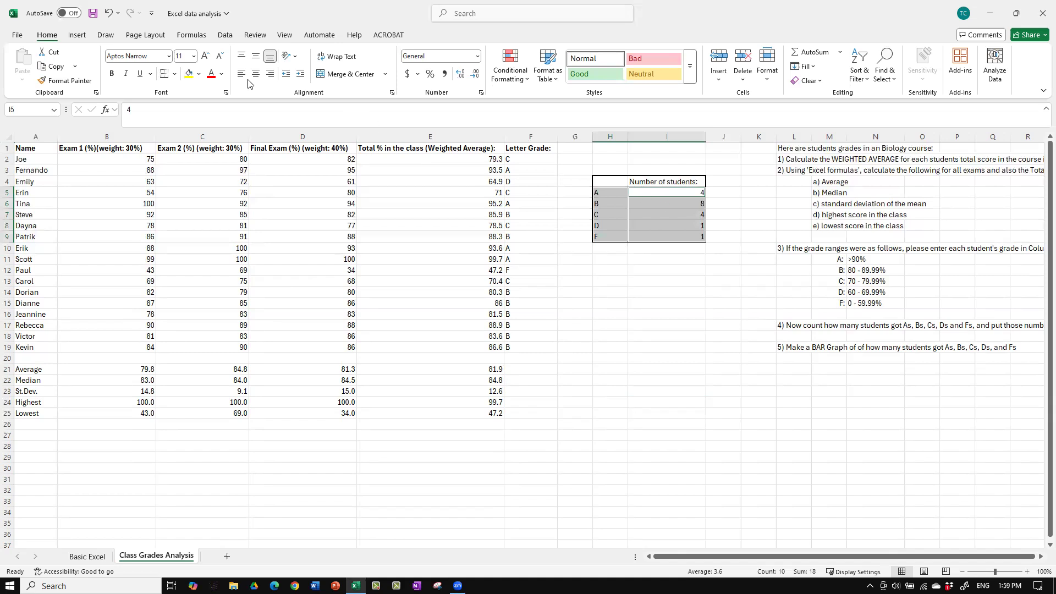
pyautogui.click(79, 36)
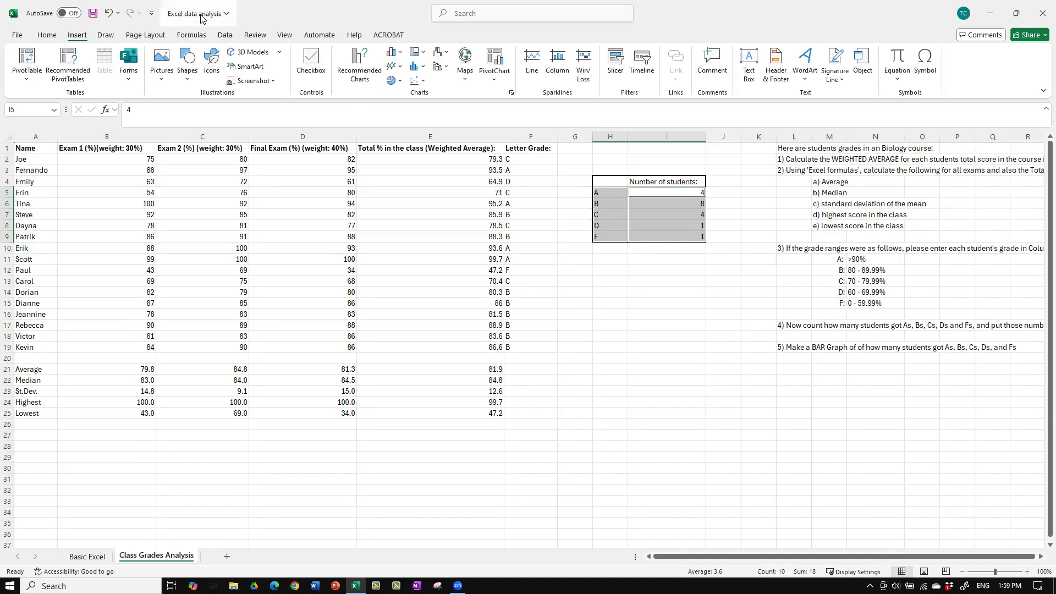
pyautogui.click(400, 52)
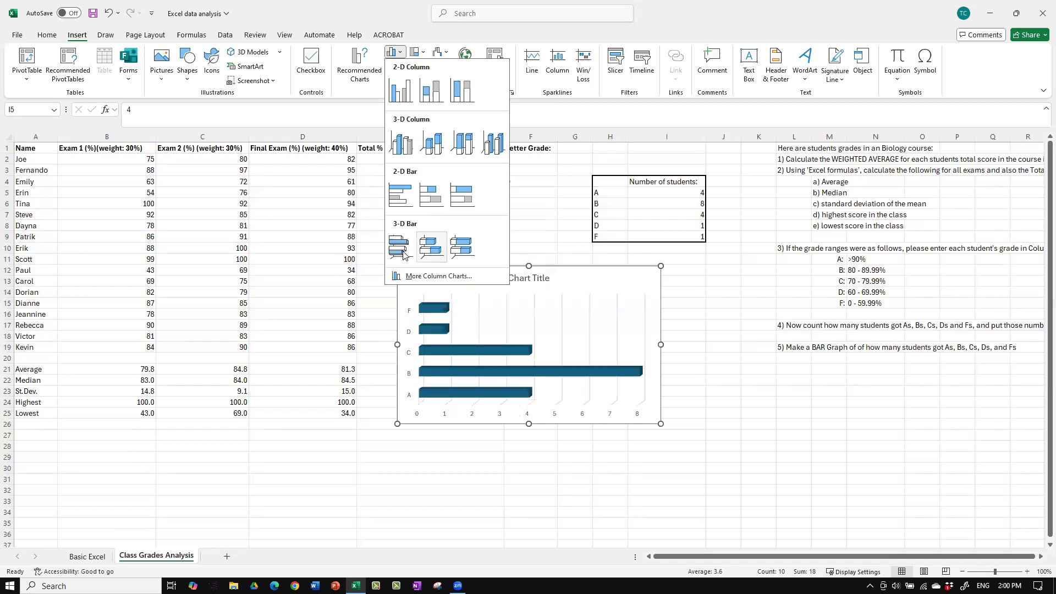
pyautogui.click(401, 98)
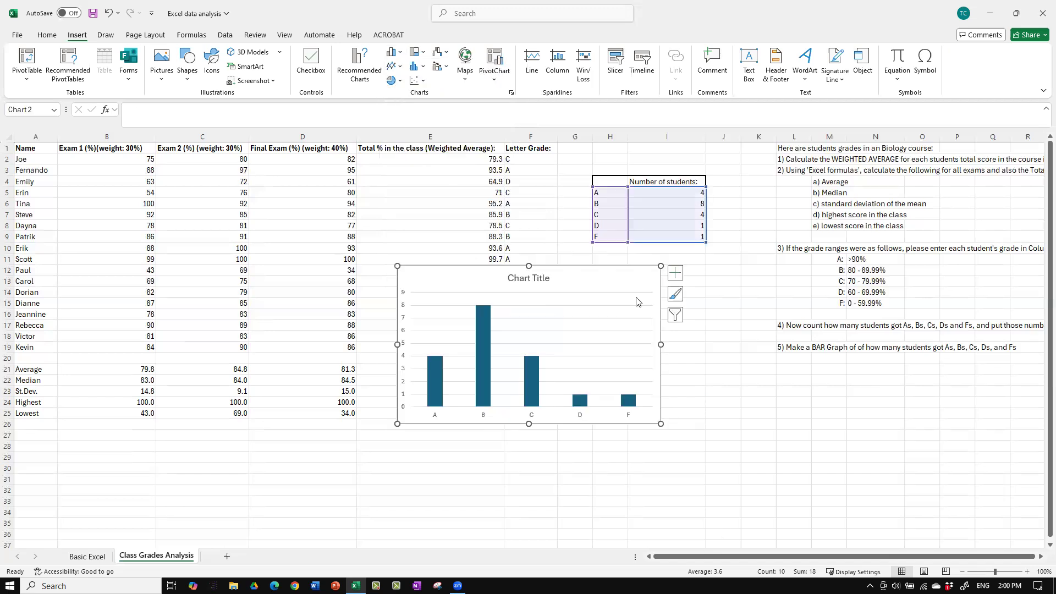
pyautogui.moveTo(637, 301); pyautogui.dragTo(593, 252)
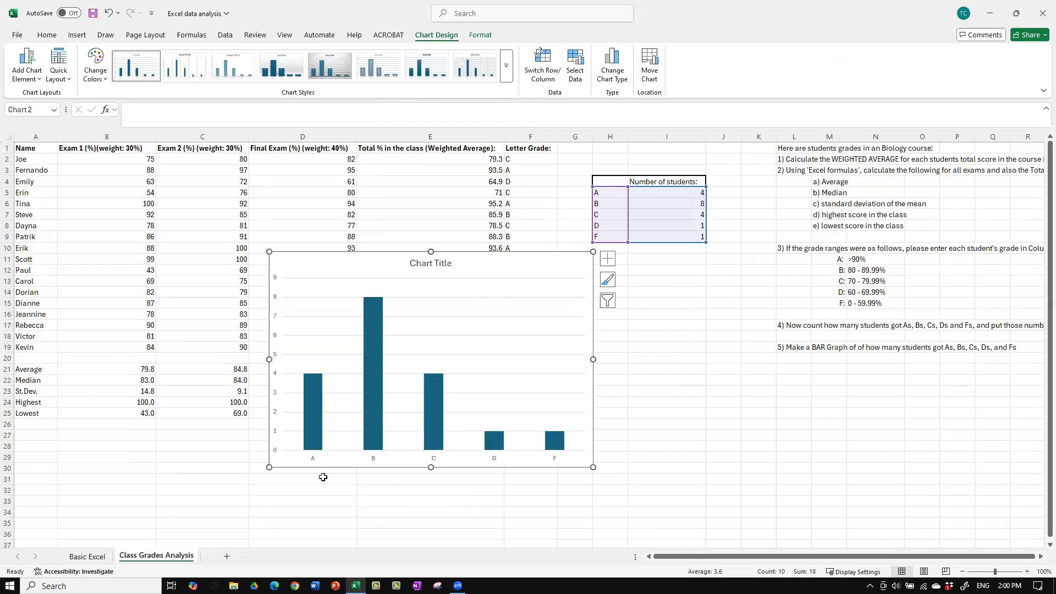
pyautogui.moveTo(269, 467); pyautogui.dragTo(257, 486)
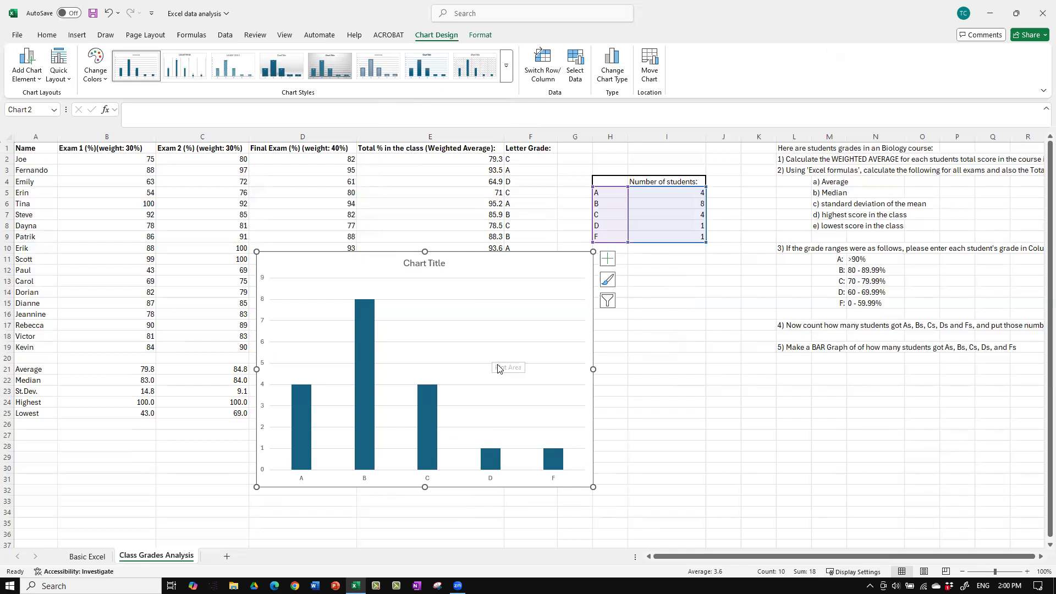
# Step: Change the chart title to "Grade distribution in Math 1A" and nudge the chart slightly down
pyautogui.doubleClick(421, 266)
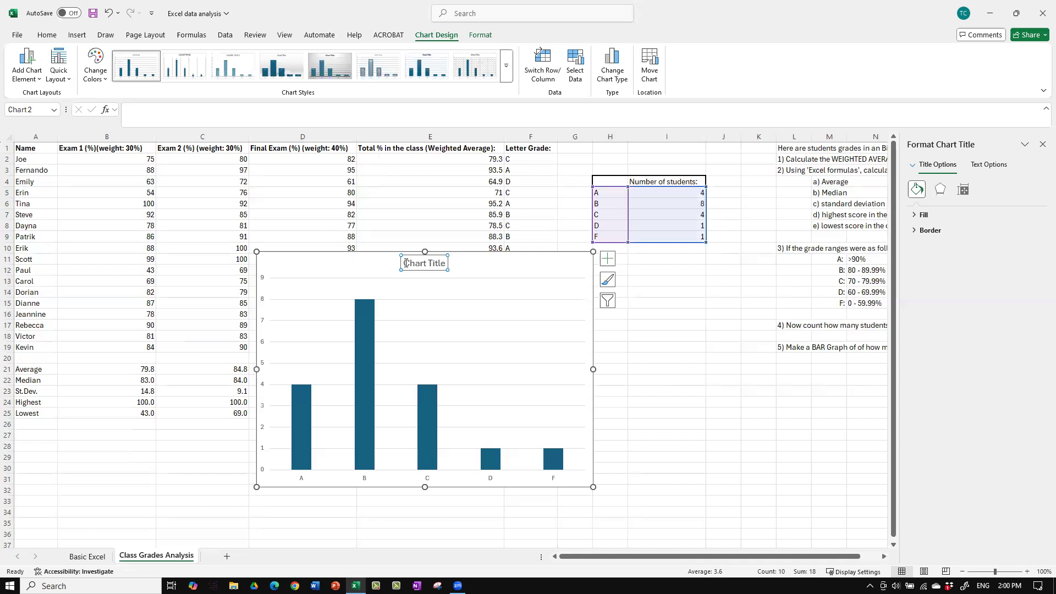
pyautogui.moveTo(406, 263); pyautogui.dragTo(443, 269)
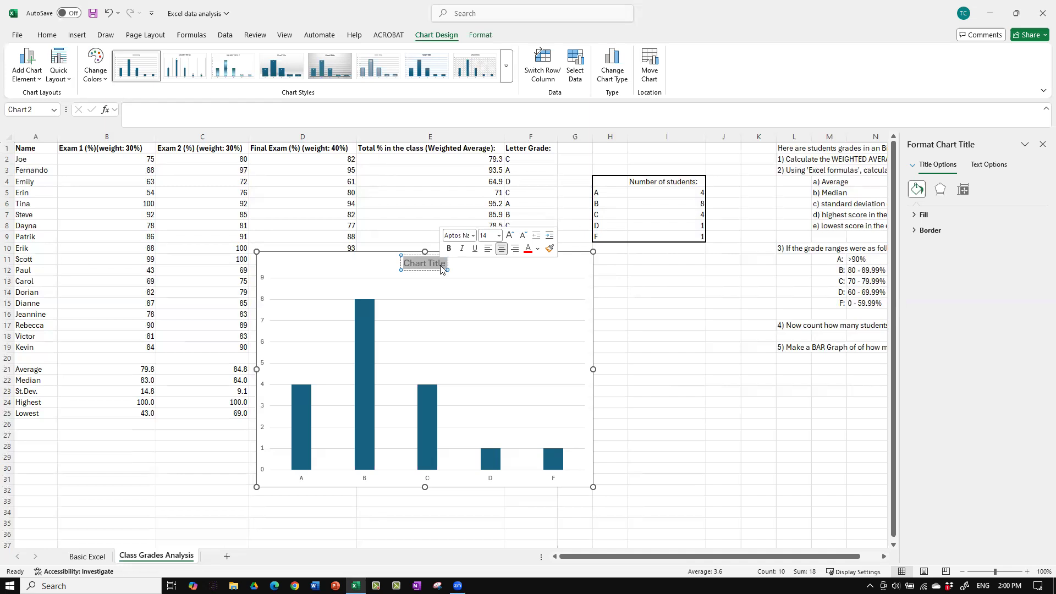
pyautogui.write('gRAD')
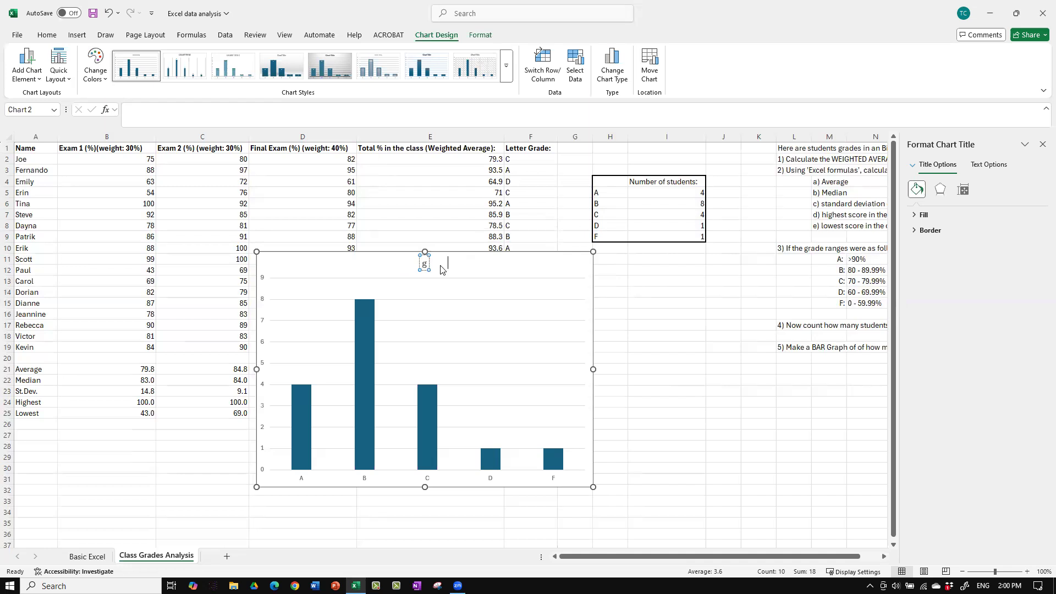
pyautogui.press('BackSpace')
pyautogui.press('BackSpace')
pyautogui.press('BackSpace')
pyautogui.press('BackSpace')
pyautogui.write('Grade d')
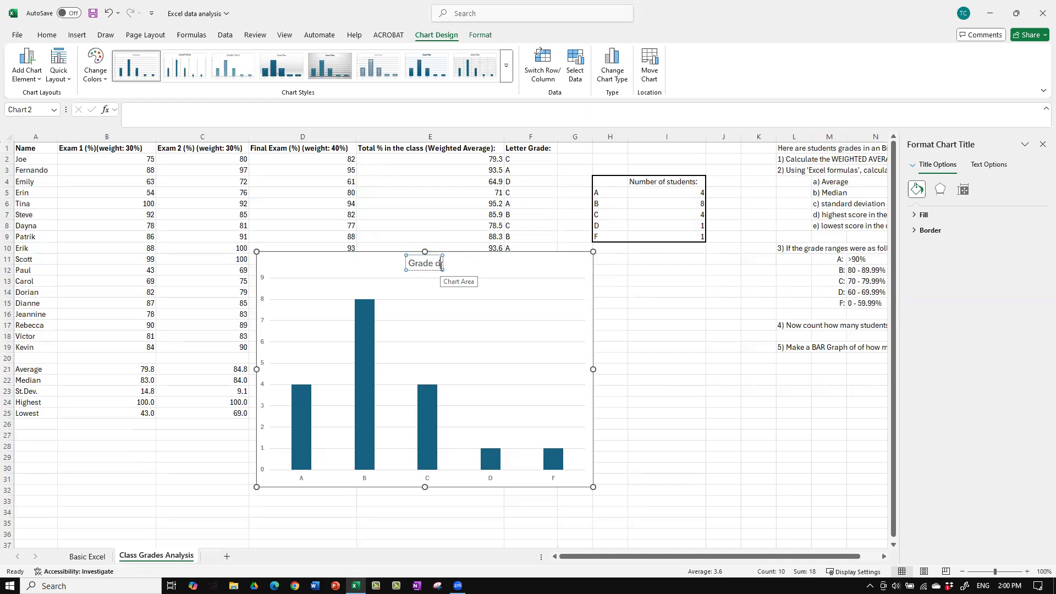
pyautogui.write('istribut')
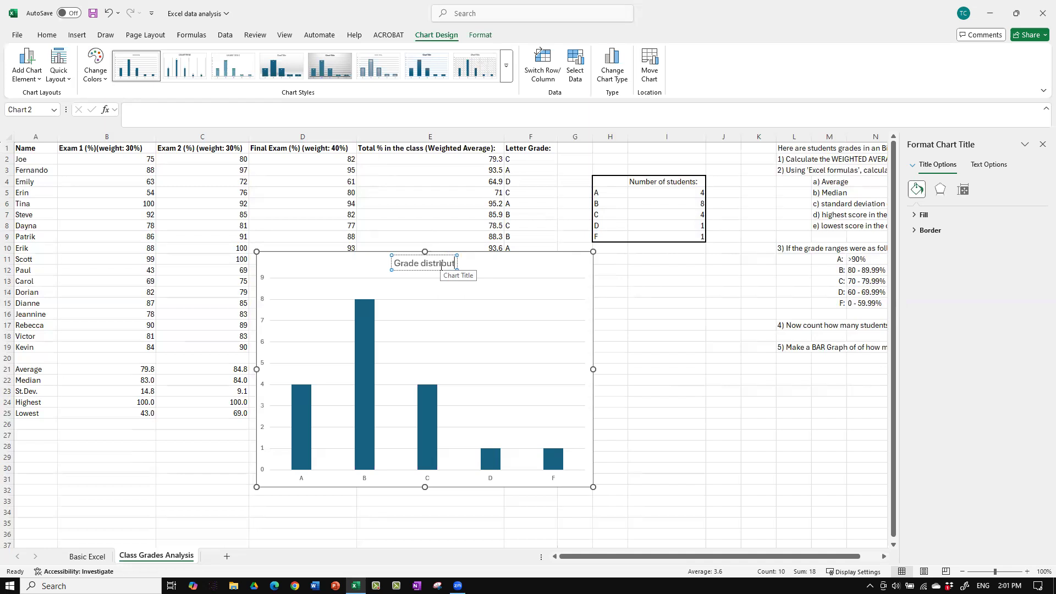
pyautogui.write('ion in')
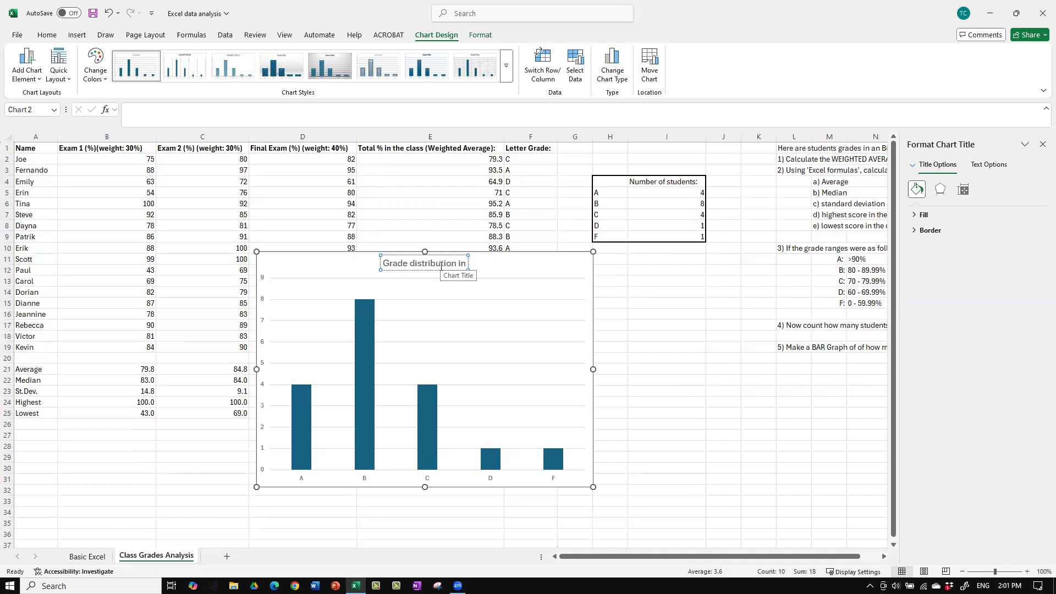
pyautogui.write(' Ma')
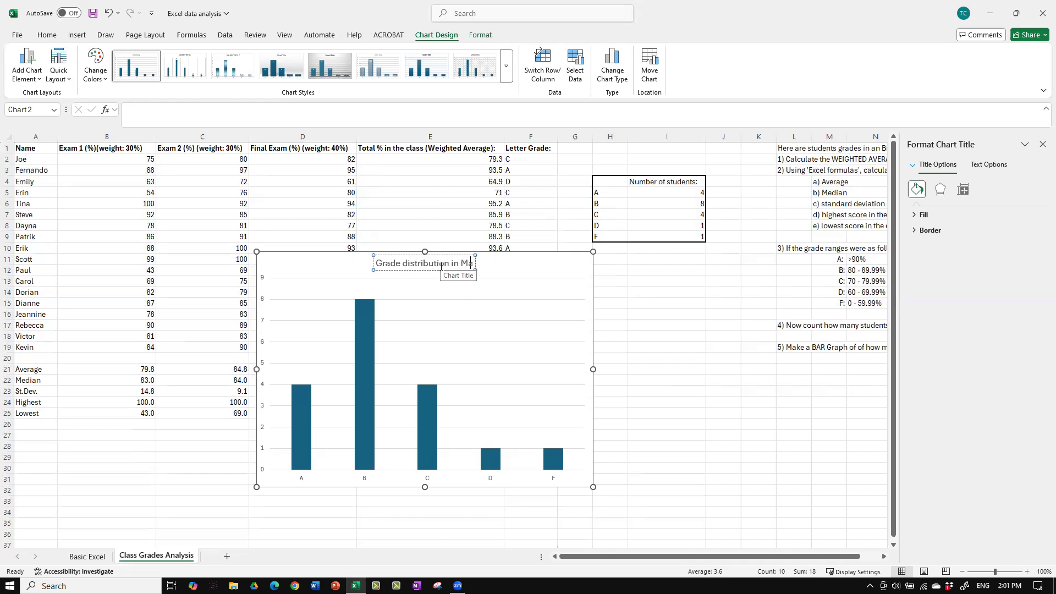
pyautogui.write('th 1A')
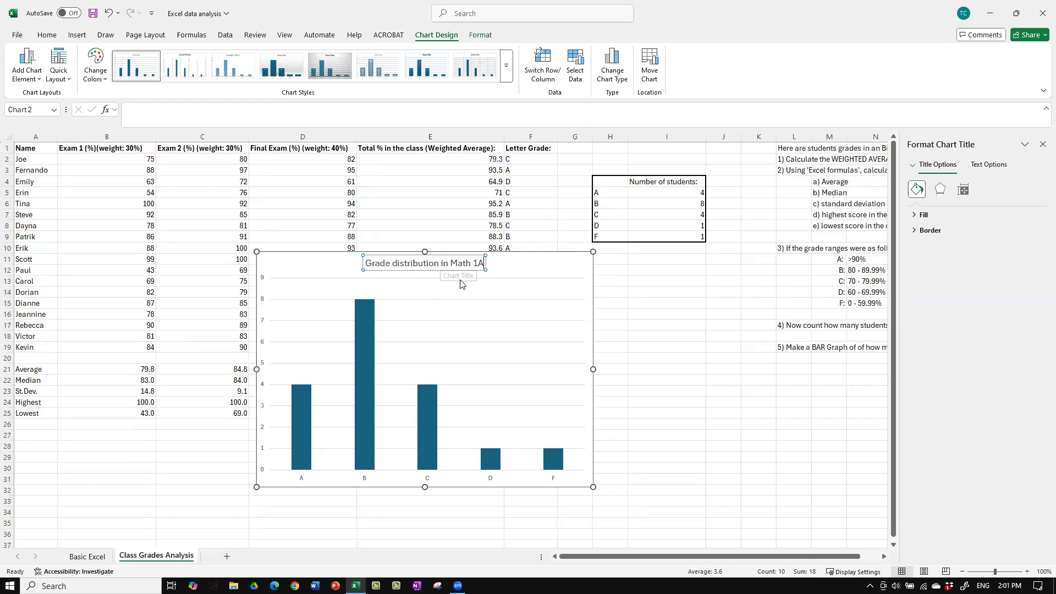
pyautogui.click(572, 273)
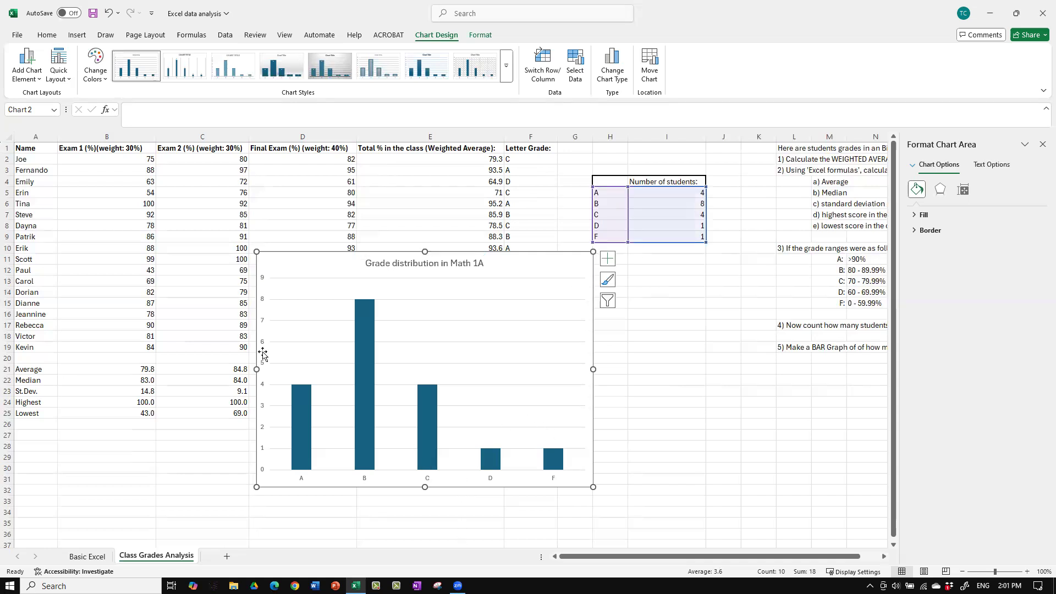
pyautogui.moveTo(264, 427); pyautogui.dragTo(263, 479)
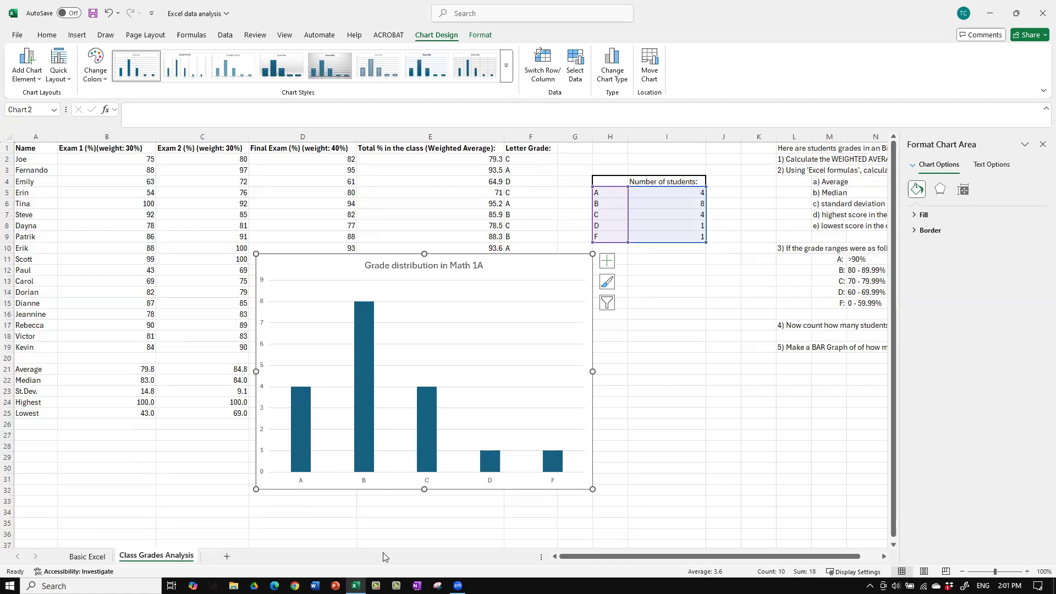
pyautogui.click(678, 479)
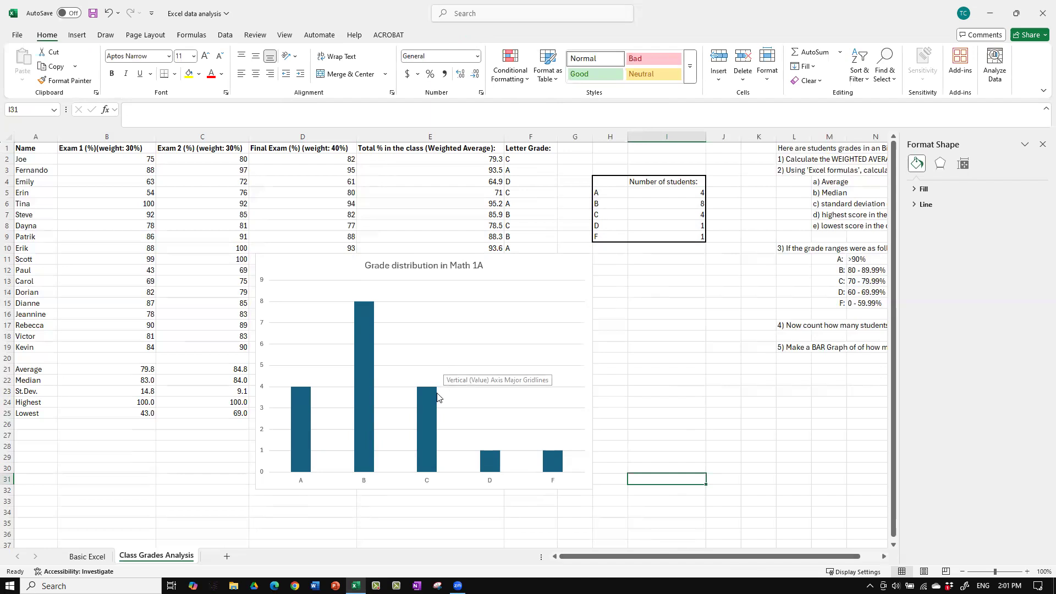
# Step: Add axis titles to the chart and set the horizontal axis title to "Letter grade"
pyautogui.click(545, 268)
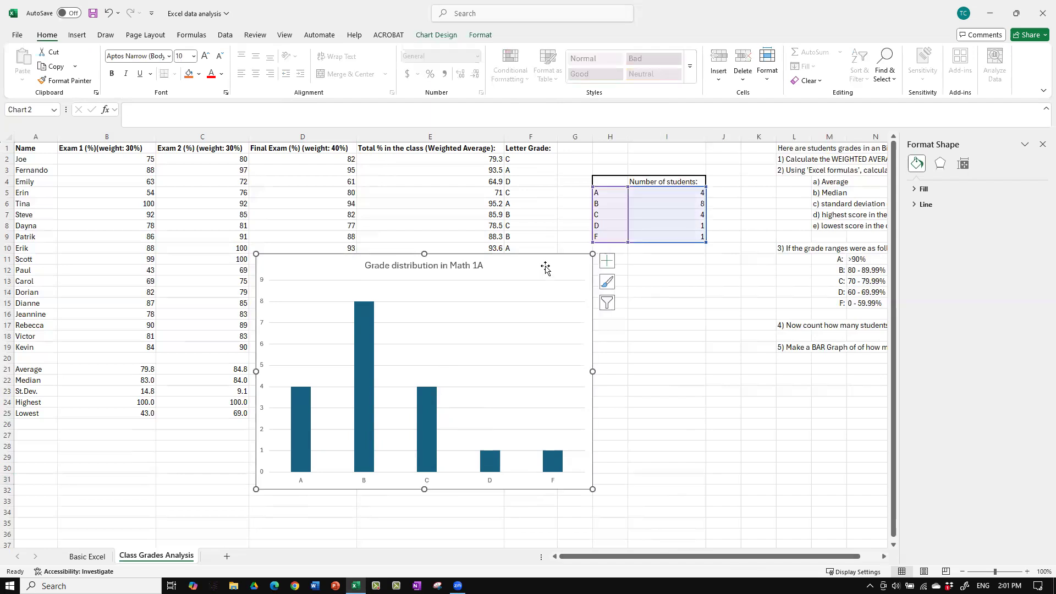
pyautogui.click(608, 262)
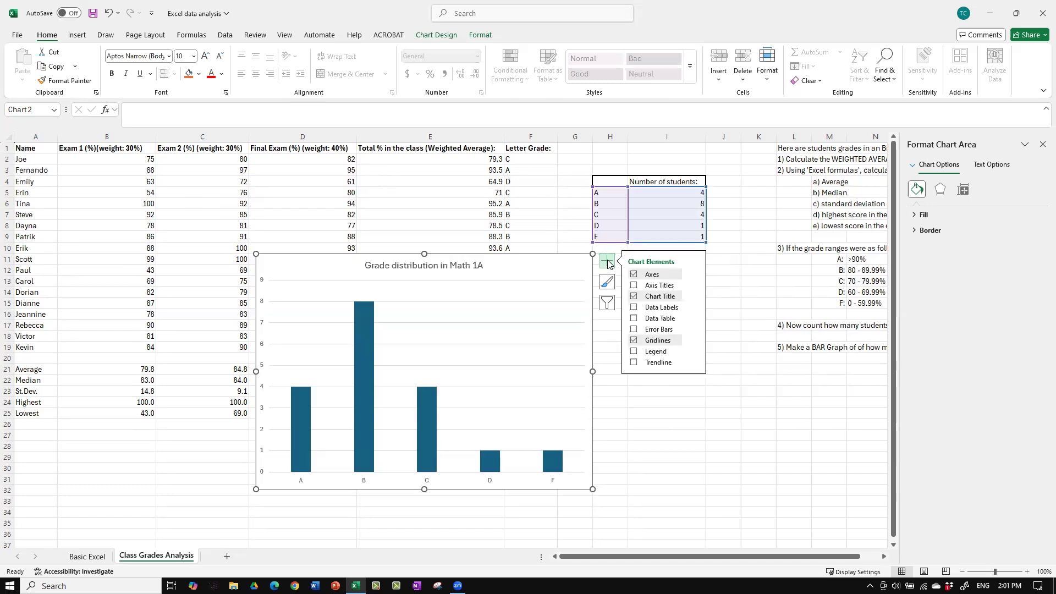
pyautogui.click(648, 285)
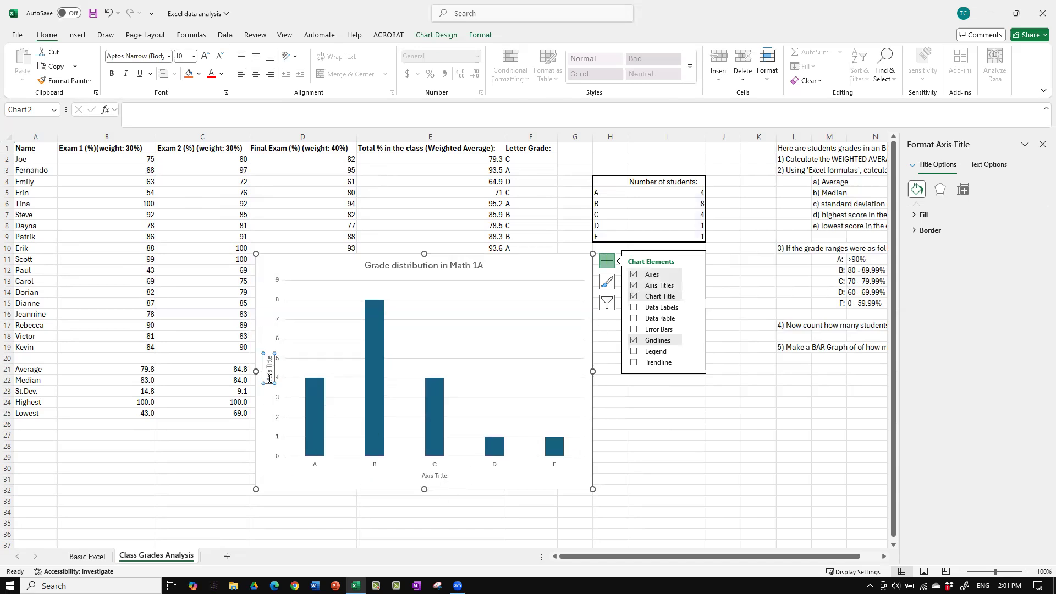
pyautogui.click(430, 477)
pyautogui.click(269, 375)
pyautogui.click(424, 477)
pyautogui.moveTo(423, 475); pyautogui.dragTo(446, 482)
pyautogui.write('Letter')
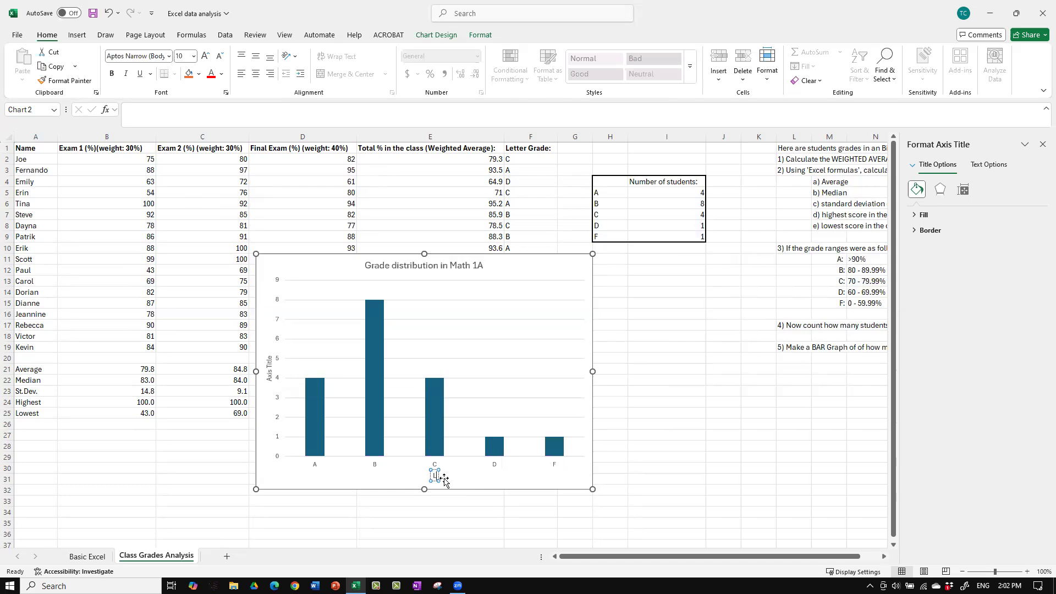
pyautogui.write(' grade')
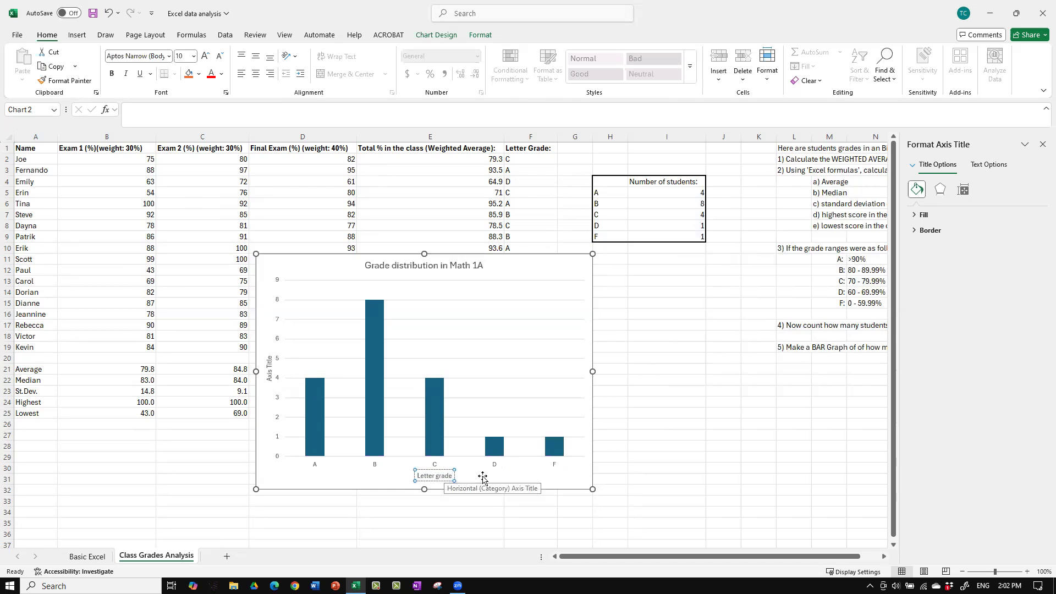
pyautogui.click(482, 478)
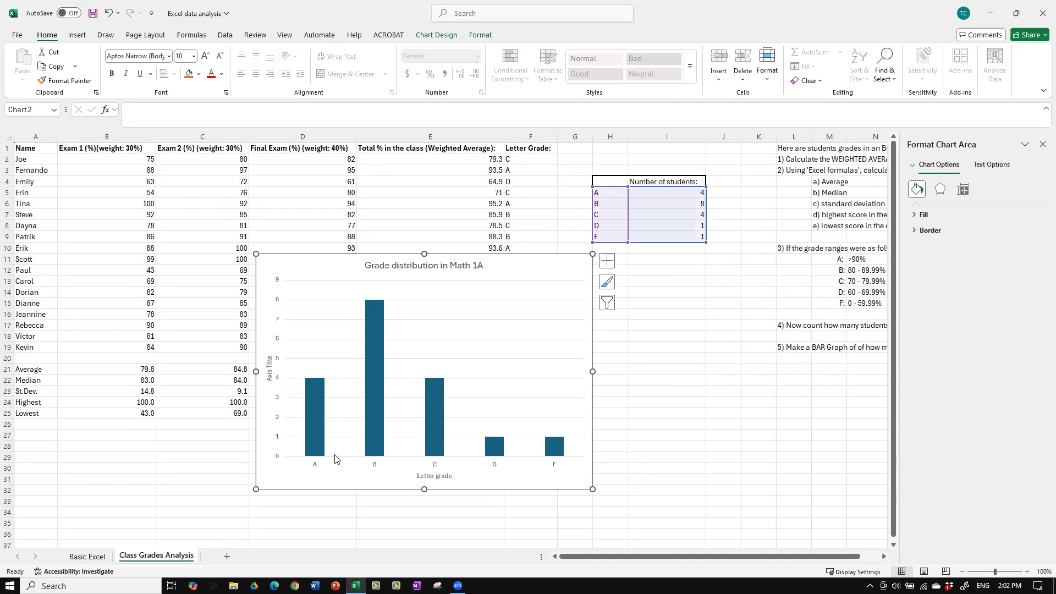
# Step: Set the vertical axis title to "Number of students" and move the chart clear of the exam data, below the grade counts
pyautogui.click(270, 377)
pyautogui.click(270, 381)
pyautogui.moveTo(269, 379); pyautogui.dragTo(267, 361)
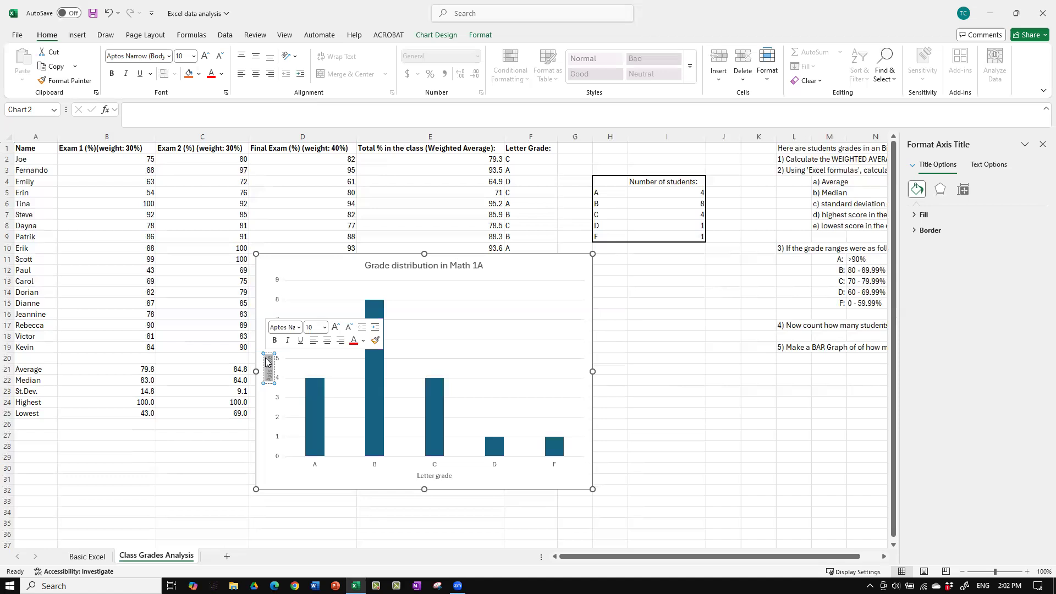
pyautogui.write('Number o')
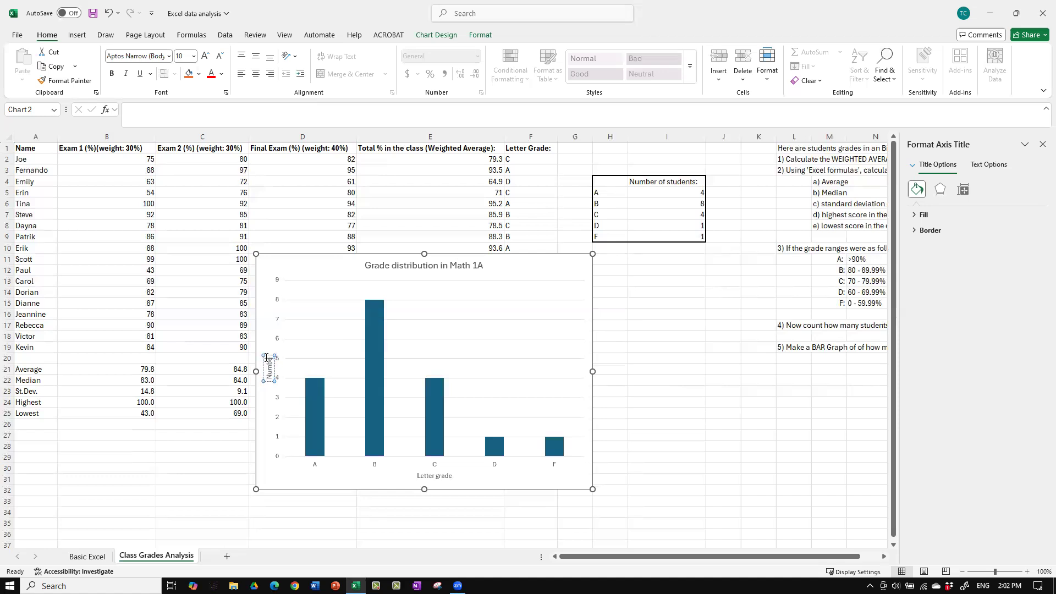
pyautogui.write('f students')
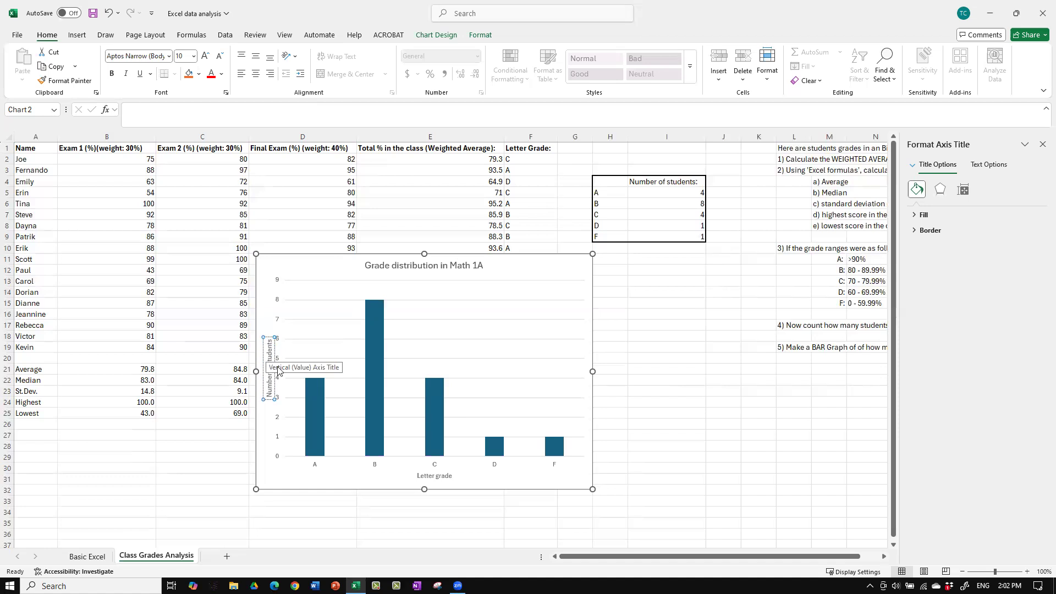
pyautogui.click(358, 479)
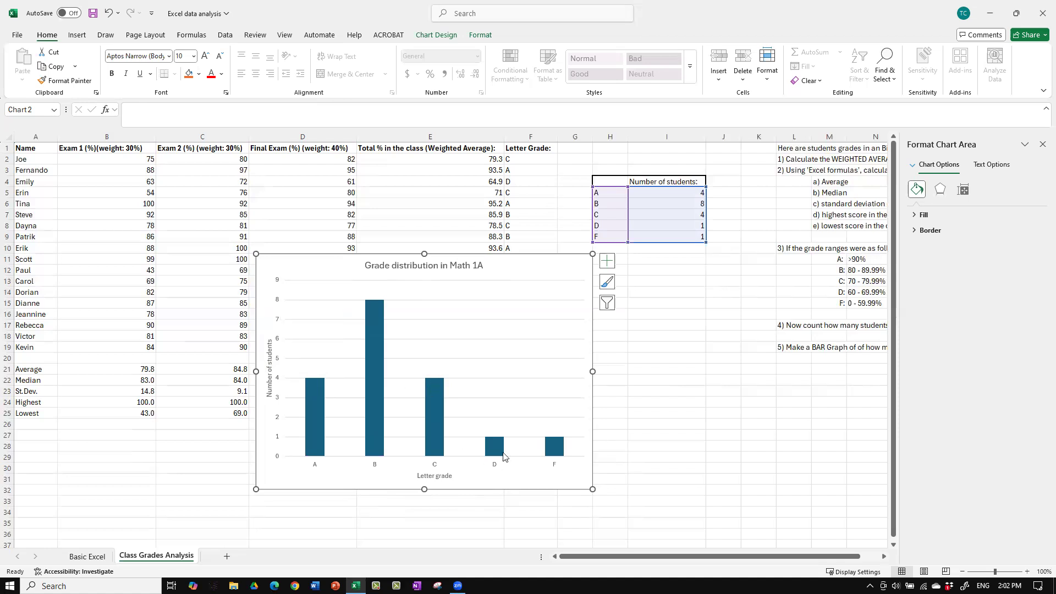
pyautogui.moveTo(523, 253); pyautogui.dragTo(648, 292)
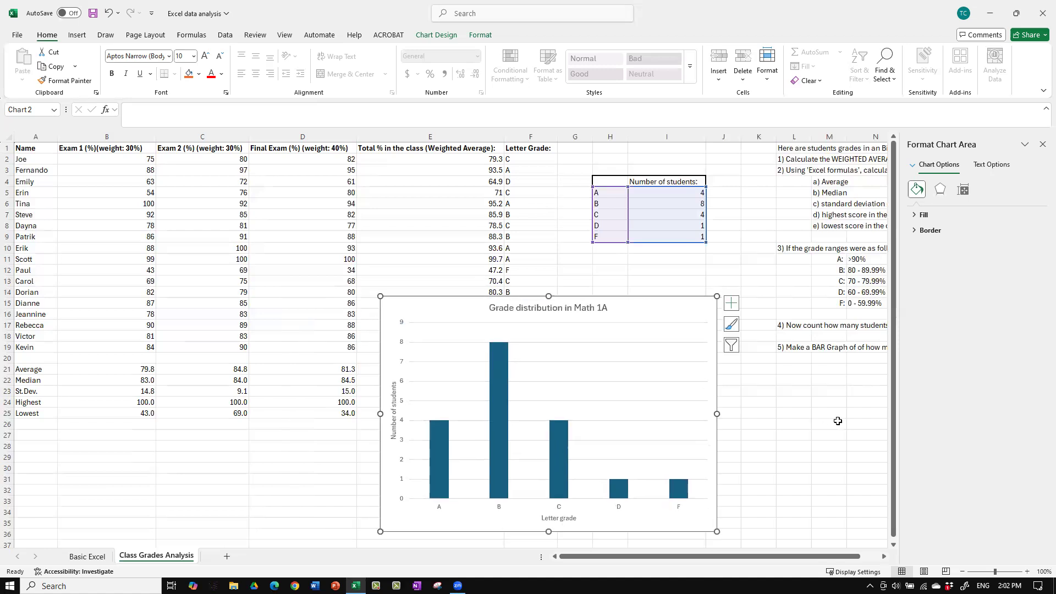
pyautogui.click(850, 443)
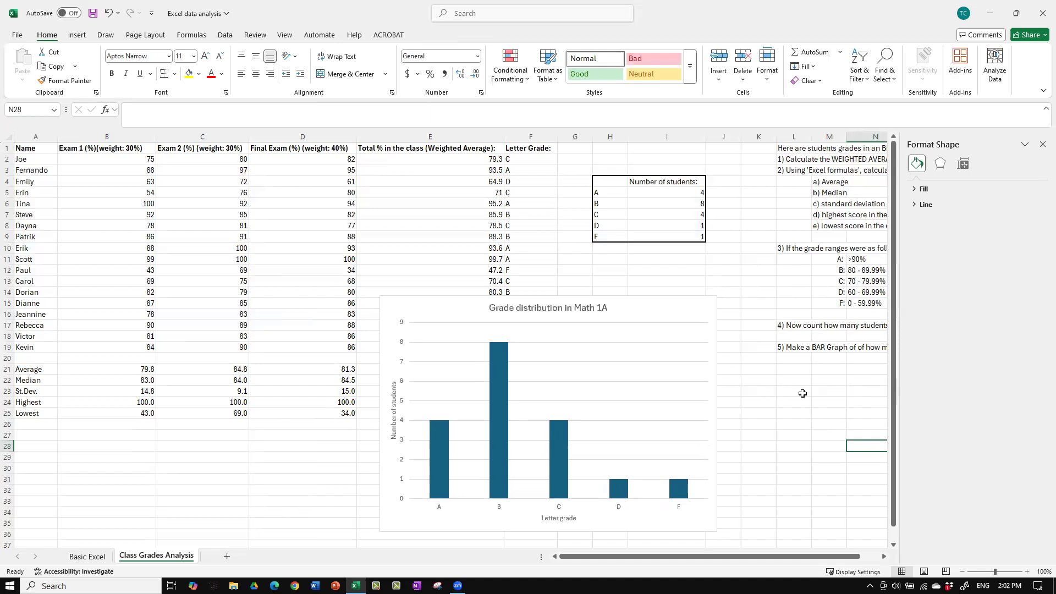
# Step: Try a solid red fill and a gray fill on all the chart's columns
pyautogui.moveTo(496, 387)
pyautogui.click(497, 411)
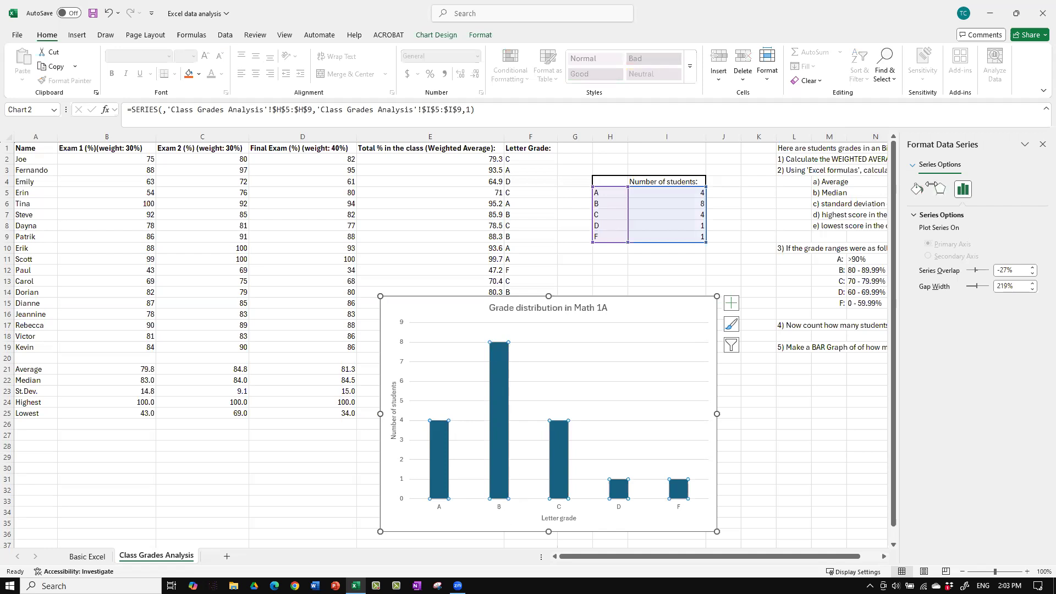
pyautogui.click(917, 189)
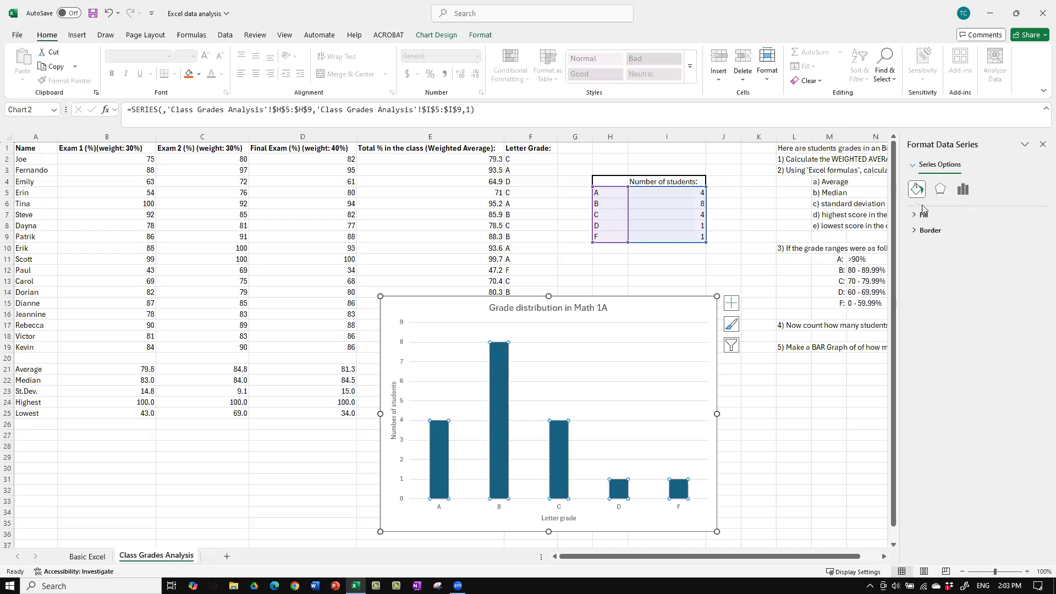
pyautogui.click(924, 215)
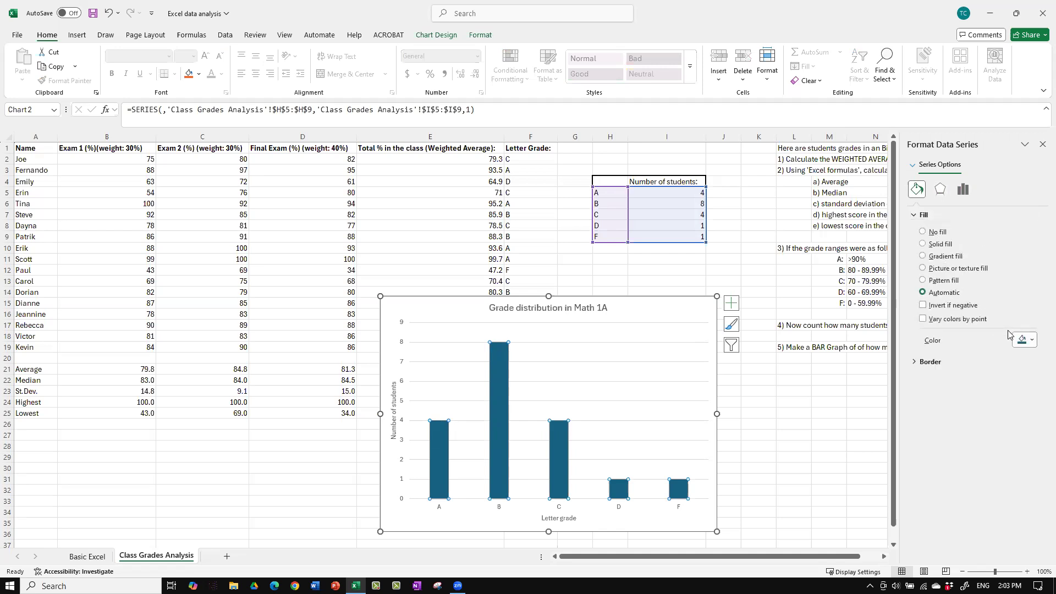
pyautogui.click(1031, 340)
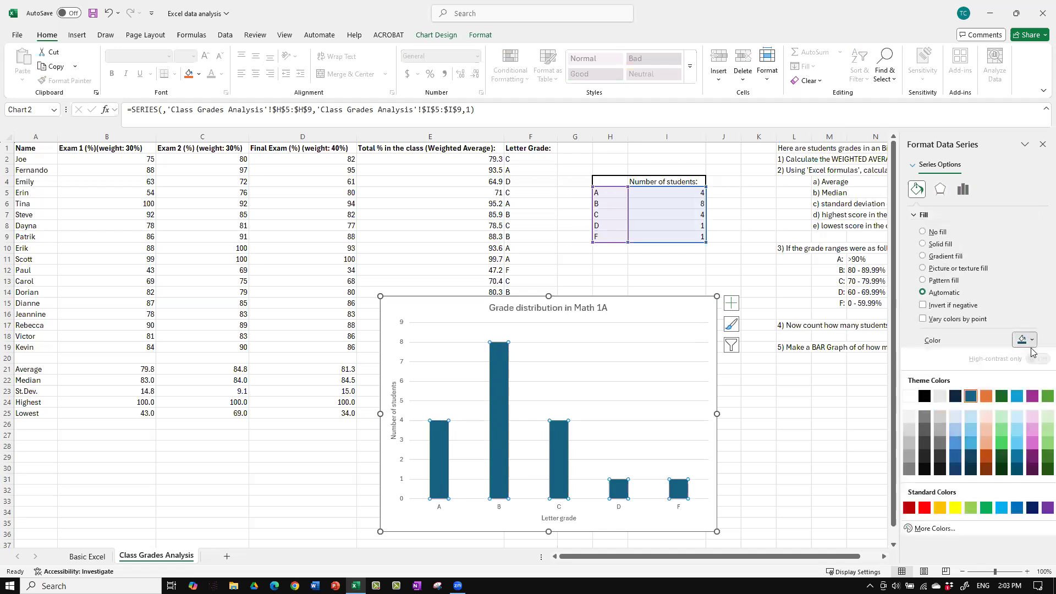
pyautogui.click(925, 507)
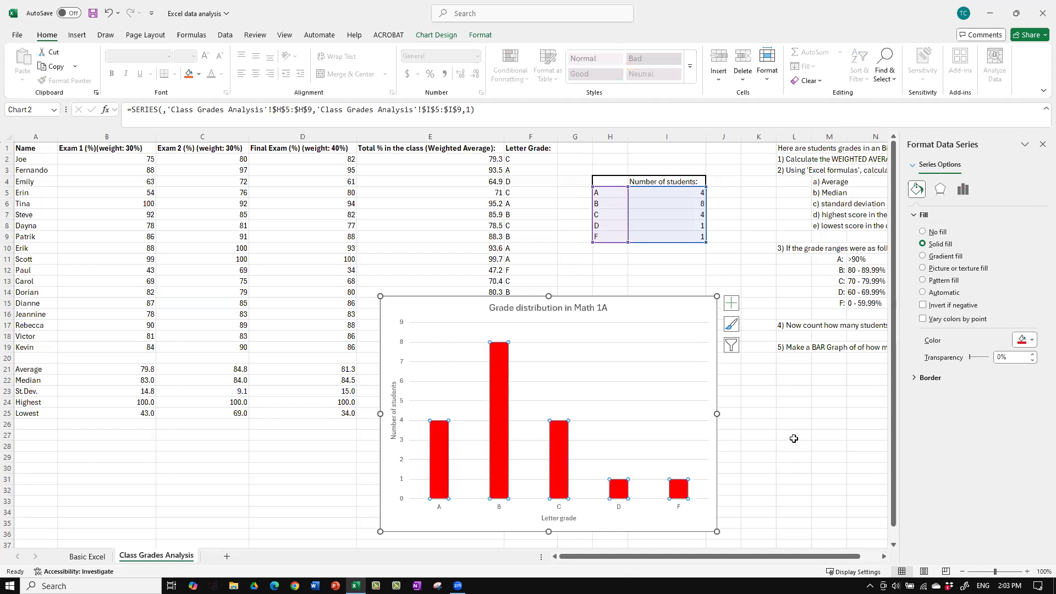
pyautogui.click(1027, 340)
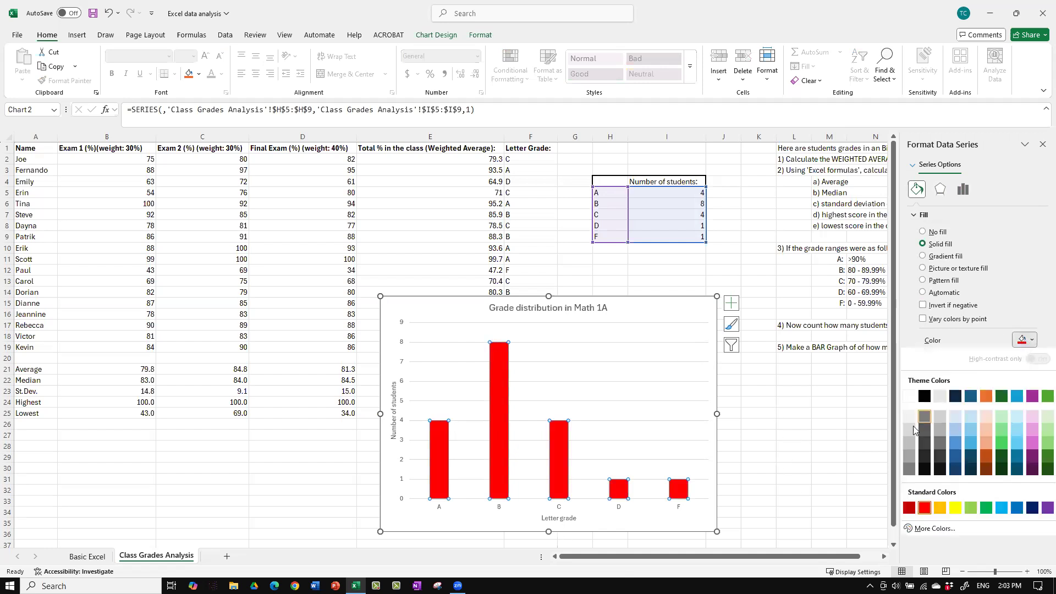
pyautogui.click(910, 467)
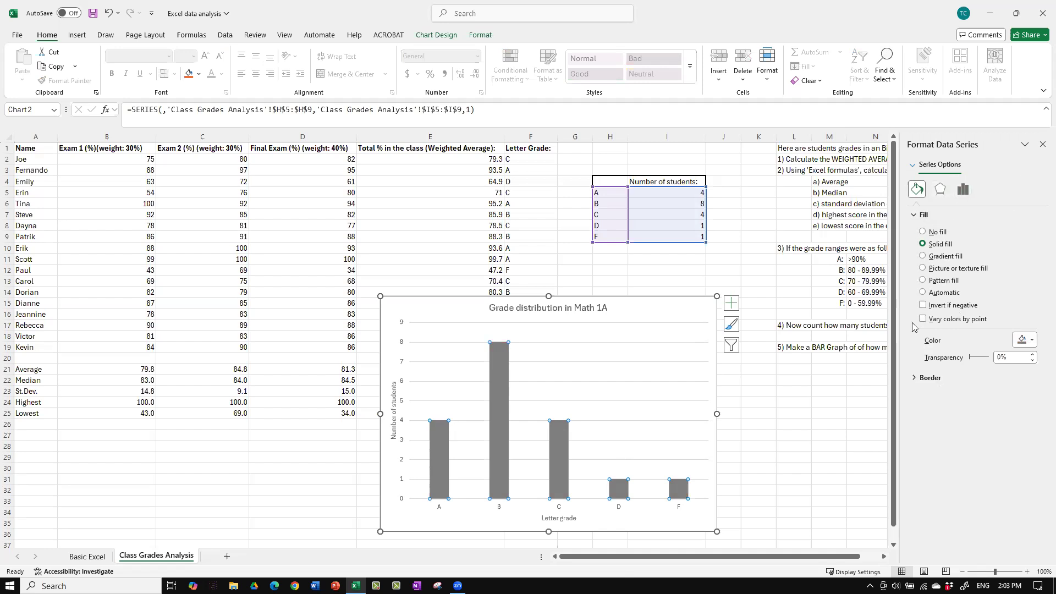
# Step: Try several pattern fills on the chart's columns, including diagonal stripes, diamonds, waves and a dense dotted pattern
pyautogui.click(923, 281)
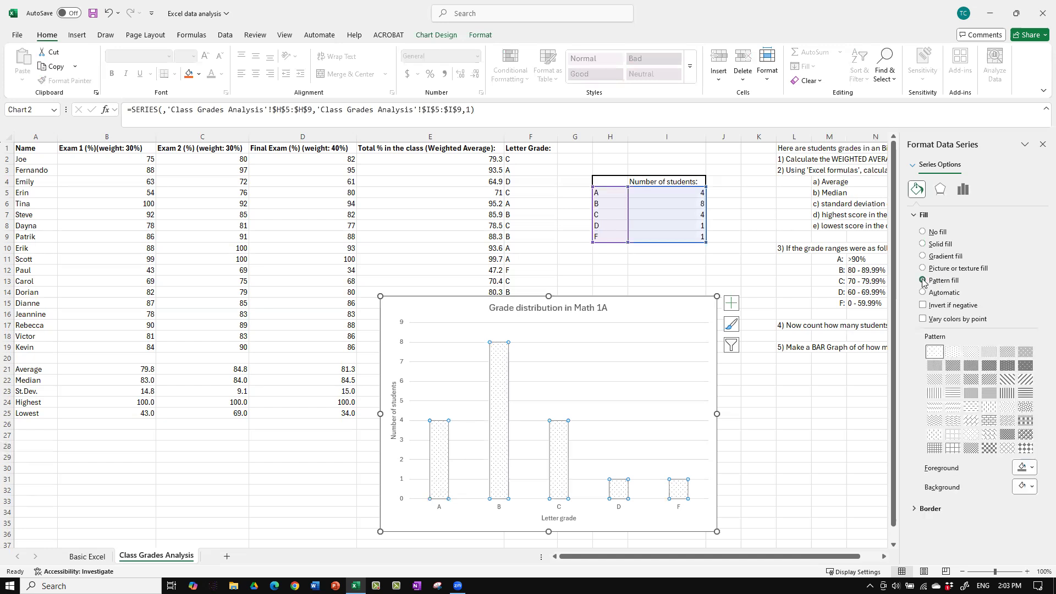
pyautogui.click(1008, 380)
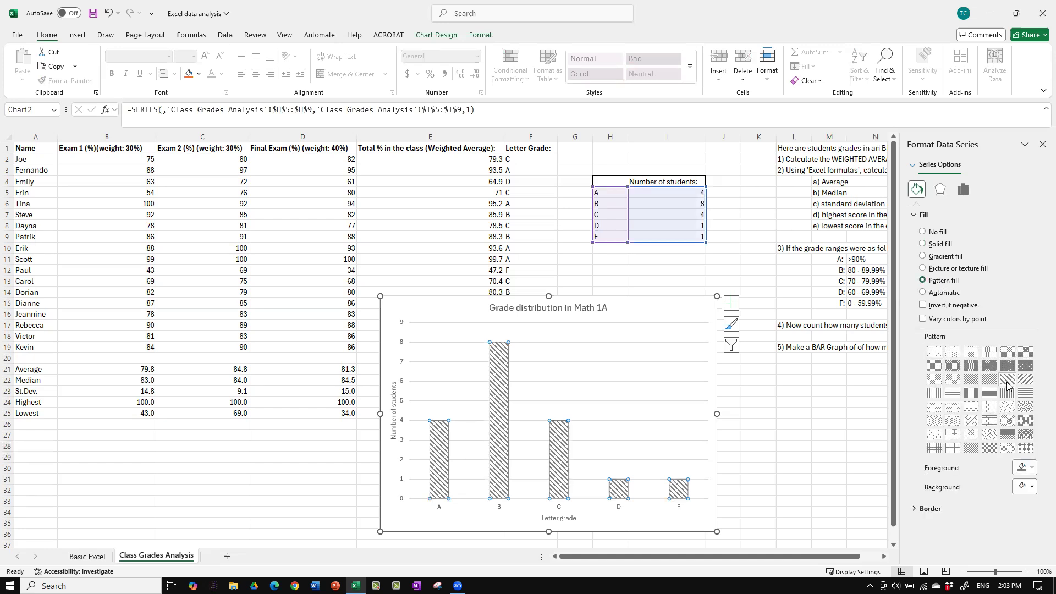
pyautogui.click(1027, 448)
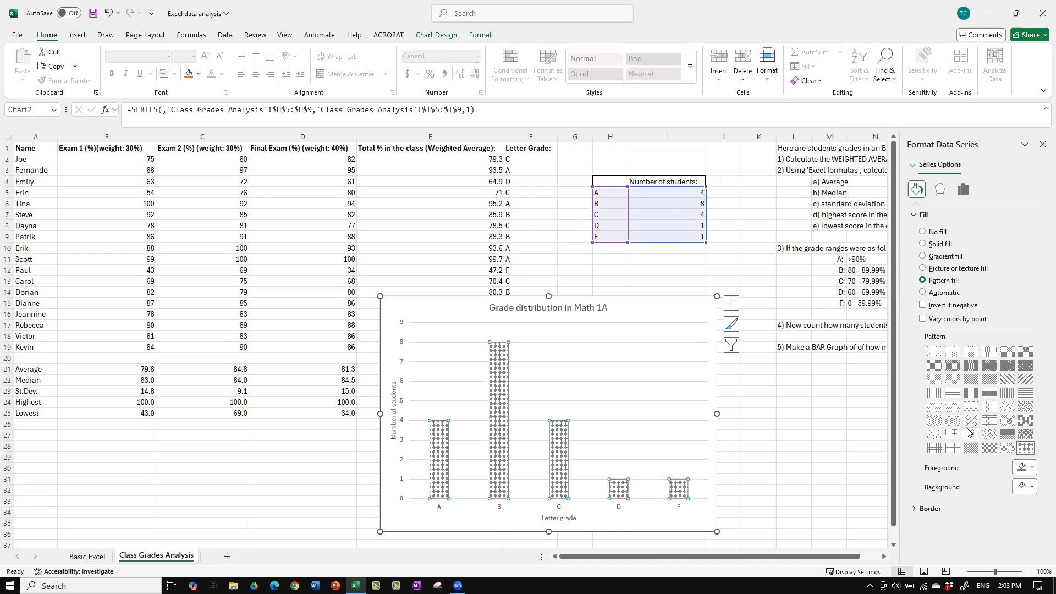
pyautogui.click(953, 421)
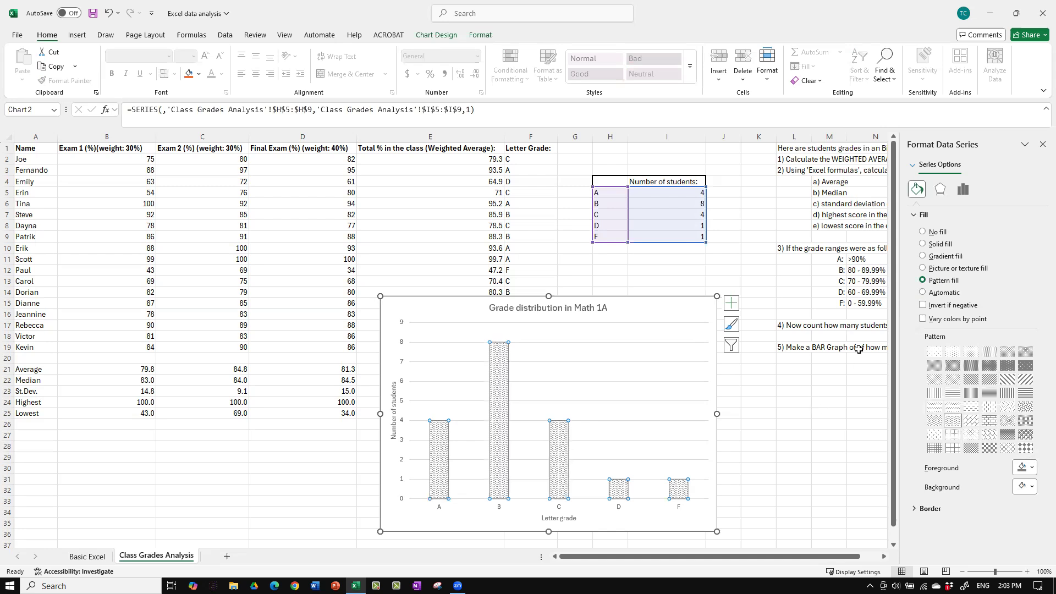
pyautogui.click(1026, 365)
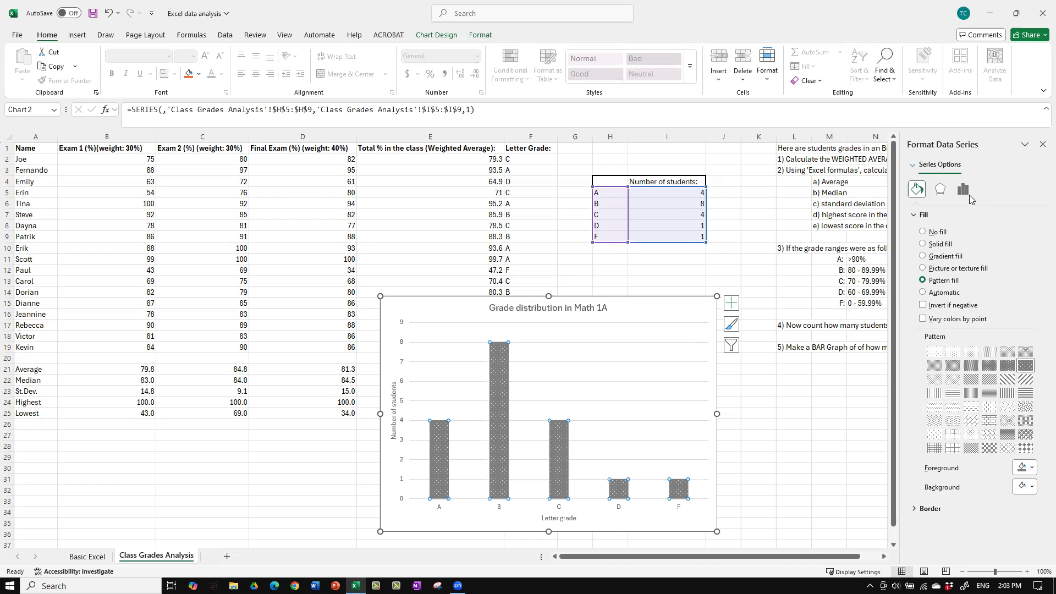
# Step: Give all the chart's columns a solid near-black fill from the theme colors
pyautogui.click(923, 245)
pyautogui.click(1032, 344)
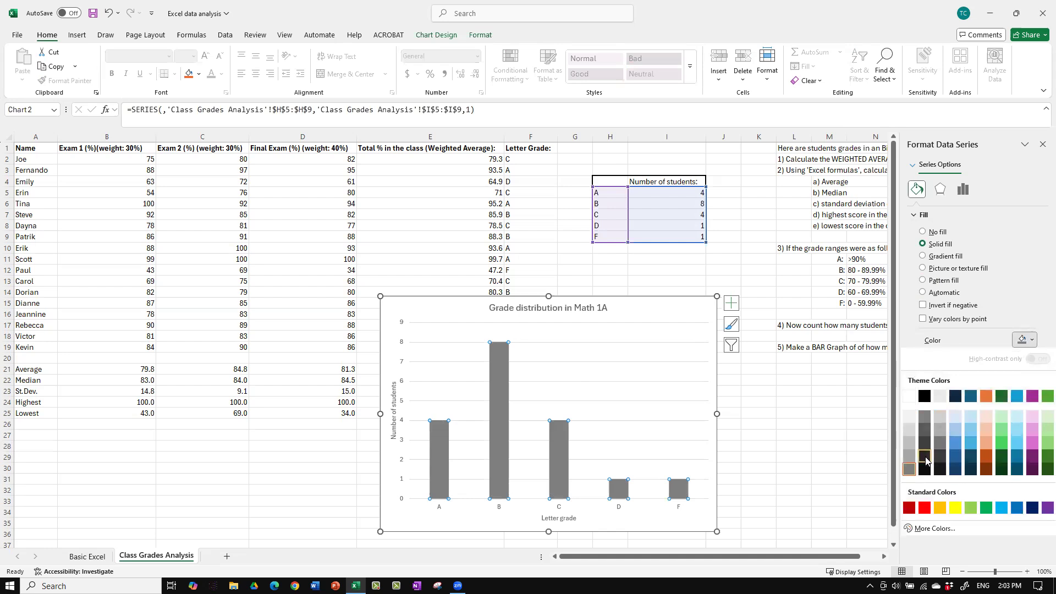
pyautogui.click(925, 459)
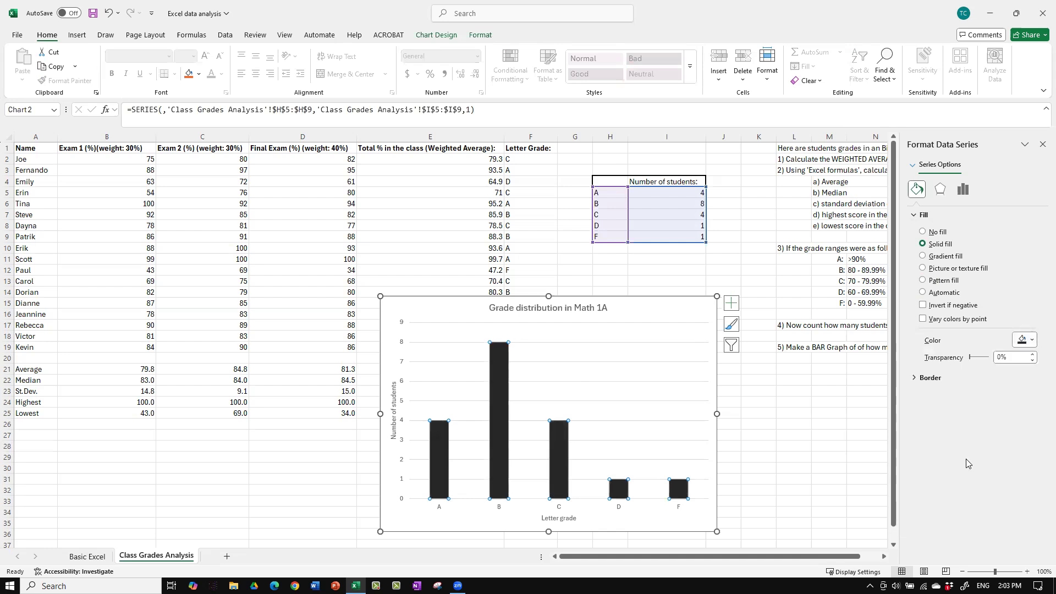
# Step: Close the formatting options and move the chart to about columns G to N, starting near row 15
pyautogui.click(834, 450)
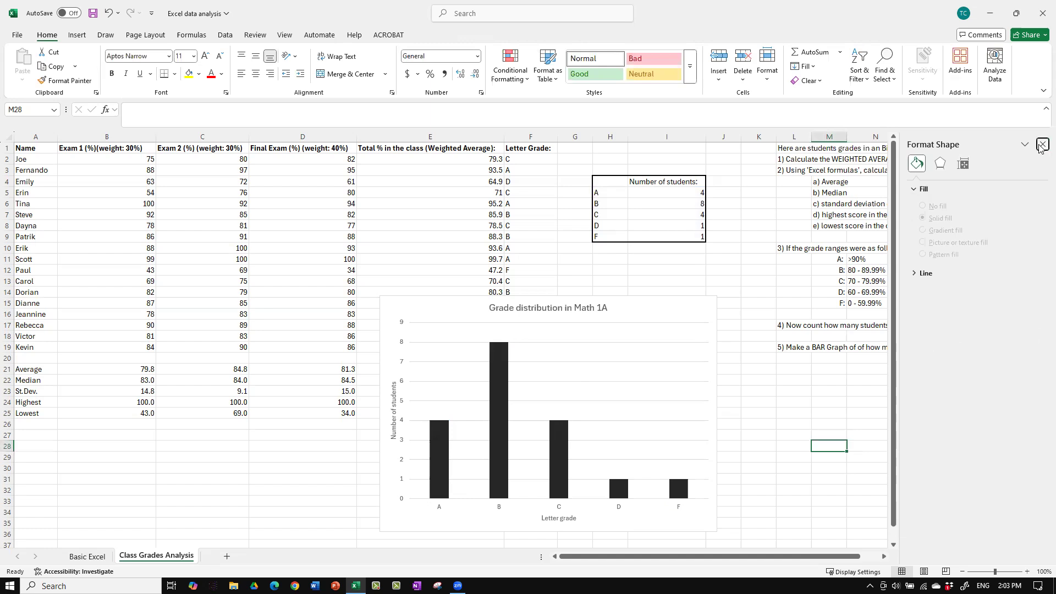
pyautogui.click(1041, 143)
pyautogui.moveTo(677, 315); pyautogui.dragTo(816, 318)
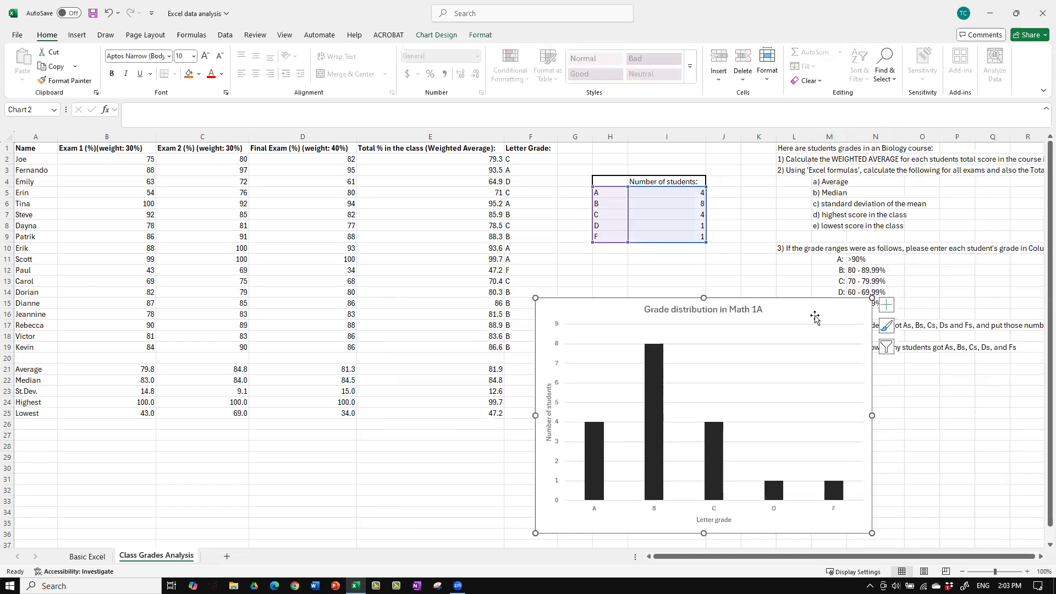